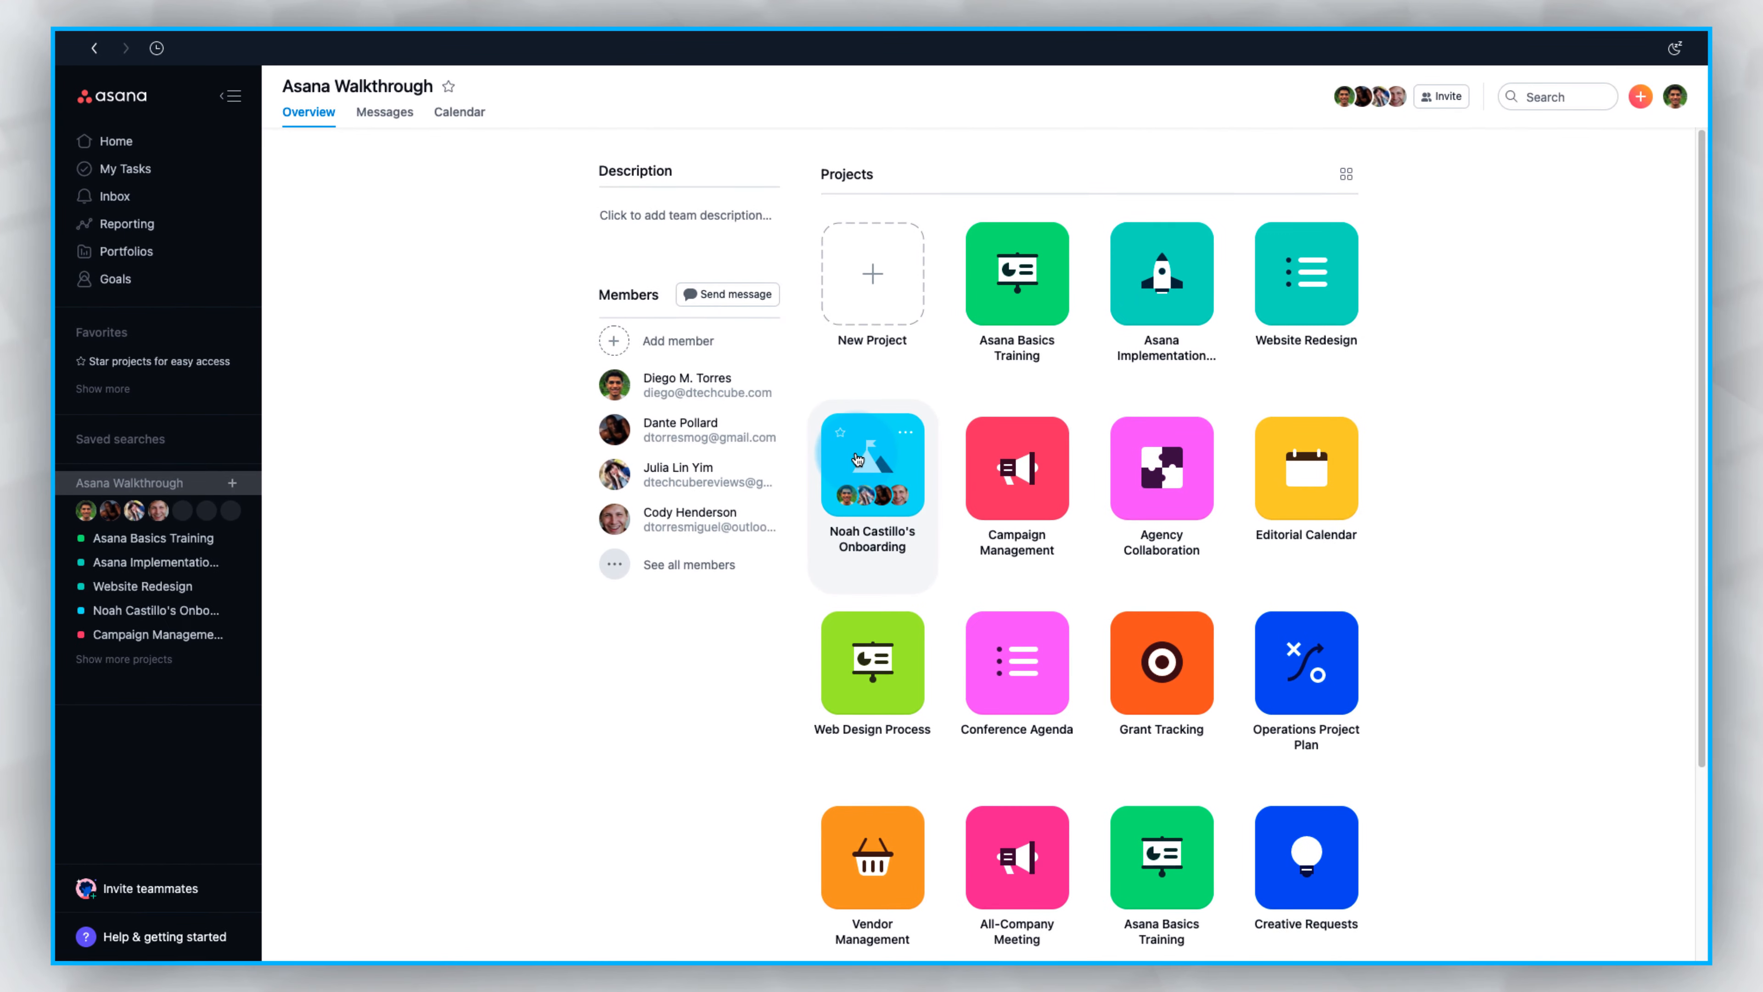
# Step: Open the new hire's onboarding project and add a task named "Install necessary software" at the start of the task list
pyautogui.click(858, 455)
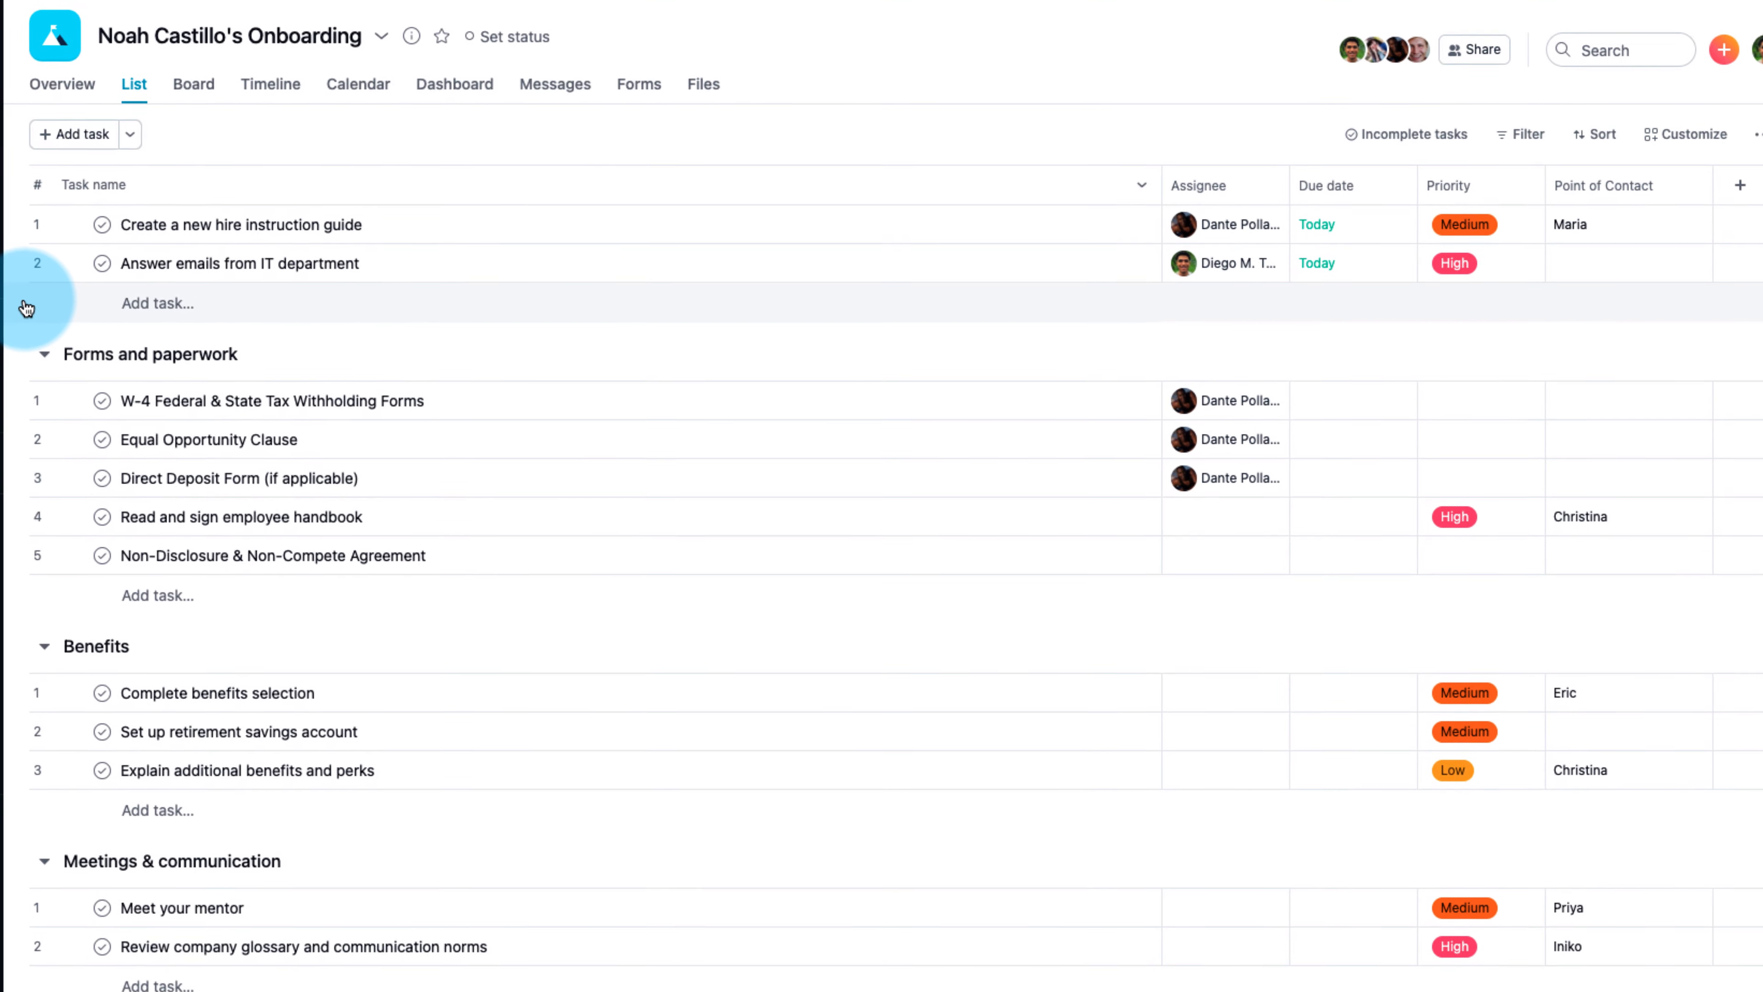
pyautogui.click(73, 134)
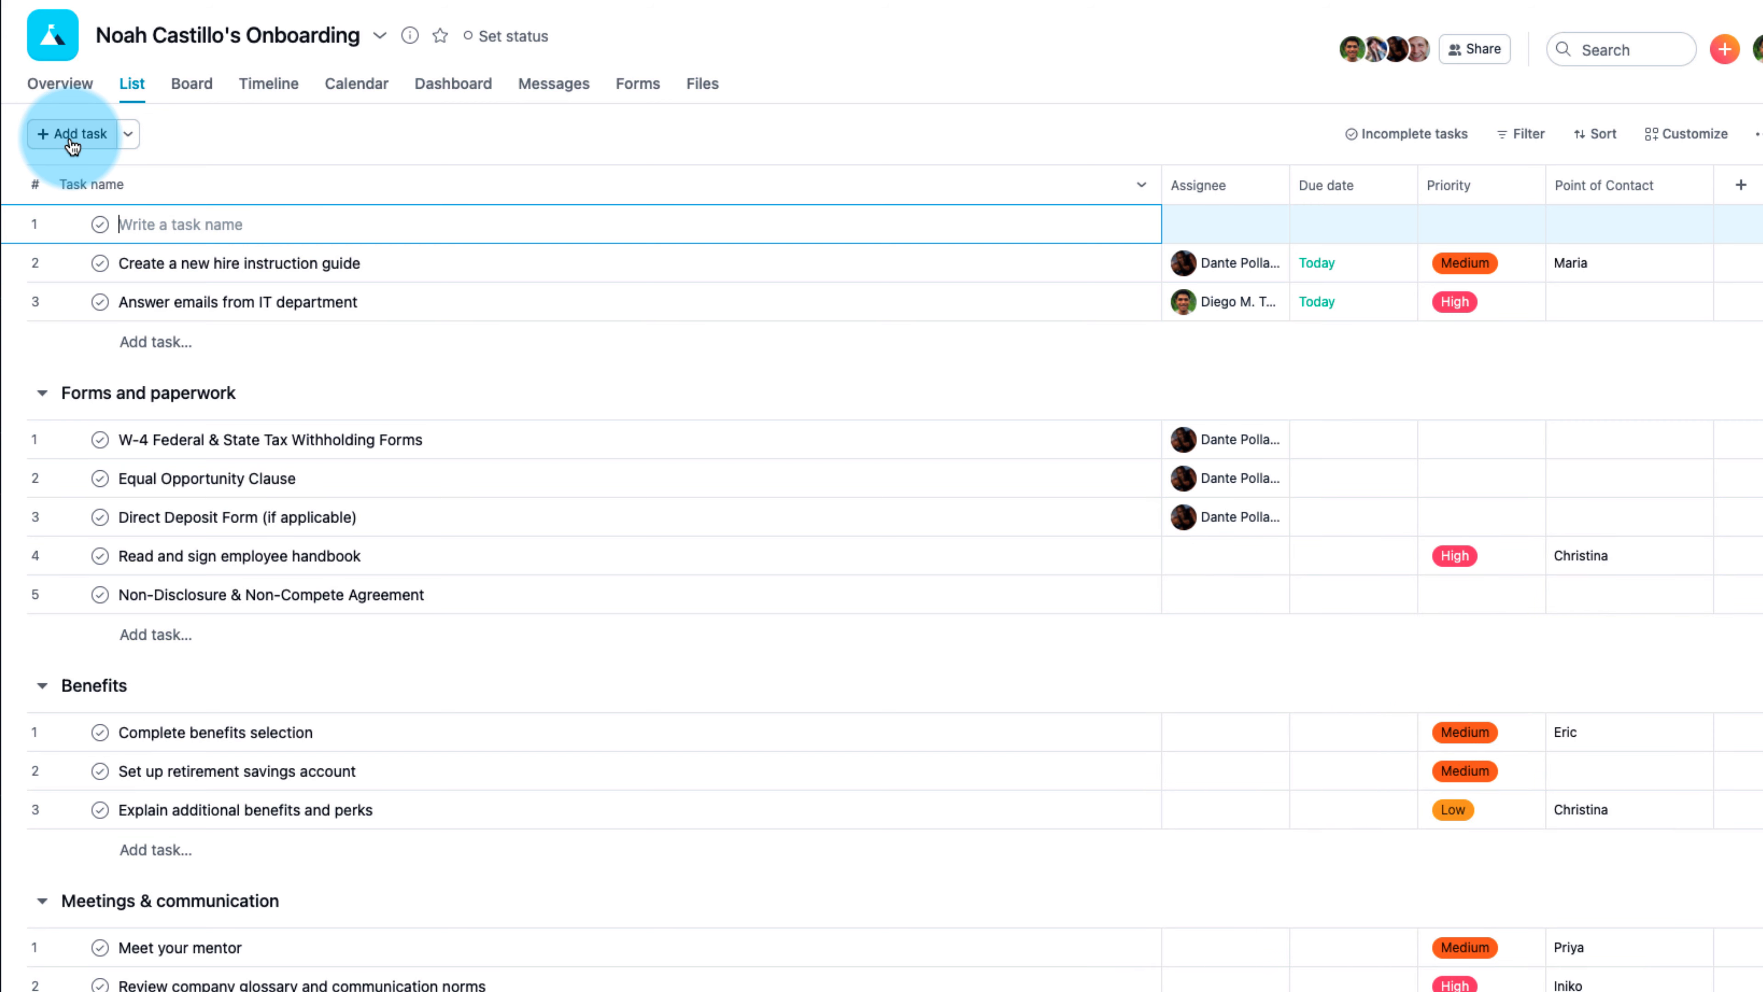
pyautogui.write('Install necessary software')
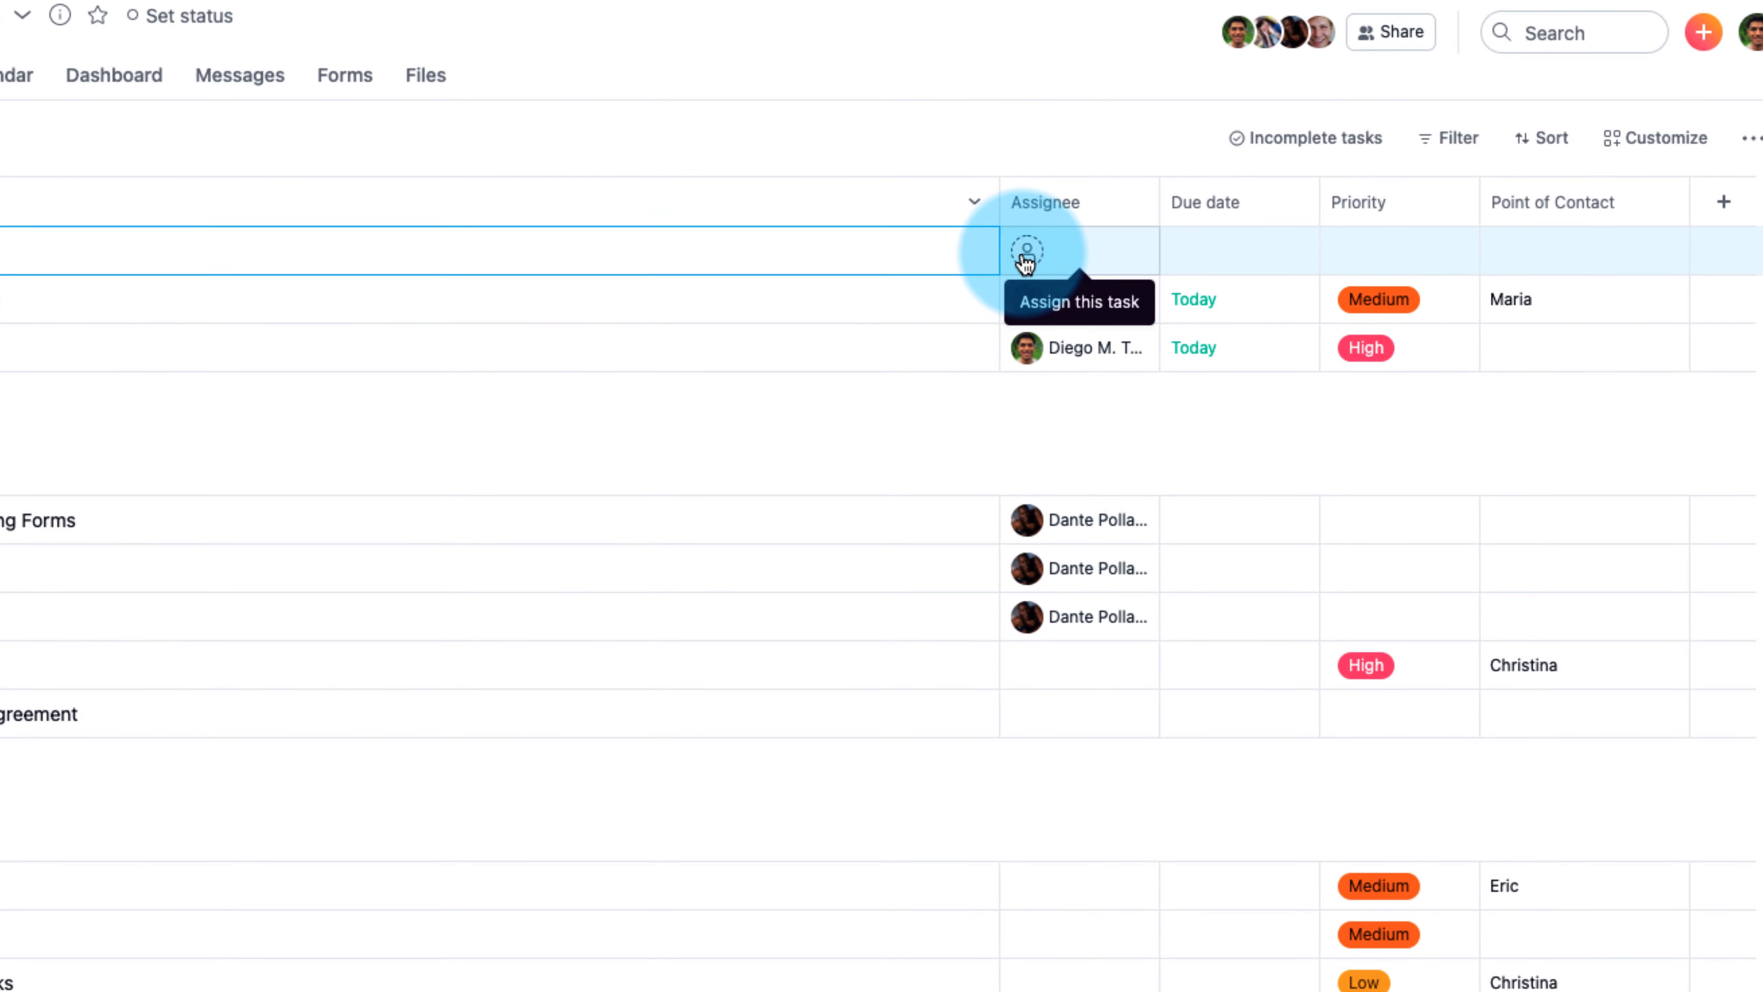
# Step: Assign "Install necessary software" to the second suggested teammate, due October 1, 2021, with High priority
pyautogui.click(1026, 262)
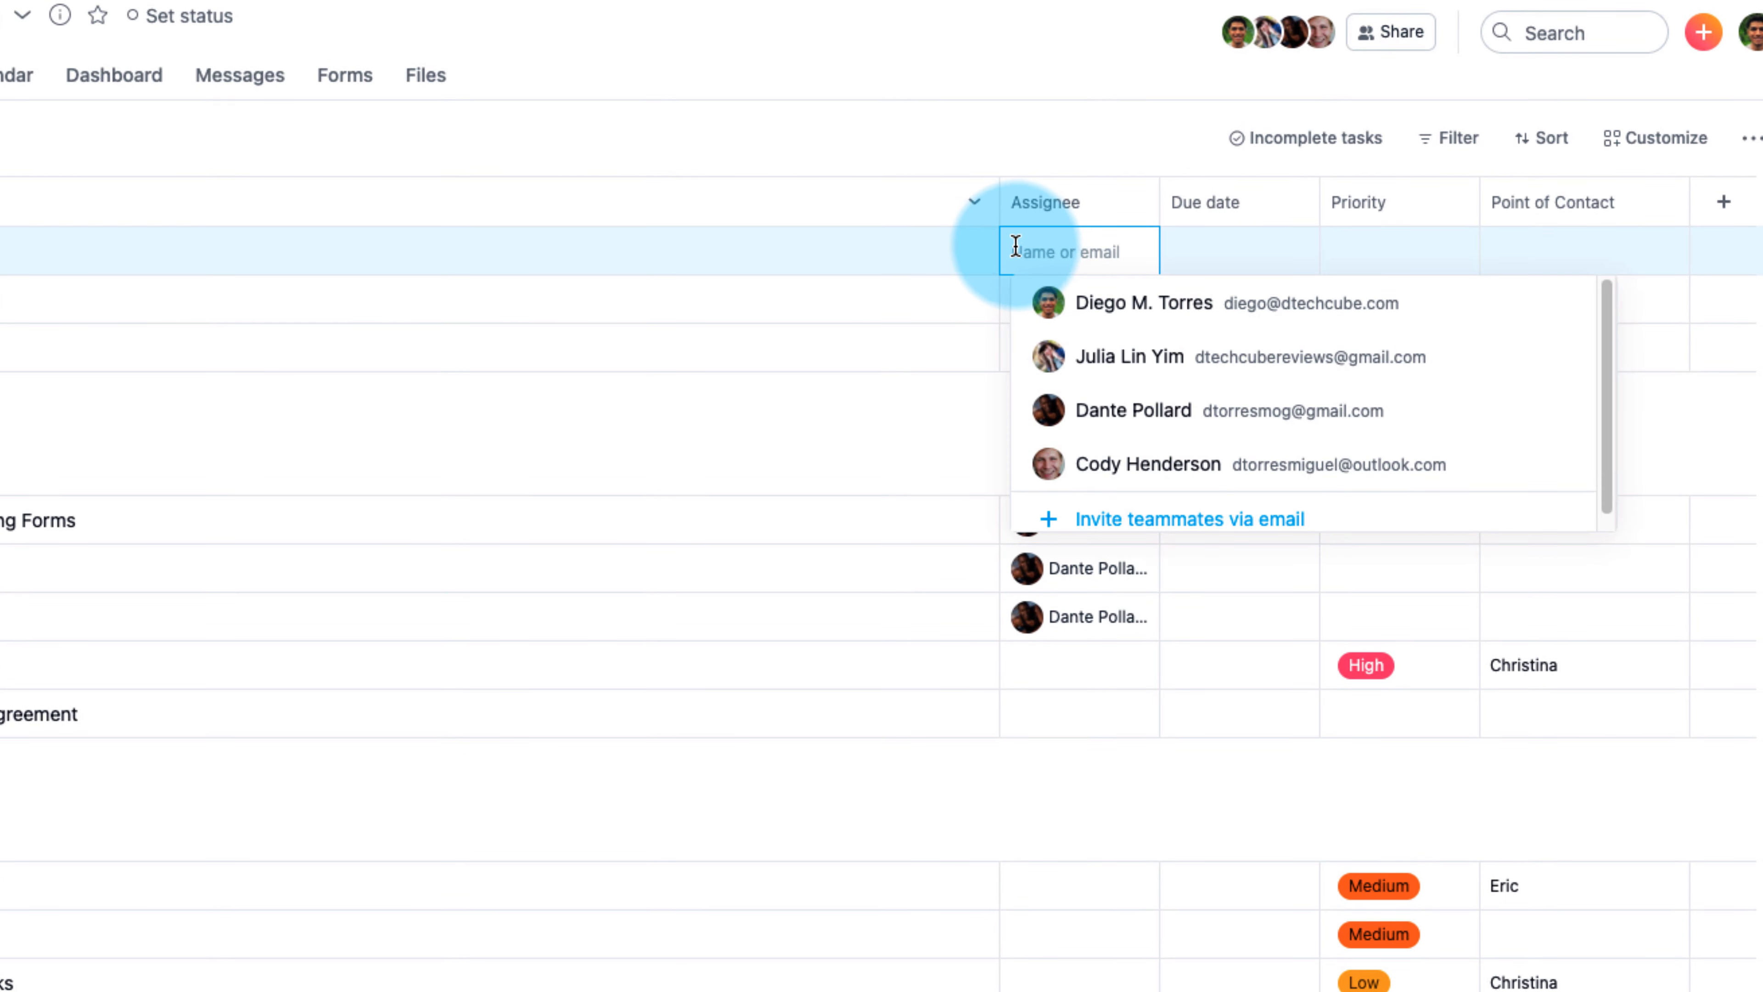
pyautogui.click(1103, 372)
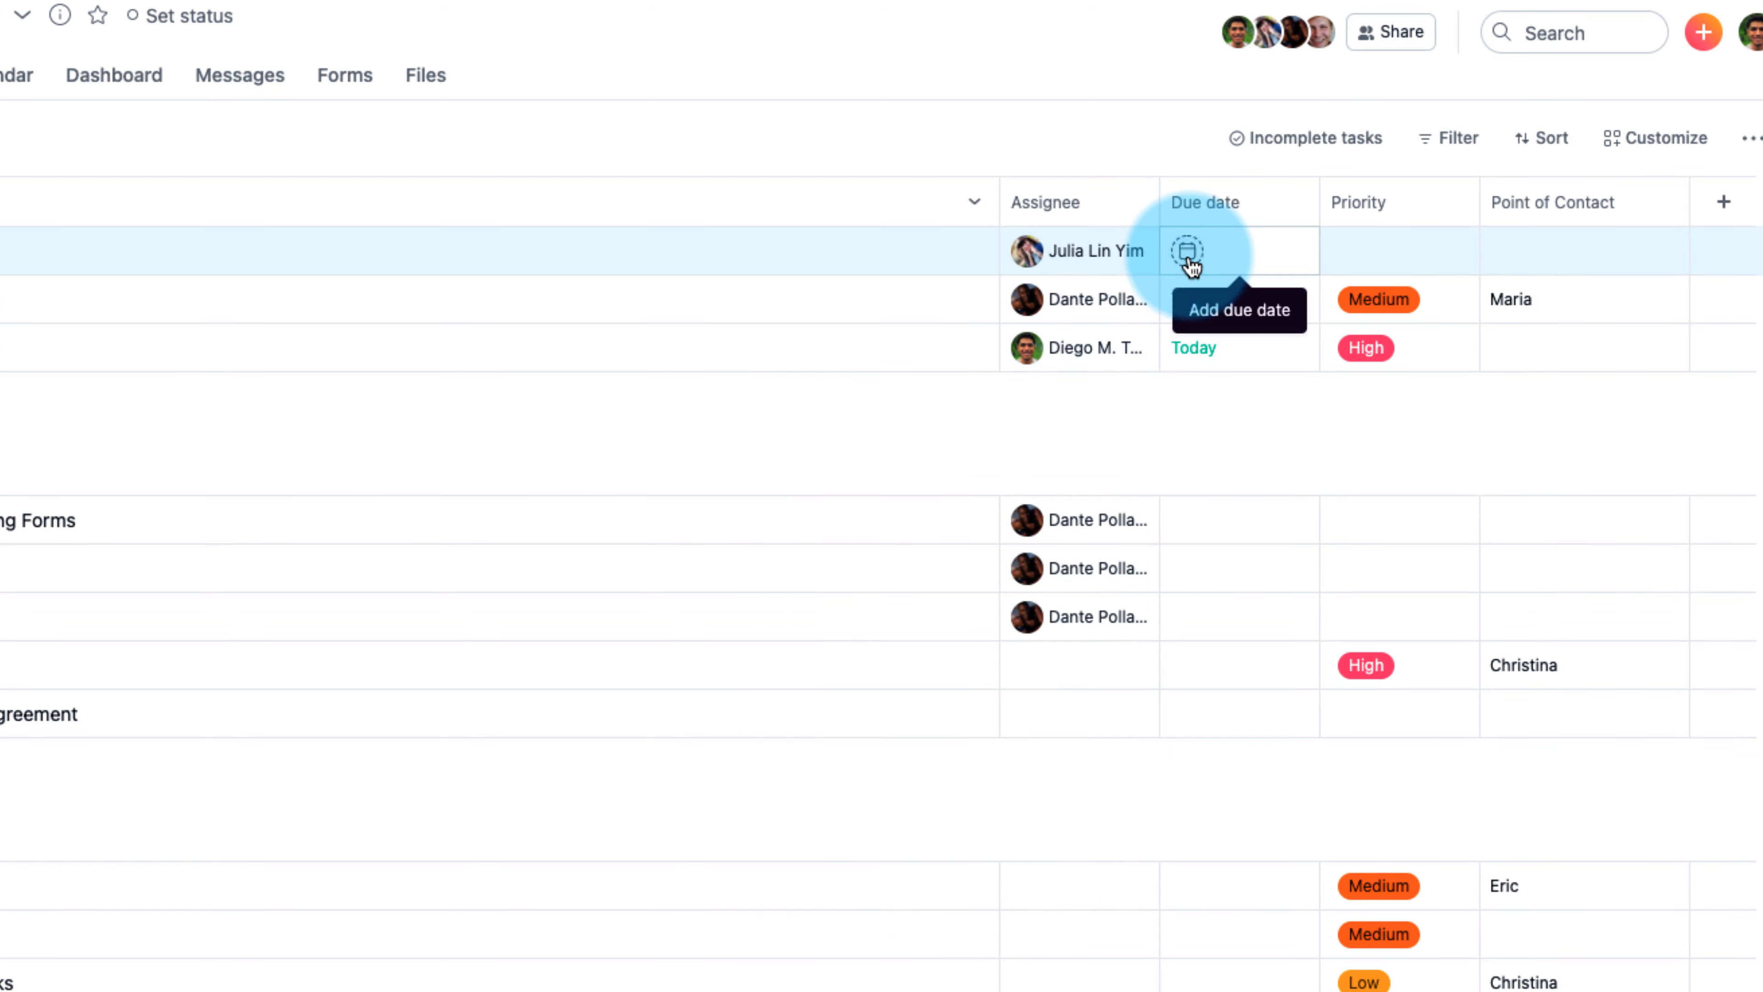
pyautogui.click(1188, 258)
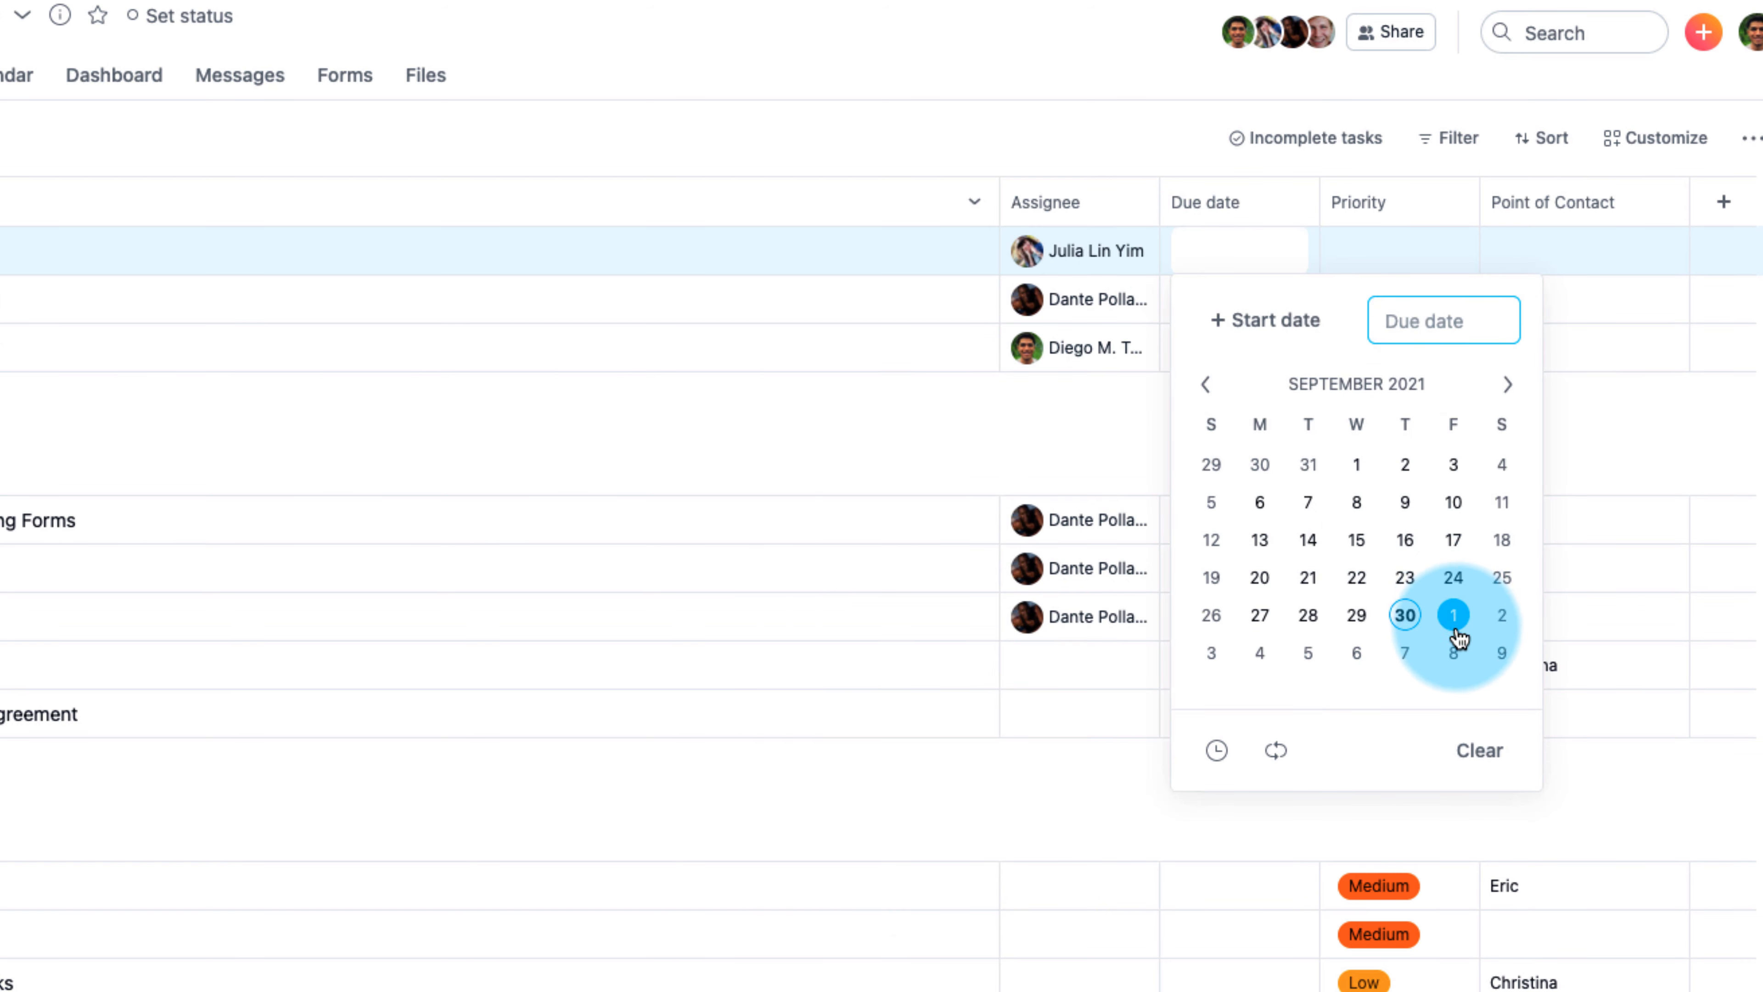
pyautogui.click(1453, 617)
pyautogui.click(1381, 253)
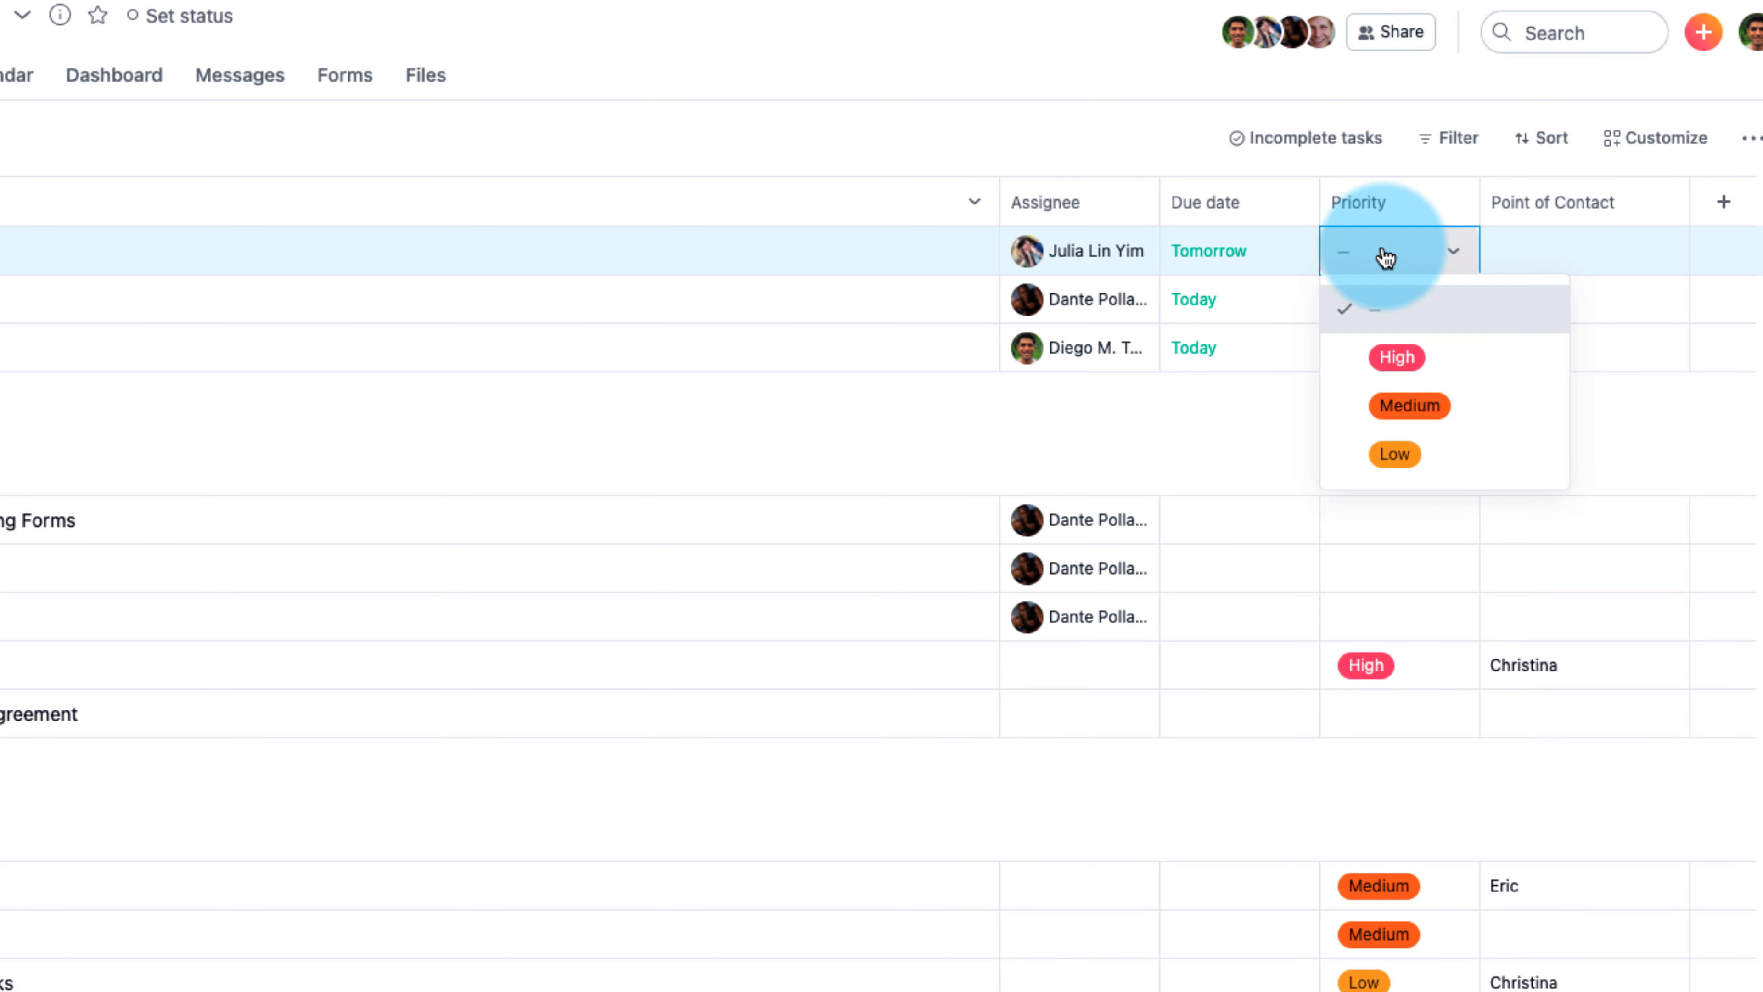
pyautogui.click(1442, 370)
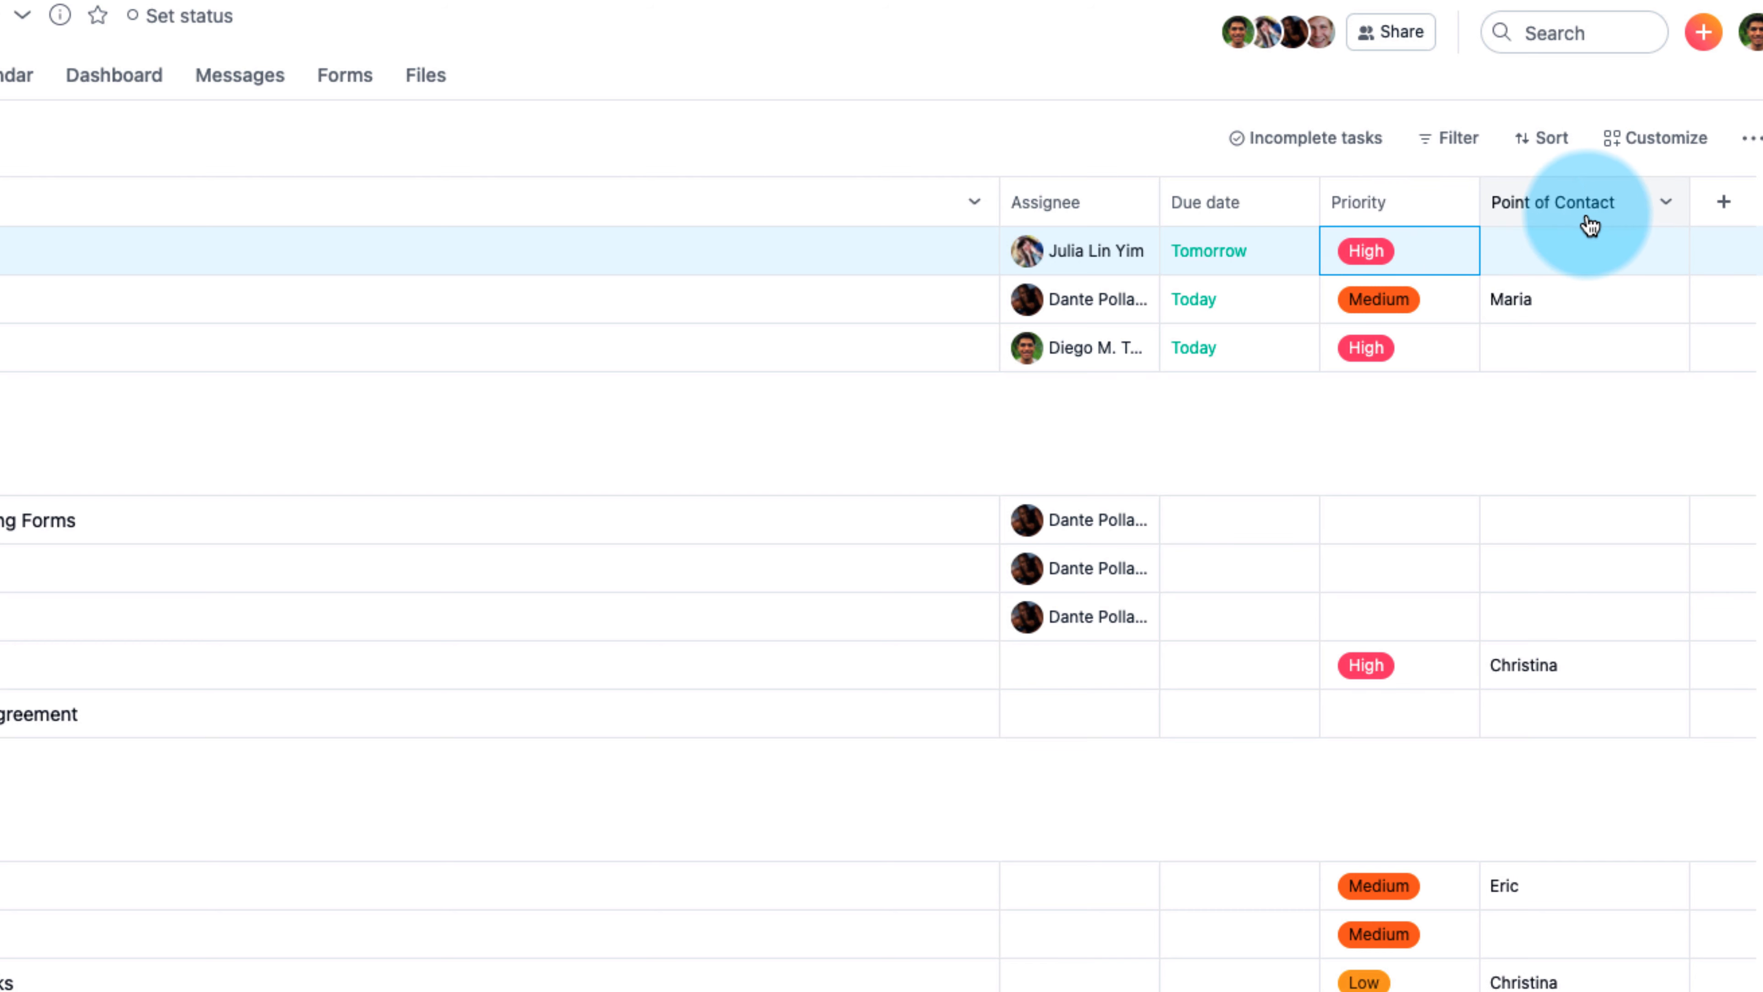
pyautogui.moveTo(1590, 224)
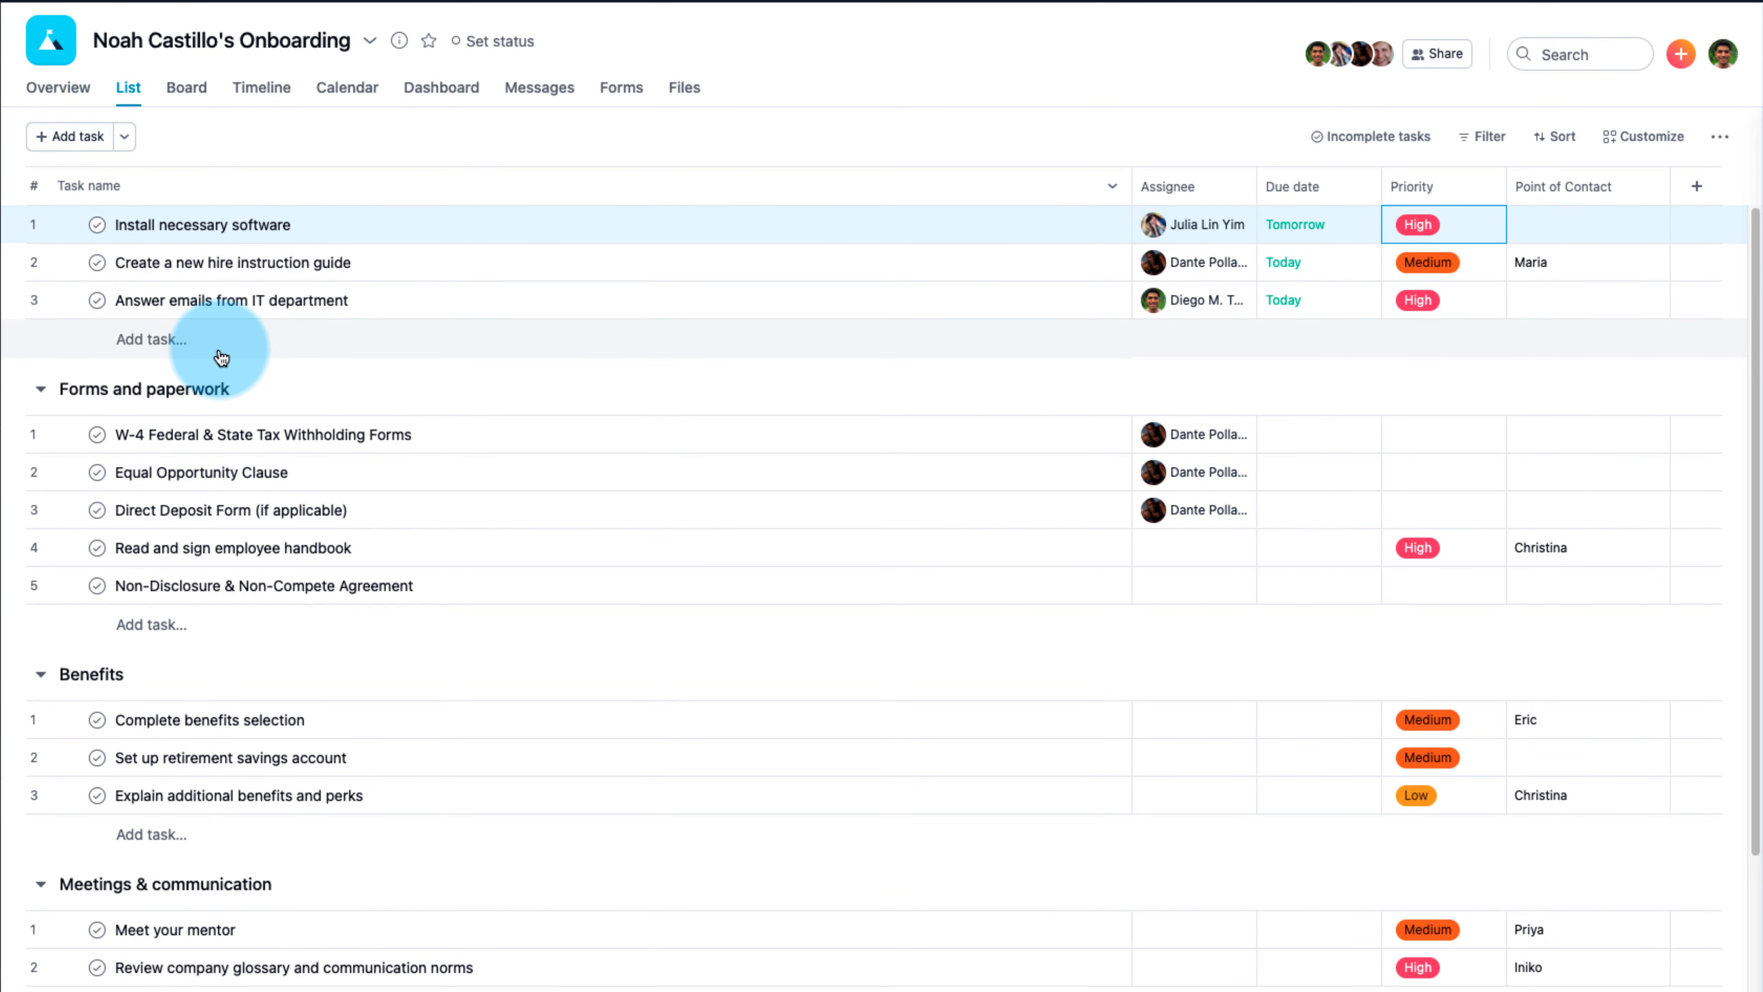
# Step: Add a task named "Set up Cisco virtual phone" below the email task and assign it to the second suggested teammate
pyautogui.click(219, 345)
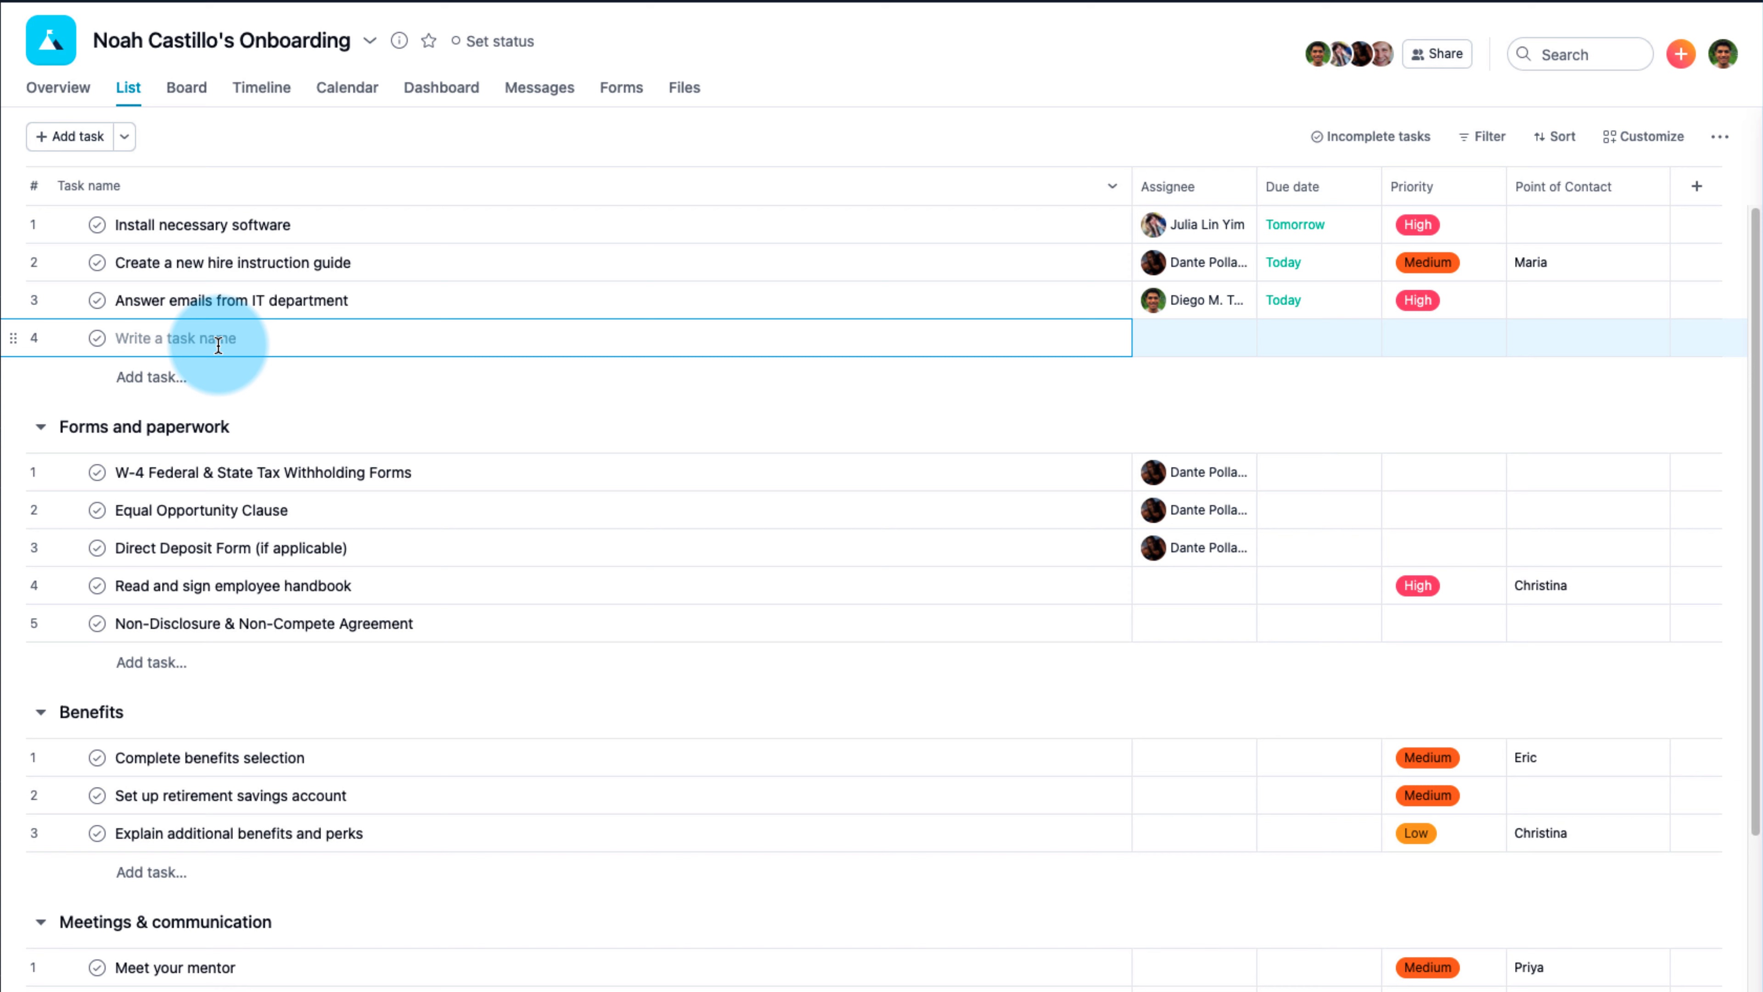
pyautogui.write('Set up Cisco virtual phone')
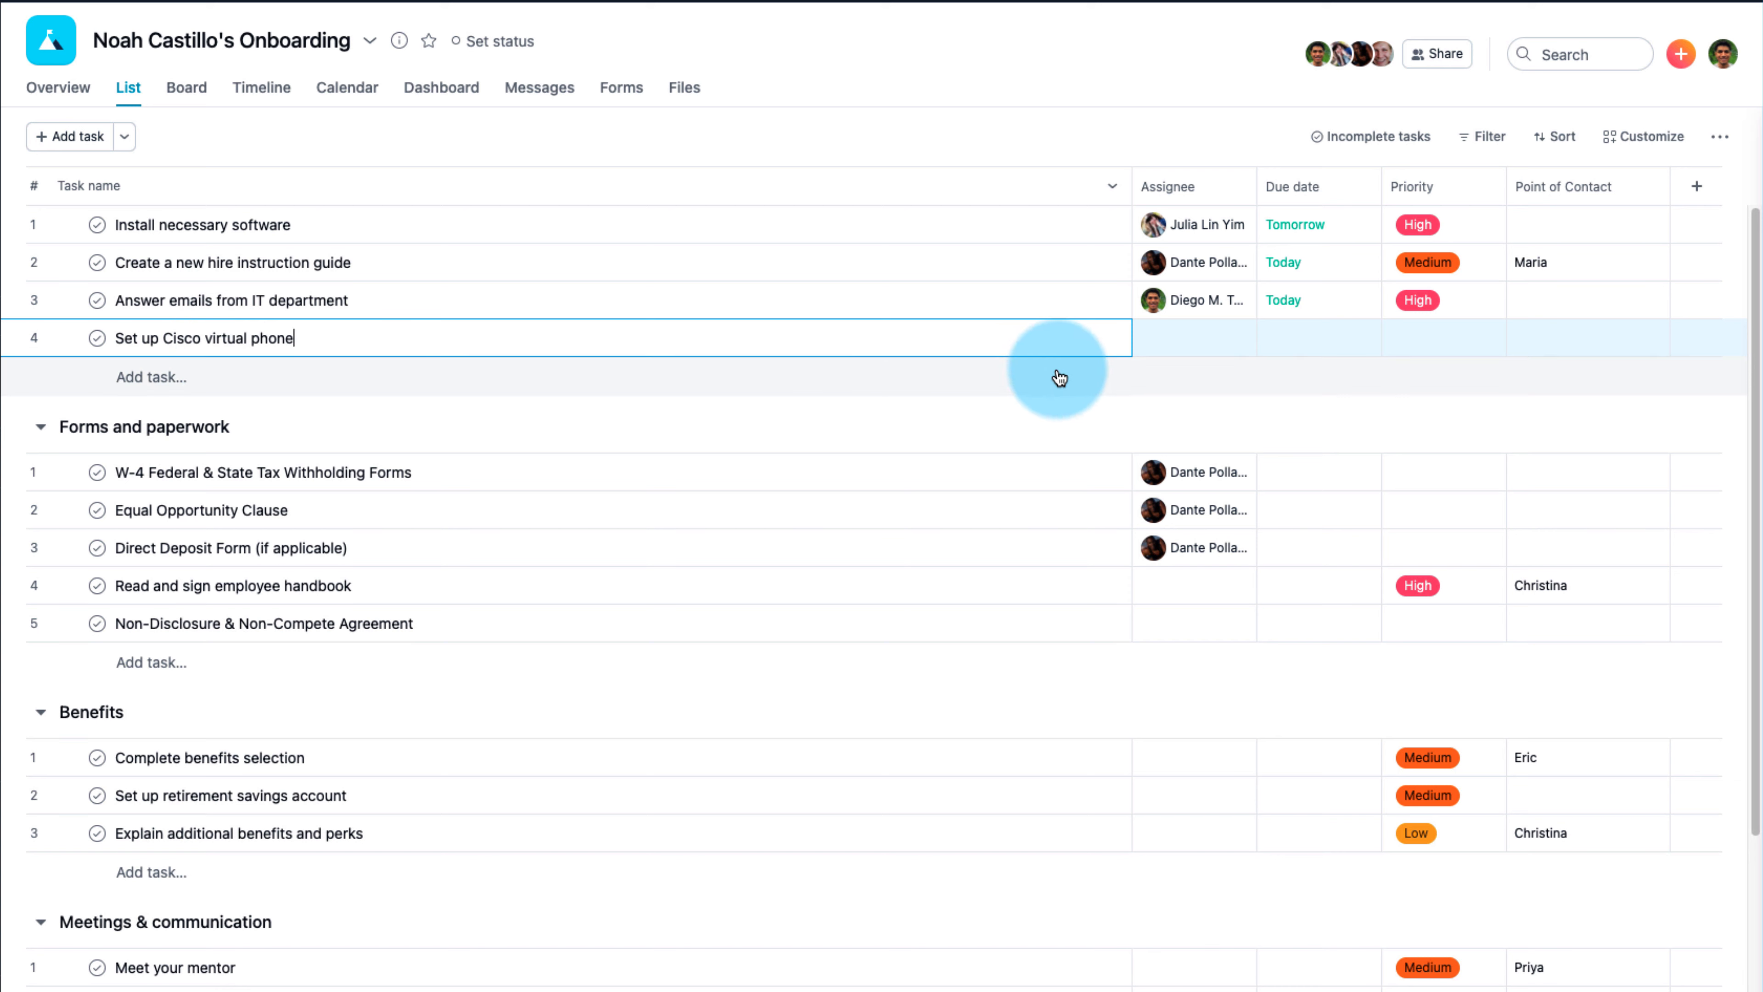
pyautogui.click(1158, 339)
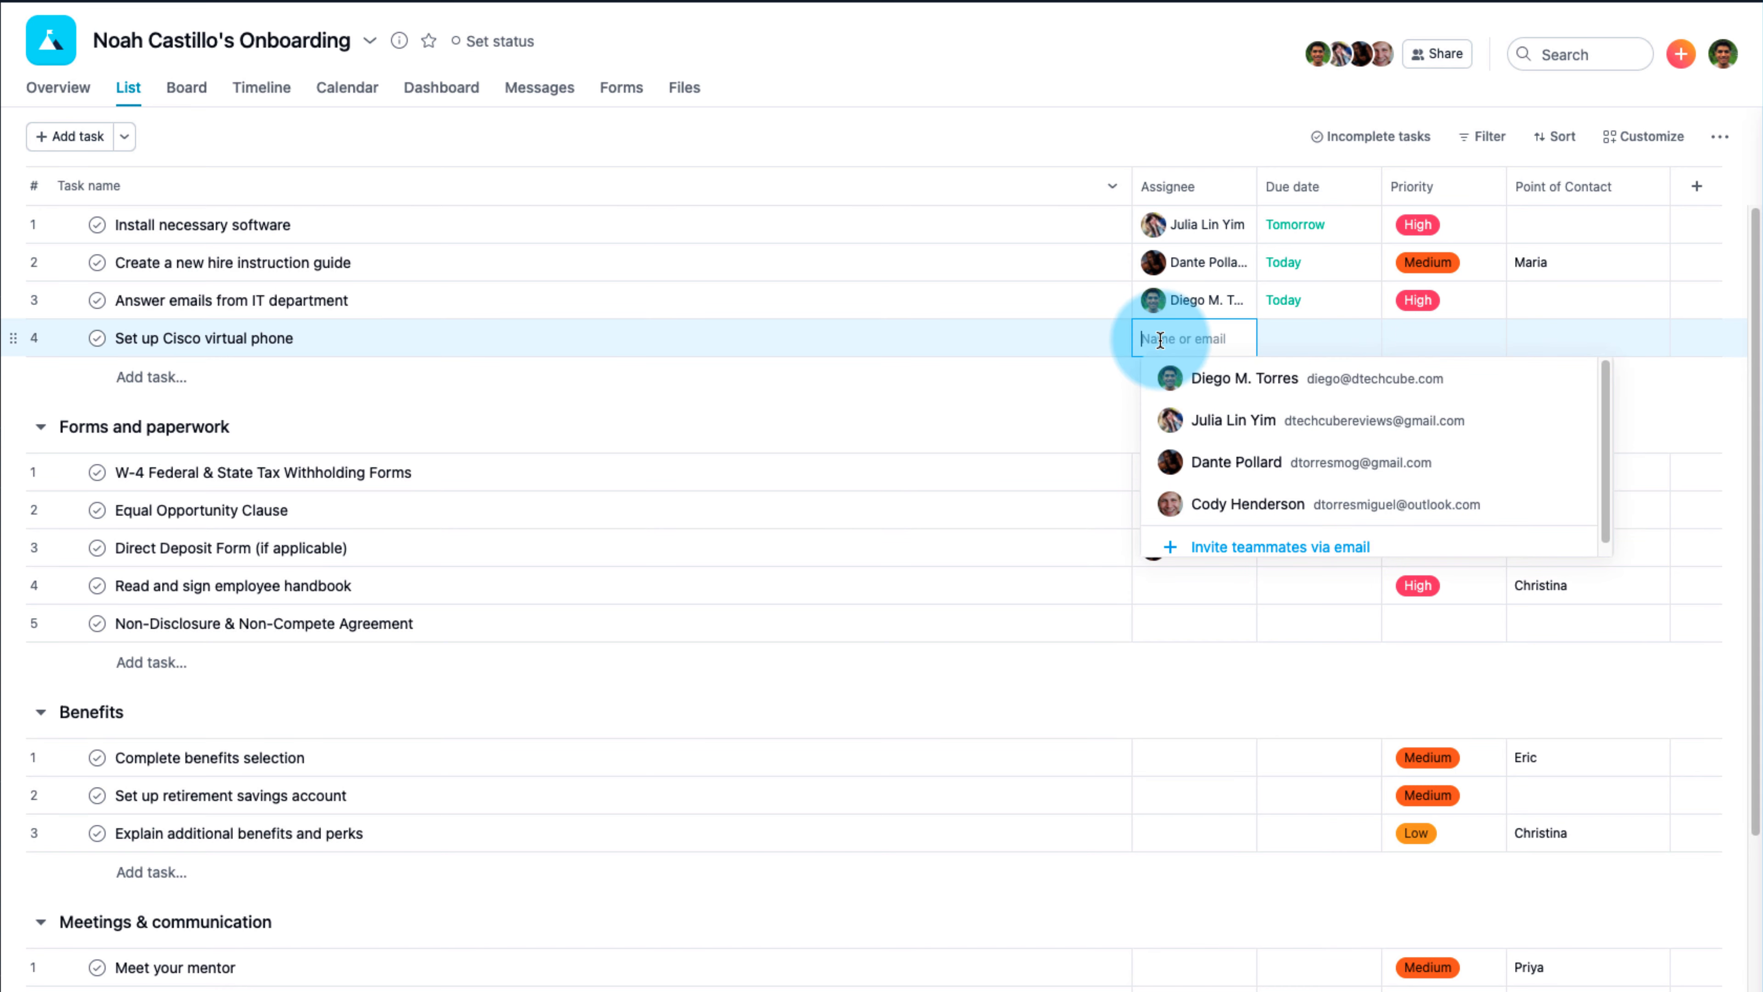
pyautogui.click(1218, 419)
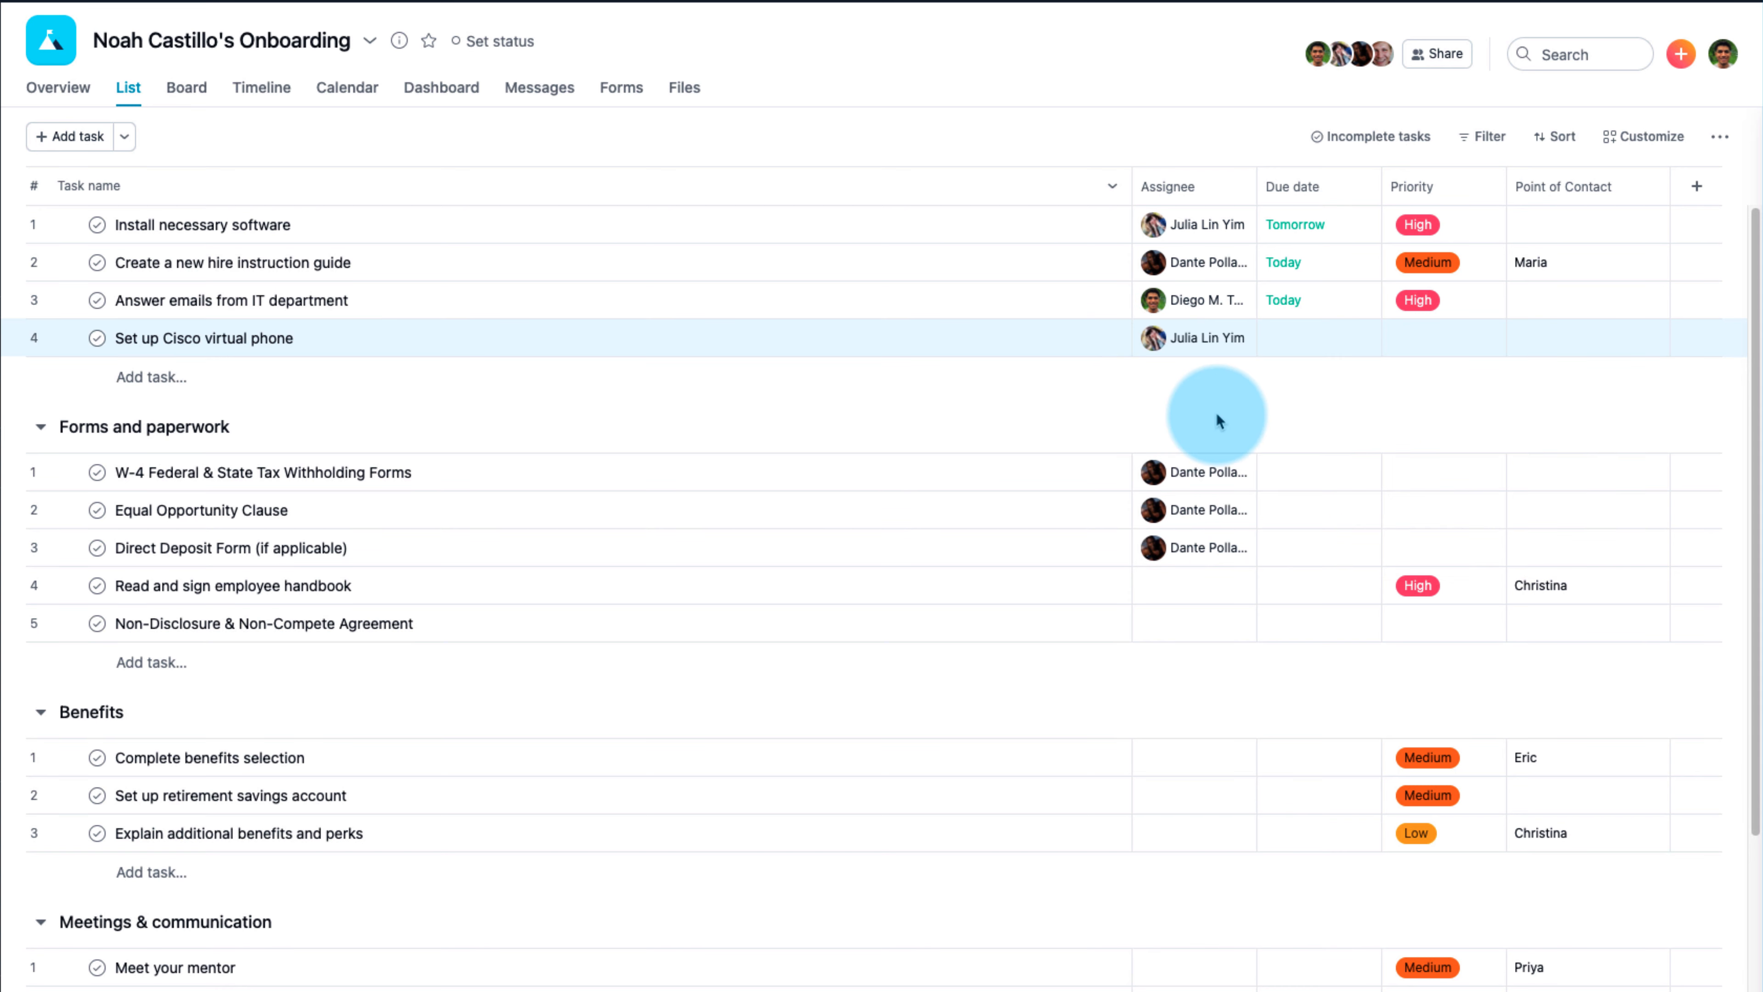
# Step: Set the due date of "Set up Cisco virtual phone" to 10/05/21 and its priority to Medium
pyautogui.click(1268, 341)
pyautogui.click(1372, 650)
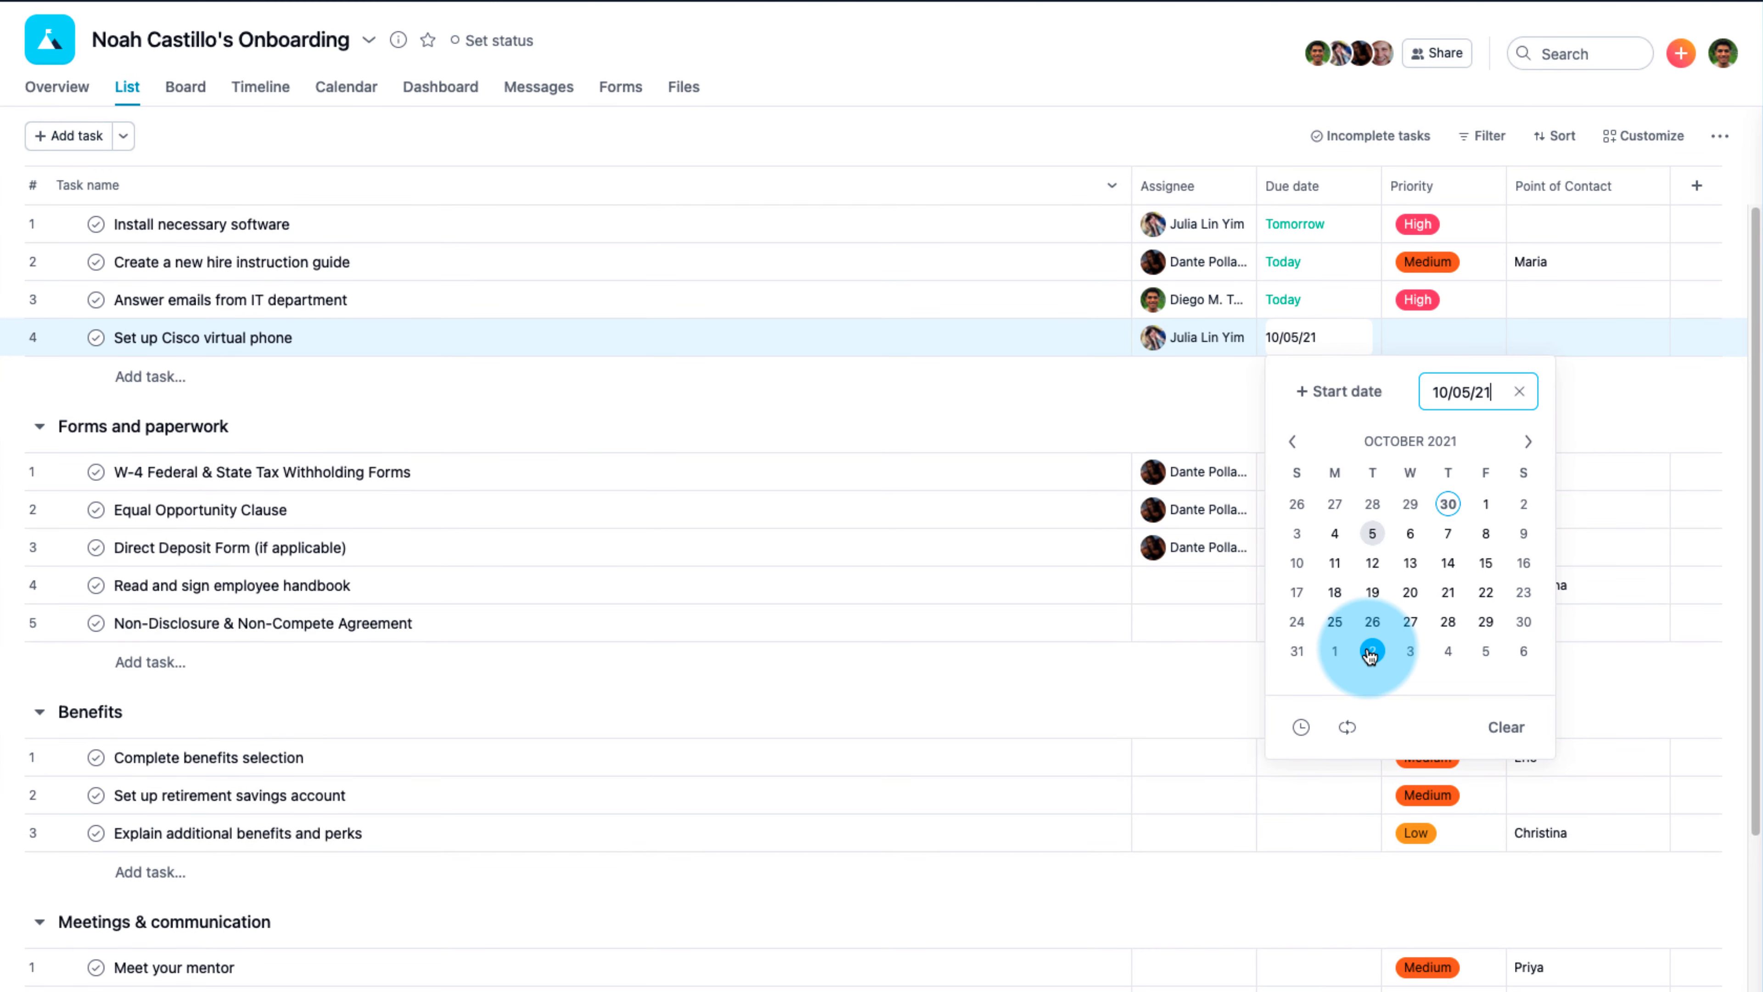
pyautogui.click(1151, 396)
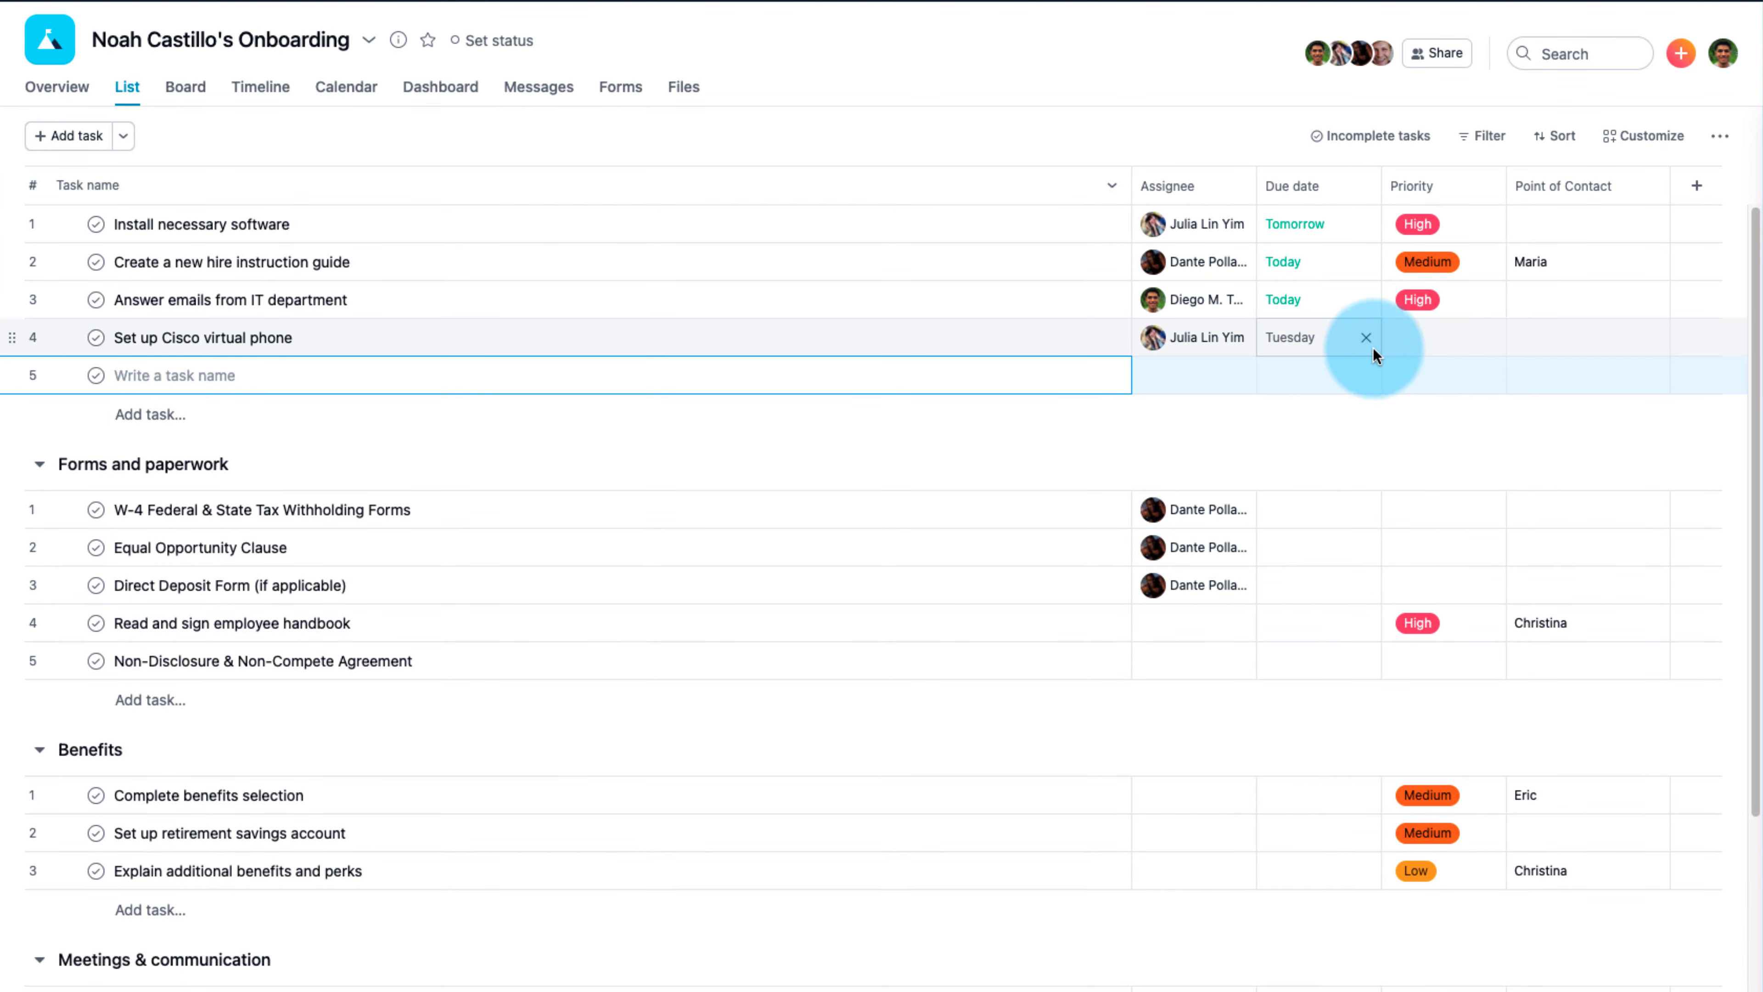
pyautogui.click(1416, 341)
pyautogui.click(1450, 459)
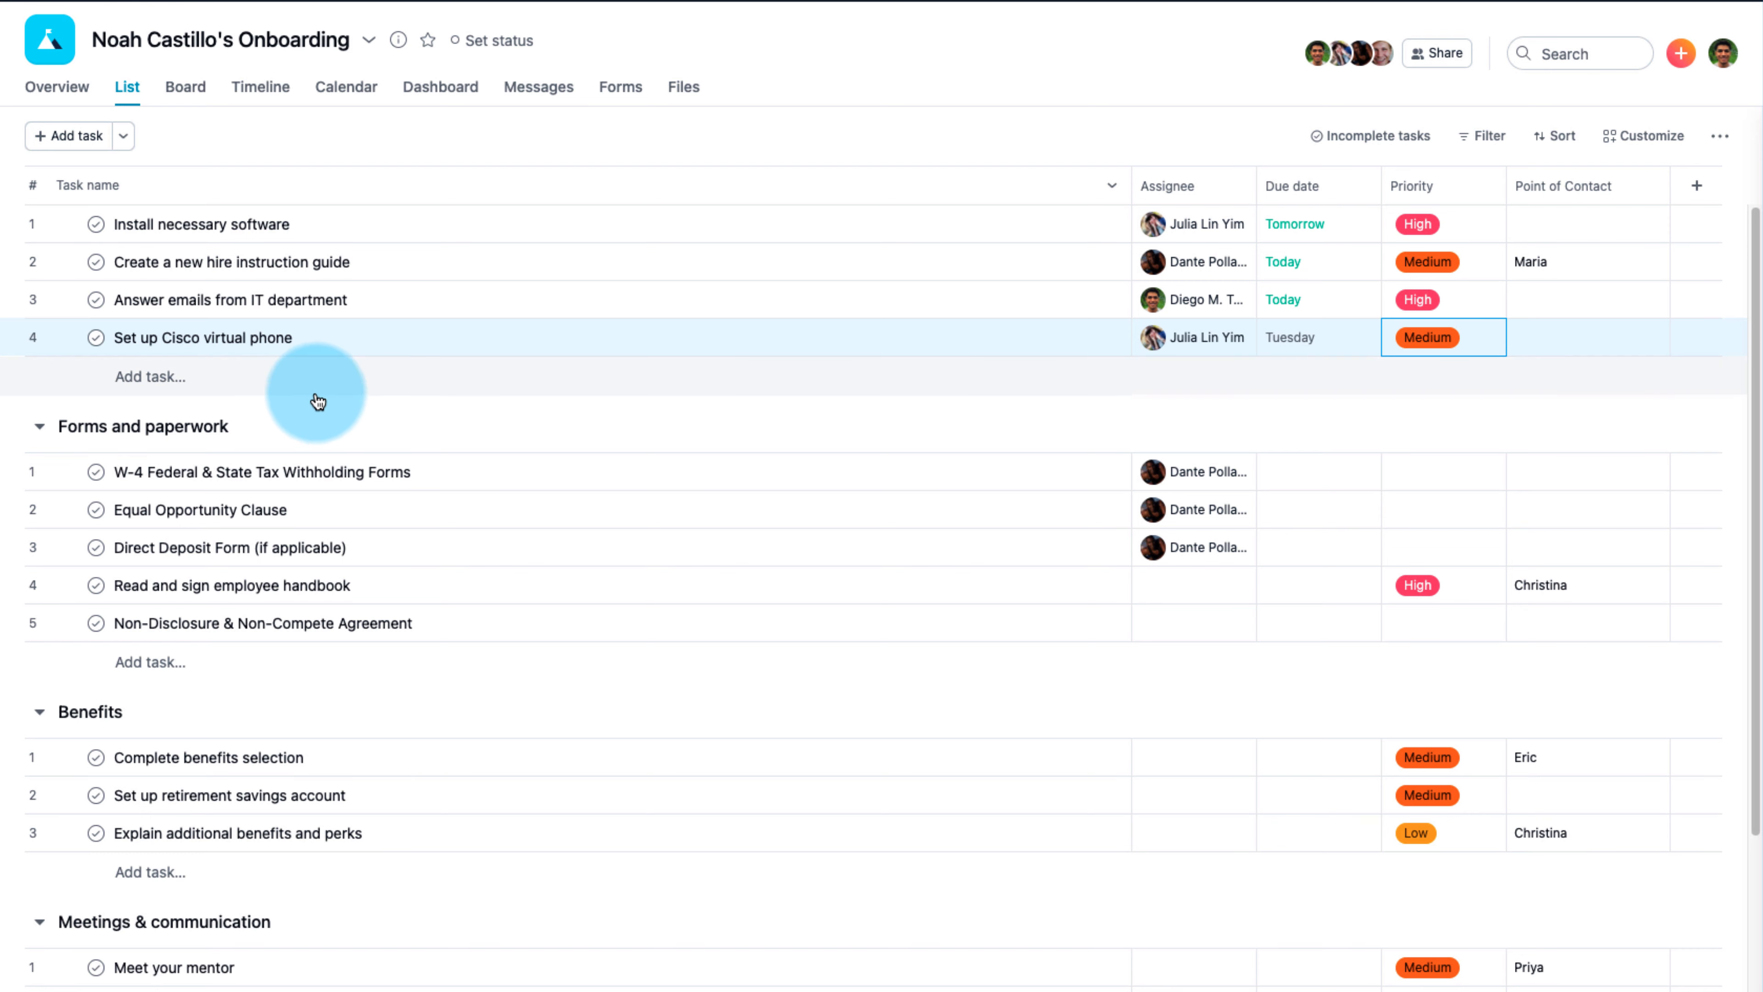
# Step: Add the tasks "Obtain user credentials from IT" and "Order new computer hardware" below the Cisco phone task
pyautogui.click(294, 340)
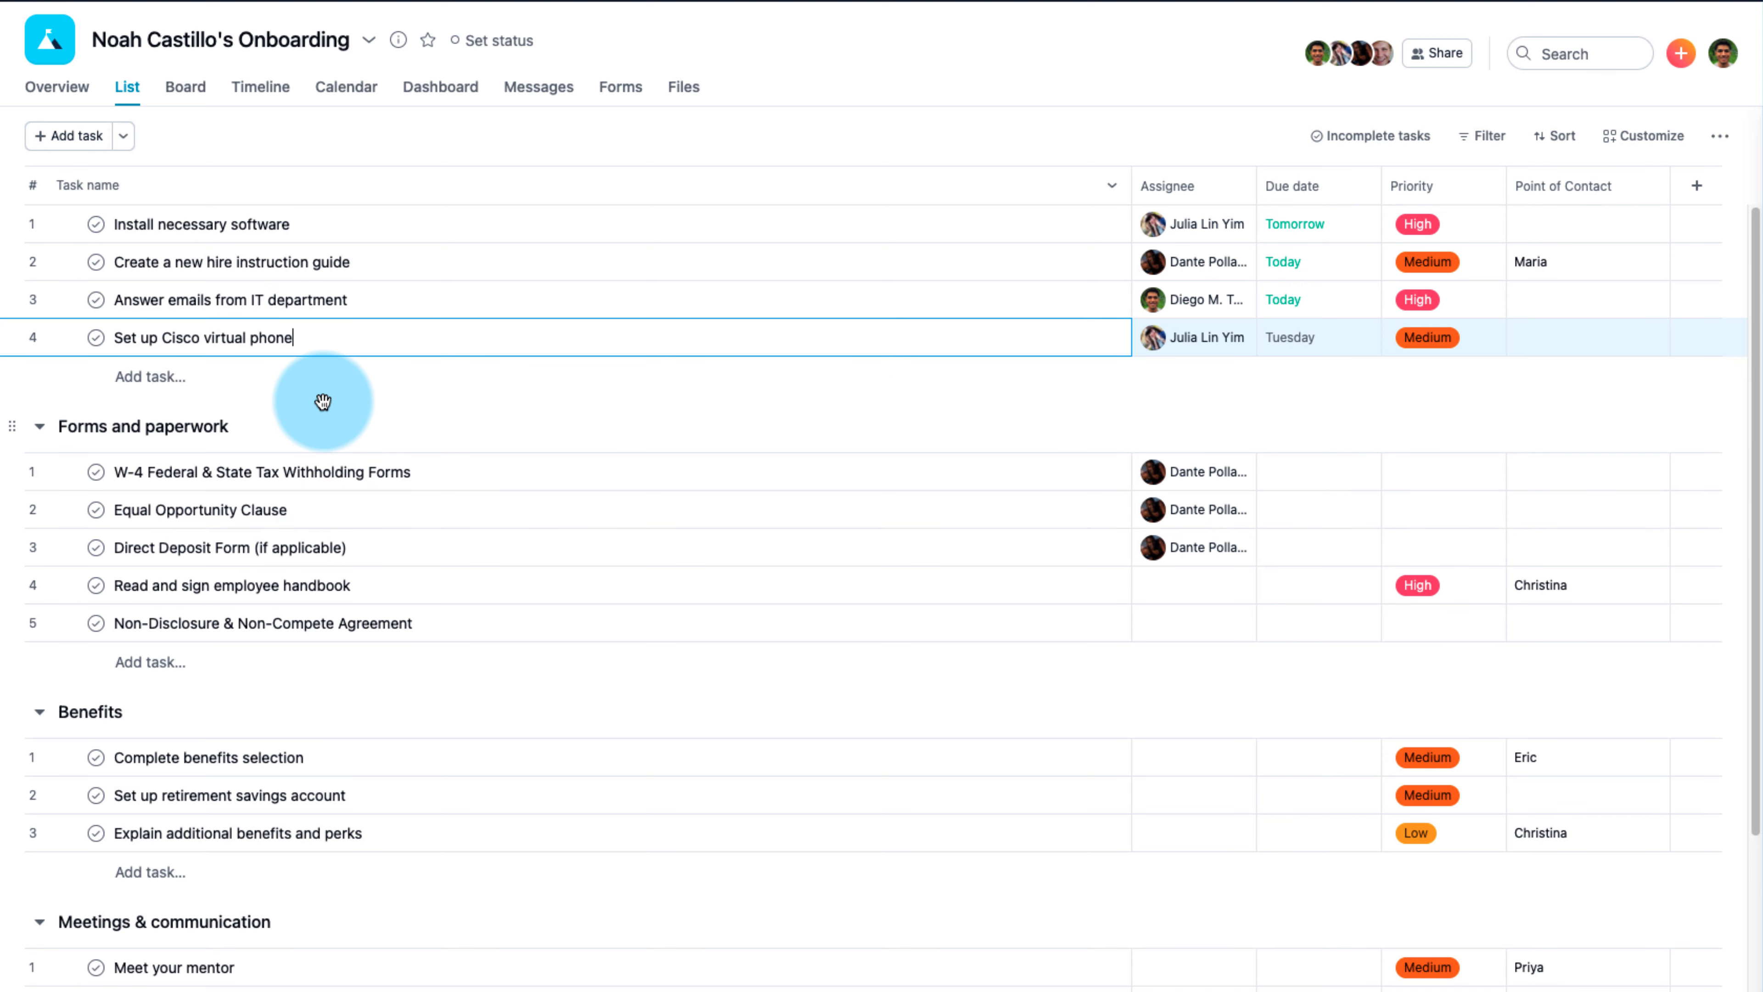
pyautogui.press('Return')
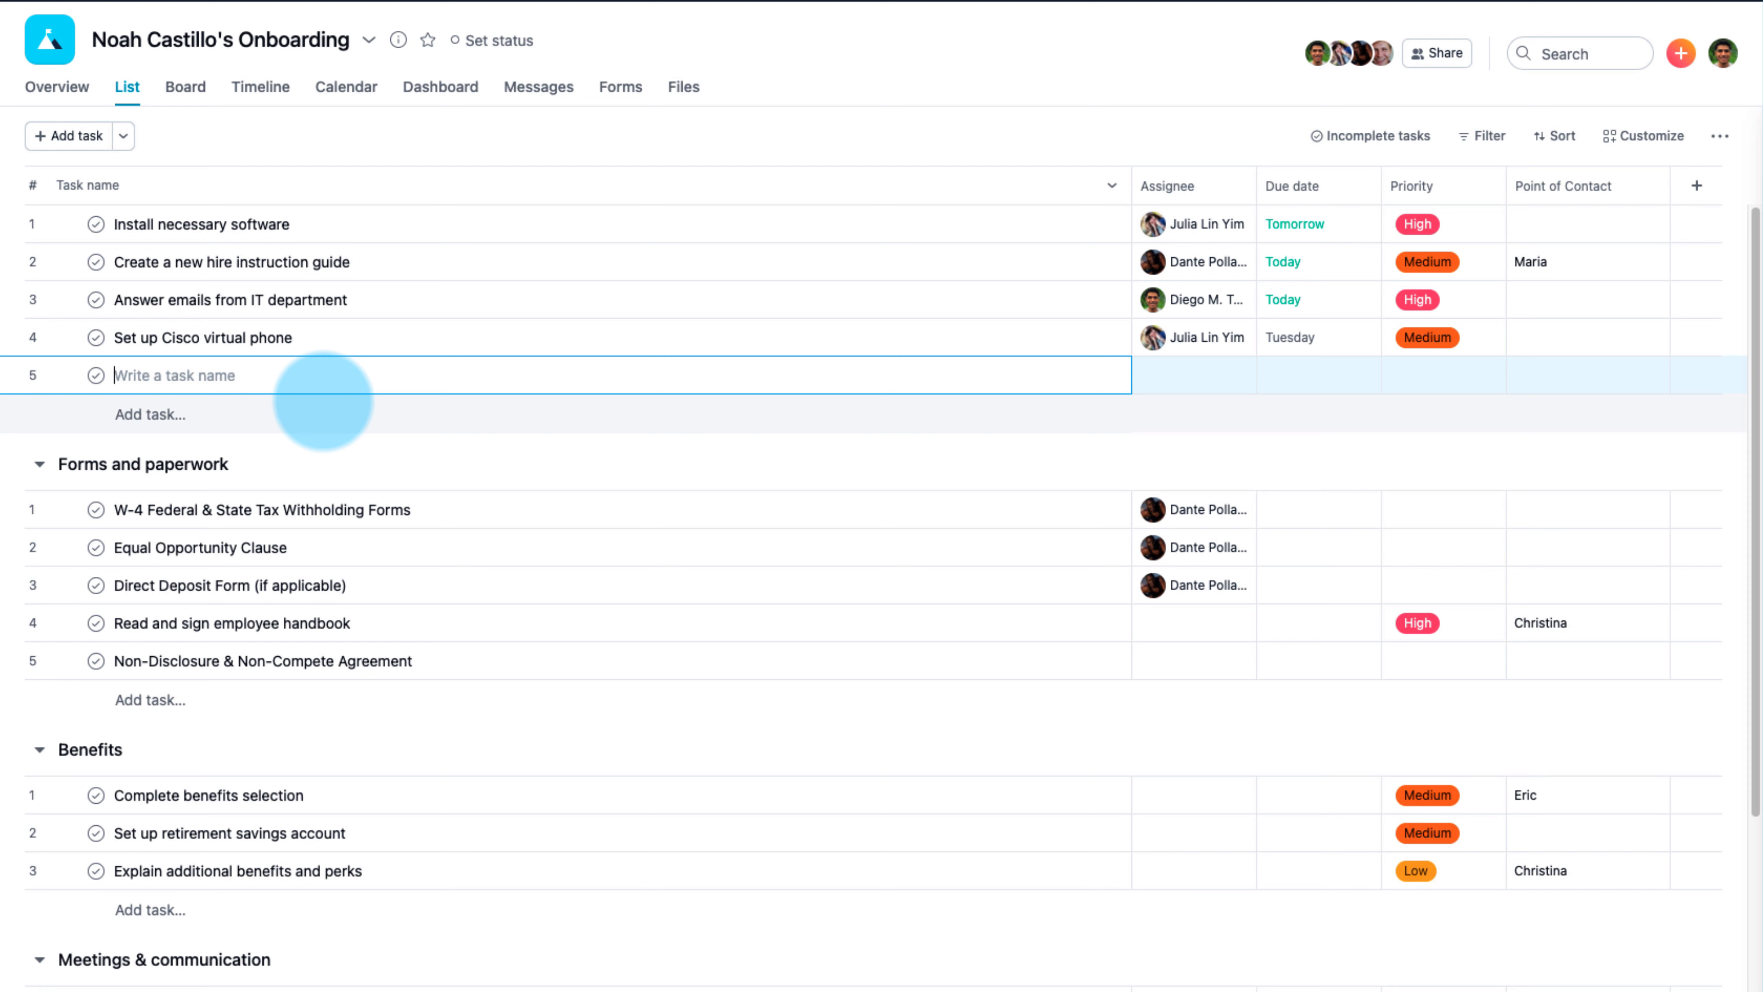
pyautogui.write('Obtain user credentials ')
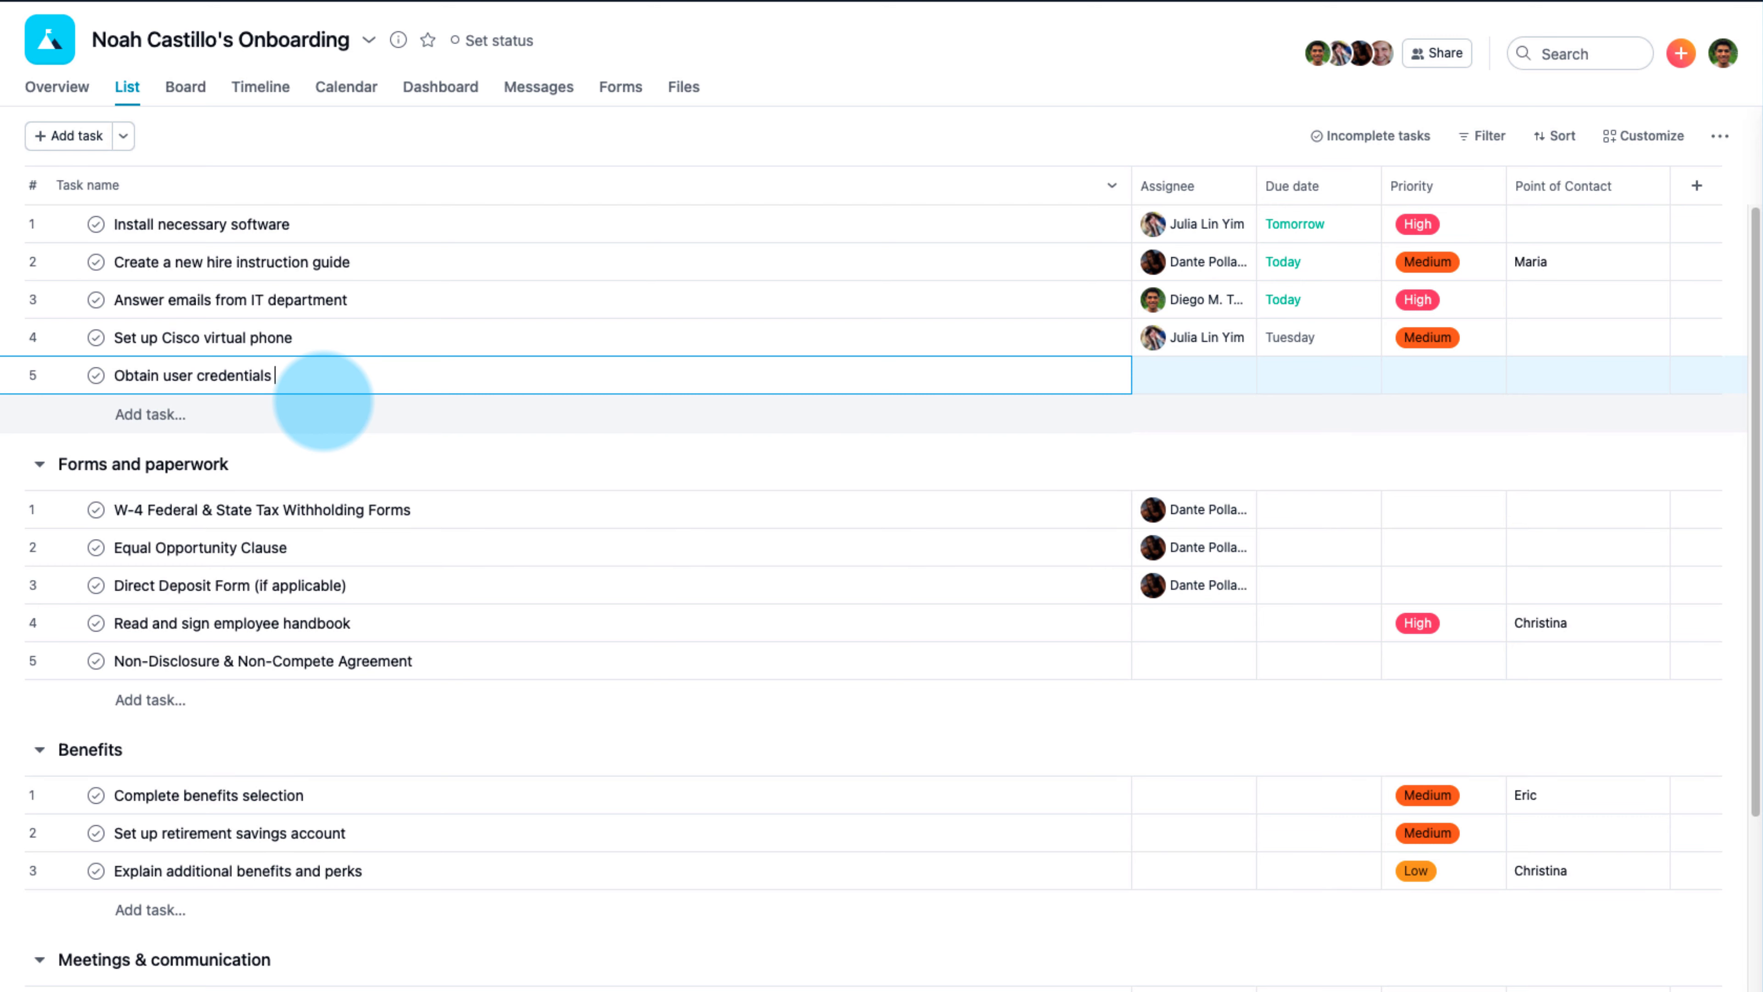
pyautogui.write('from IT')
pyautogui.press('Return')
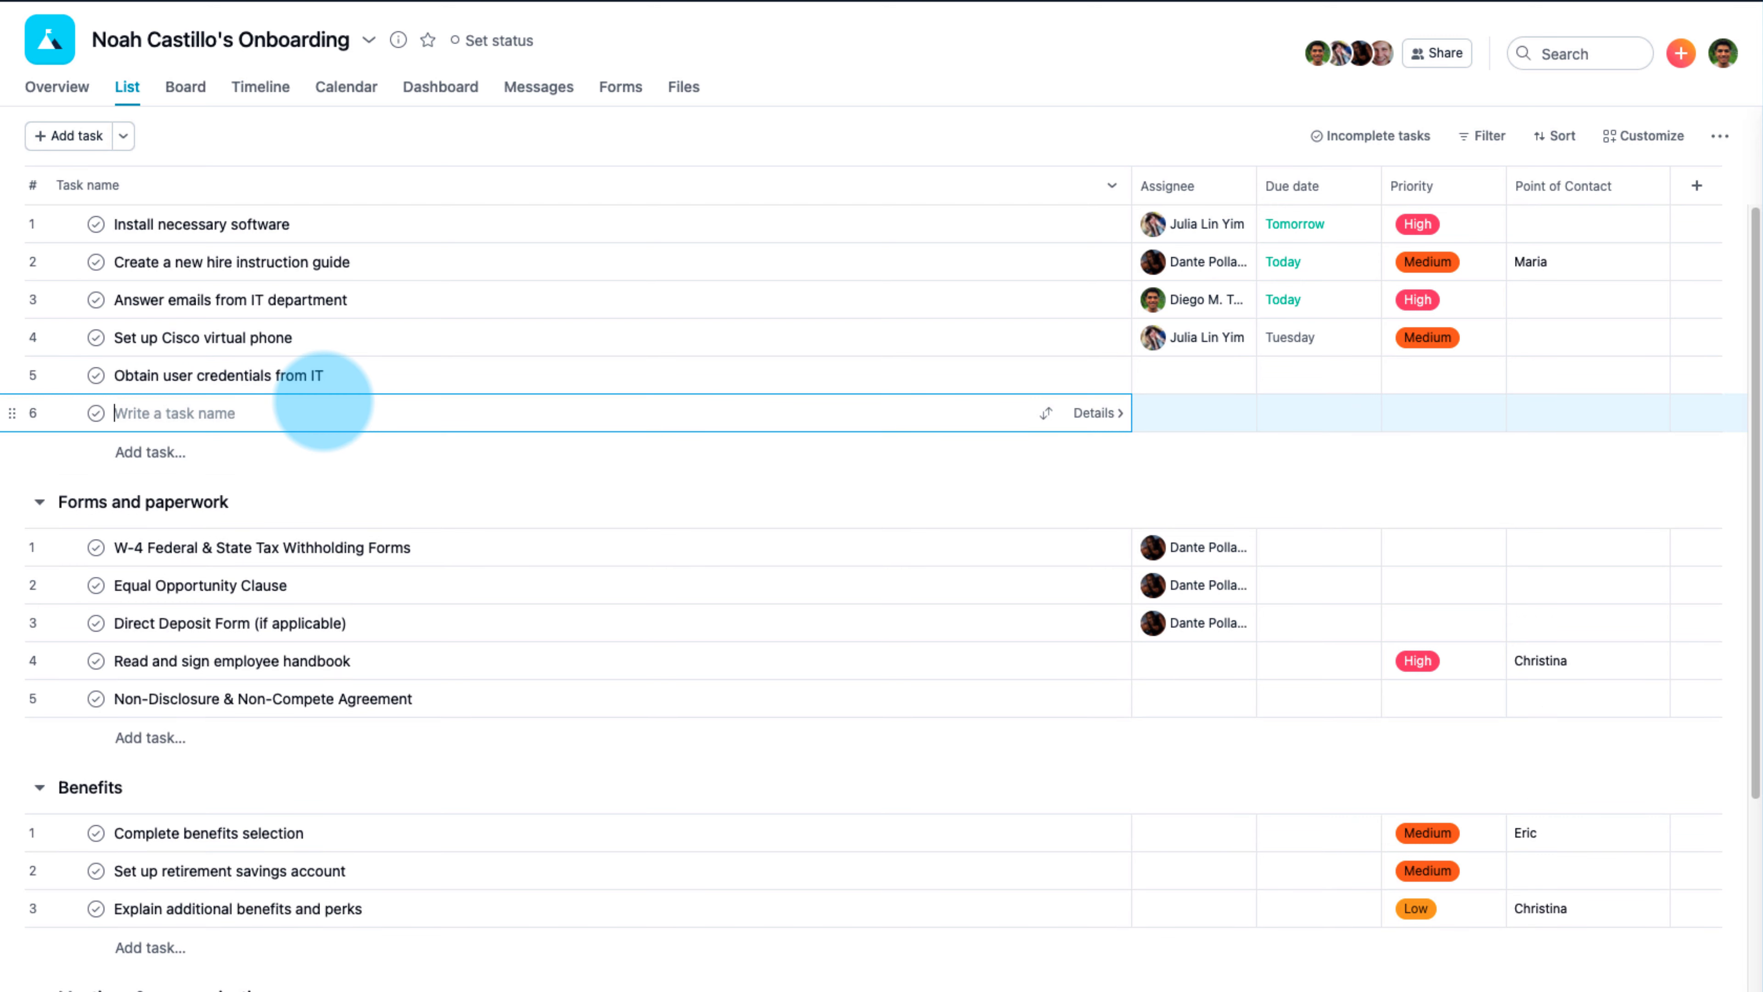
pyautogui.write('Order new computer hardware')
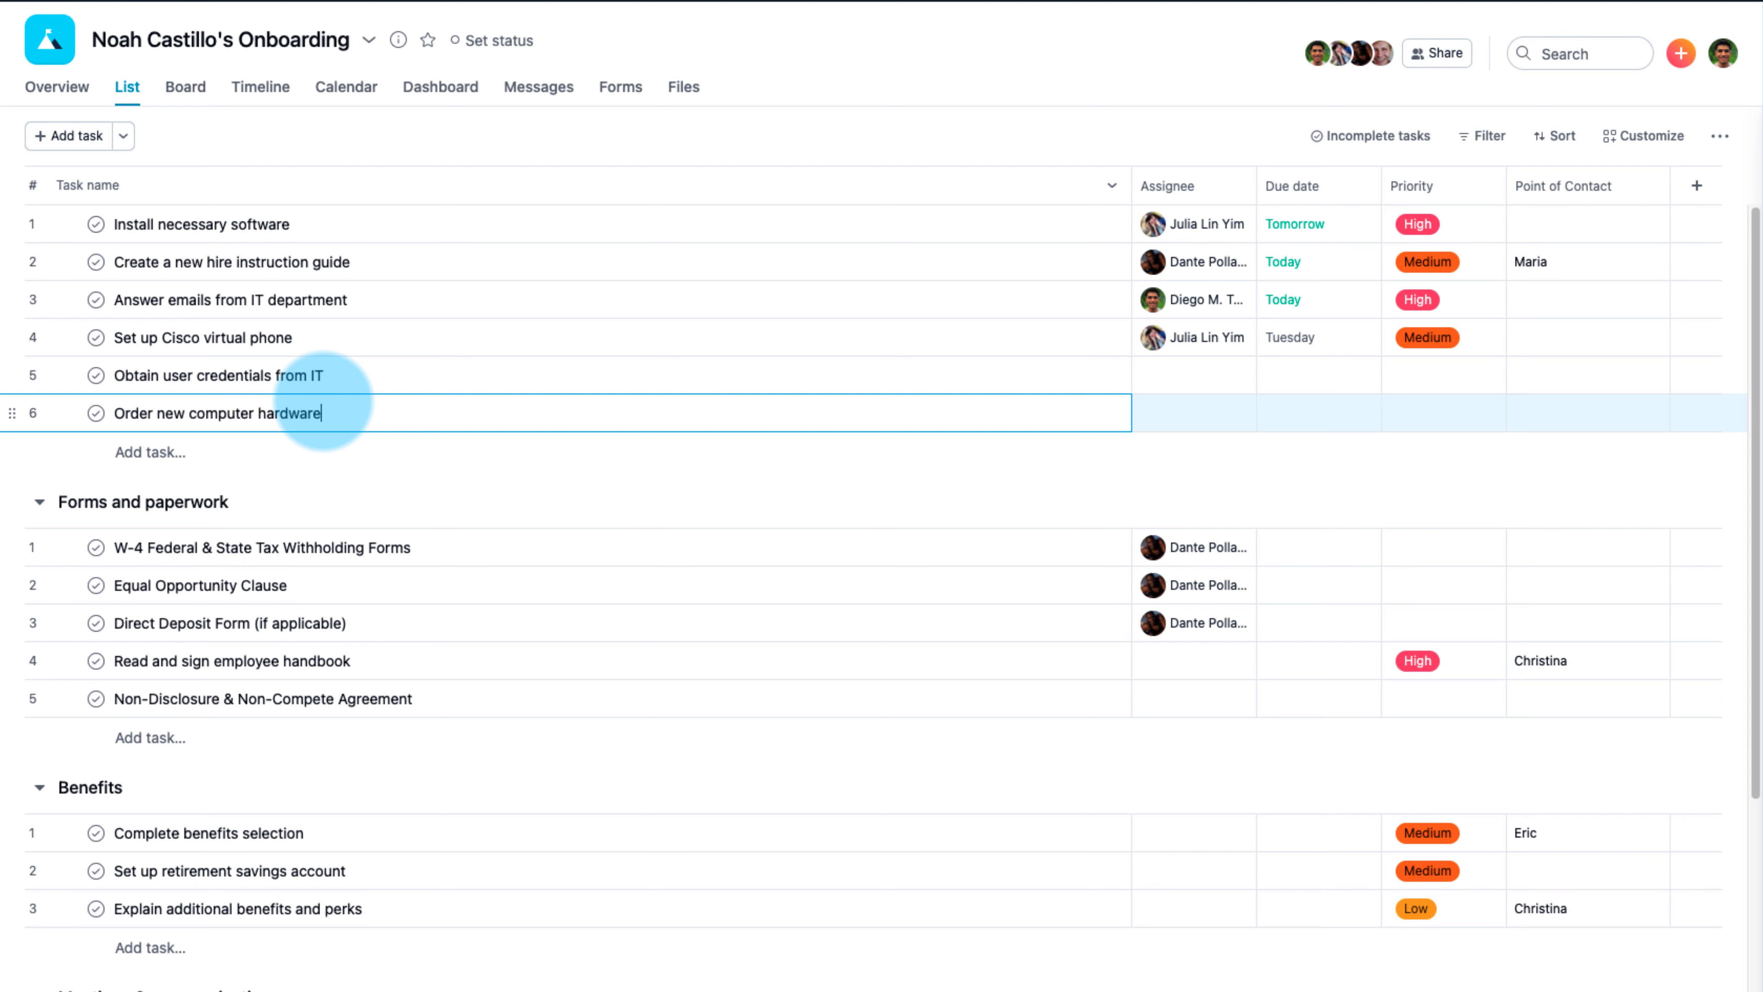
# Step: Assign the user credentials task to the third suggested teammate and the computer hardware task to the fourth
pyautogui.click(324, 375)
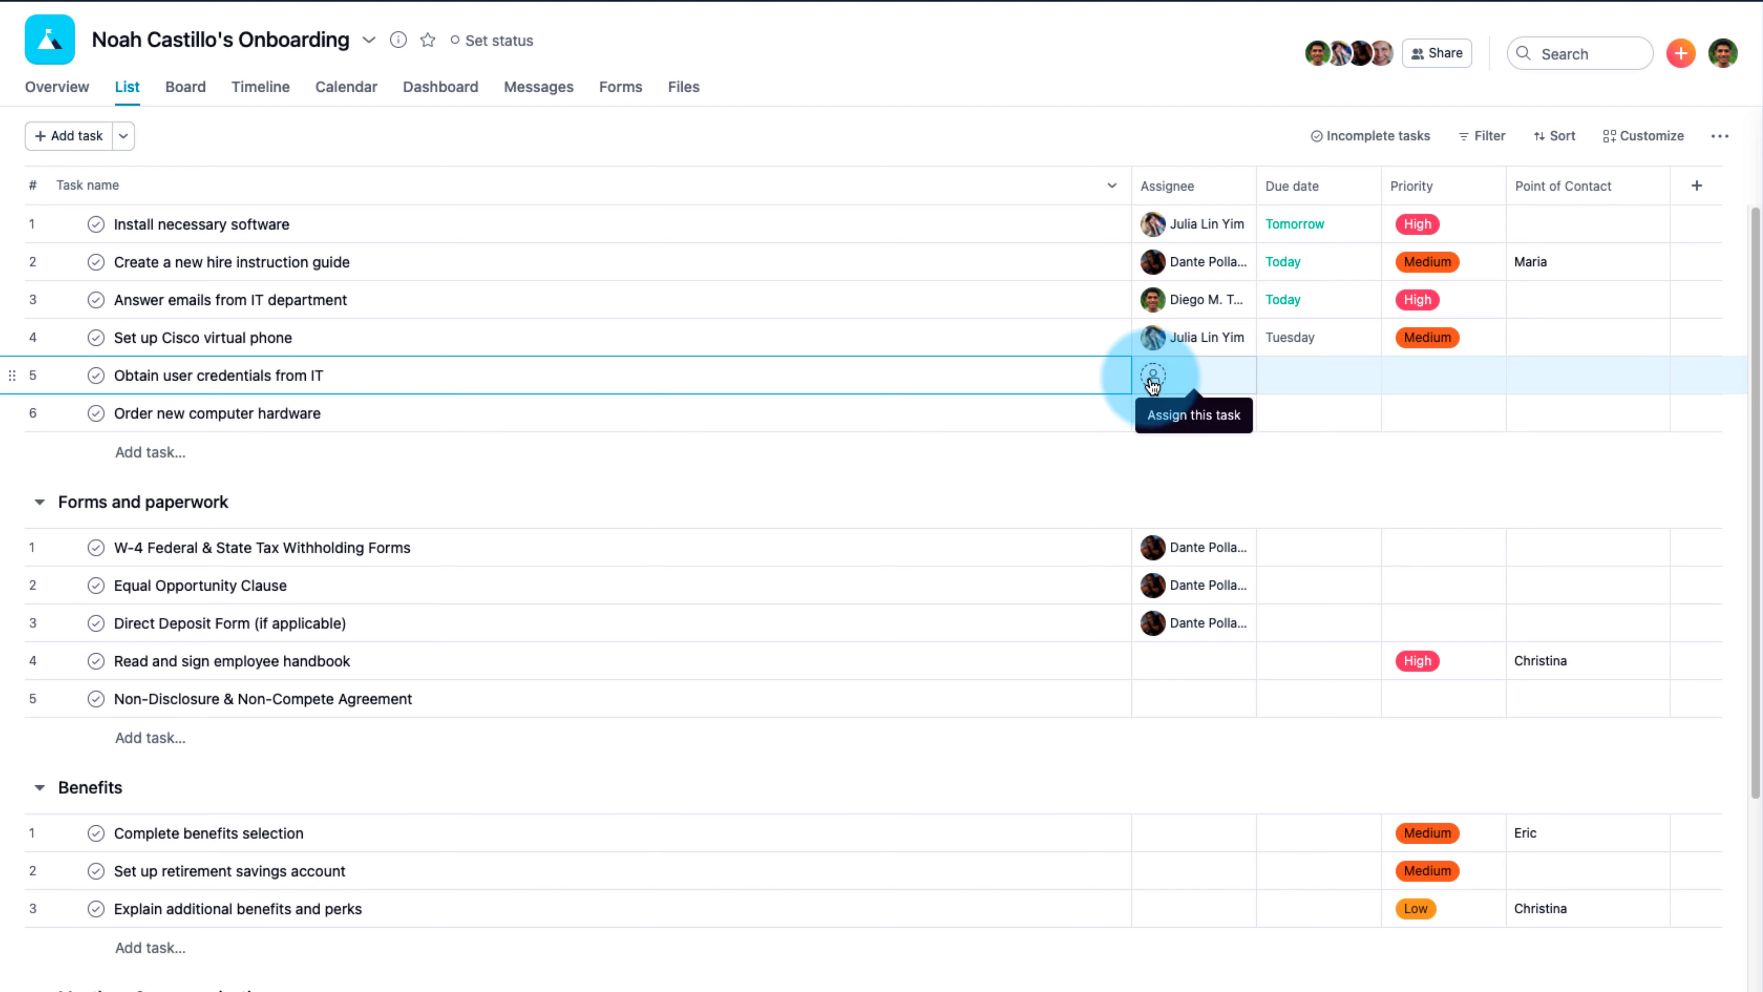
pyautogui.click(1144, 371)
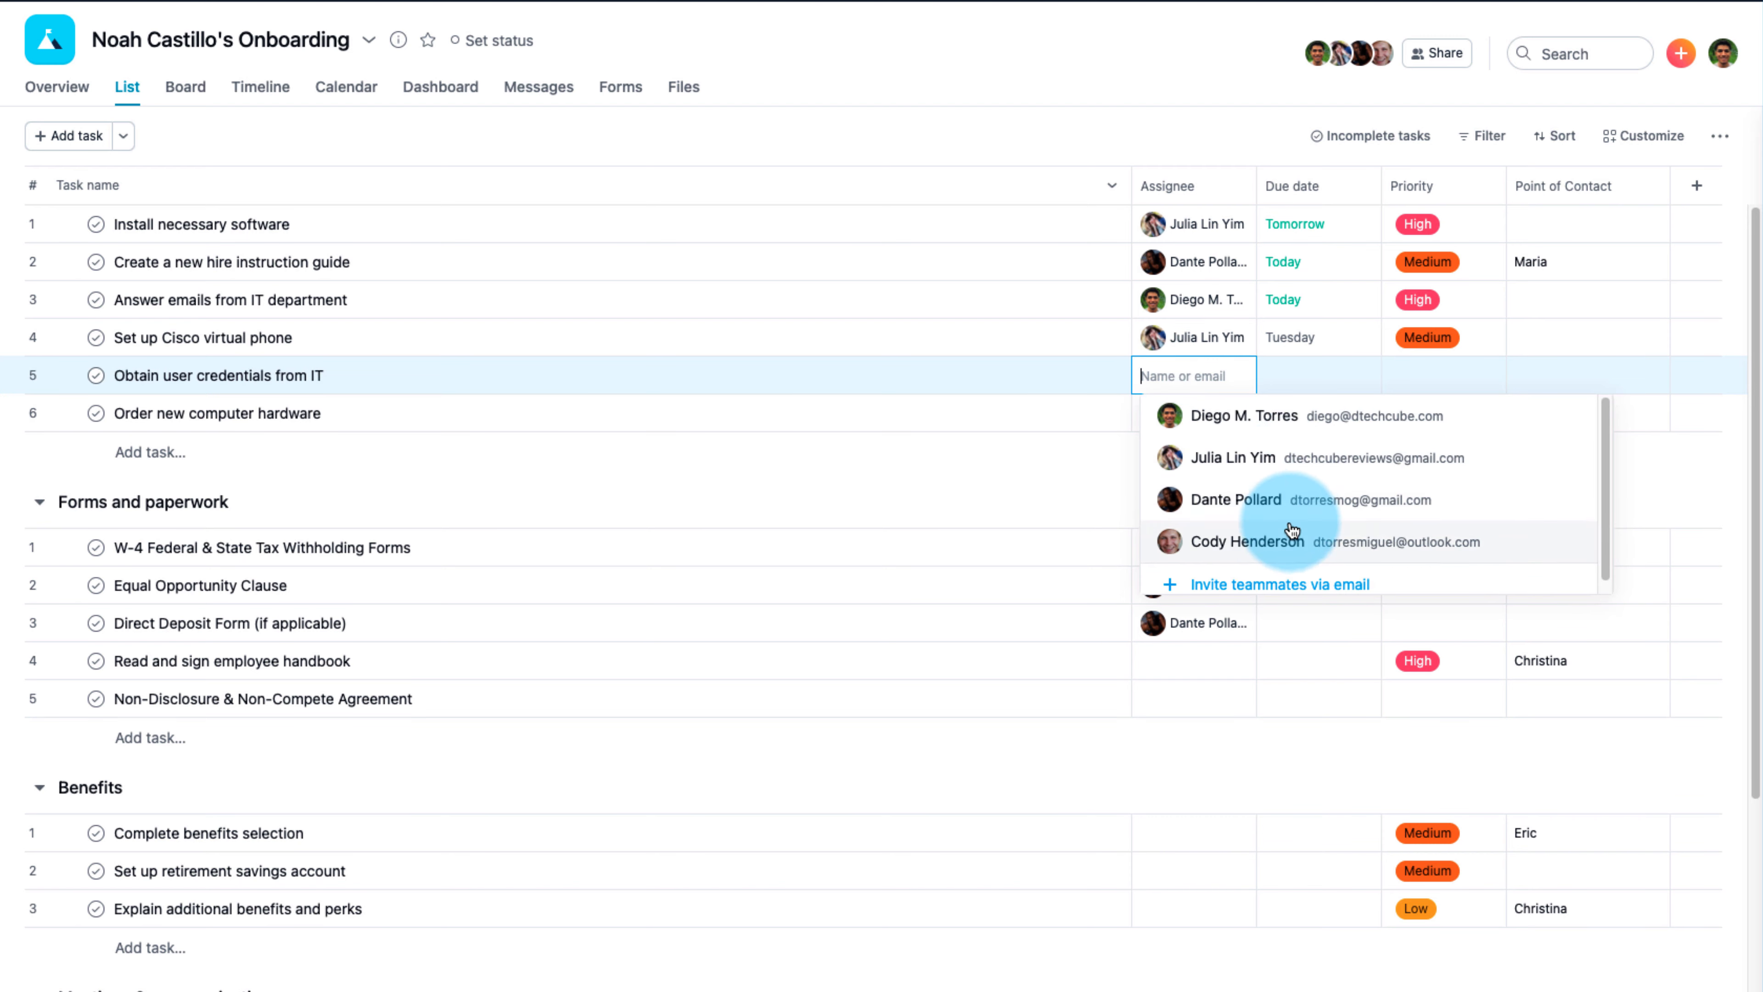
pyautogui.click(1287, 504)
pyautogui.click(1163, 417)
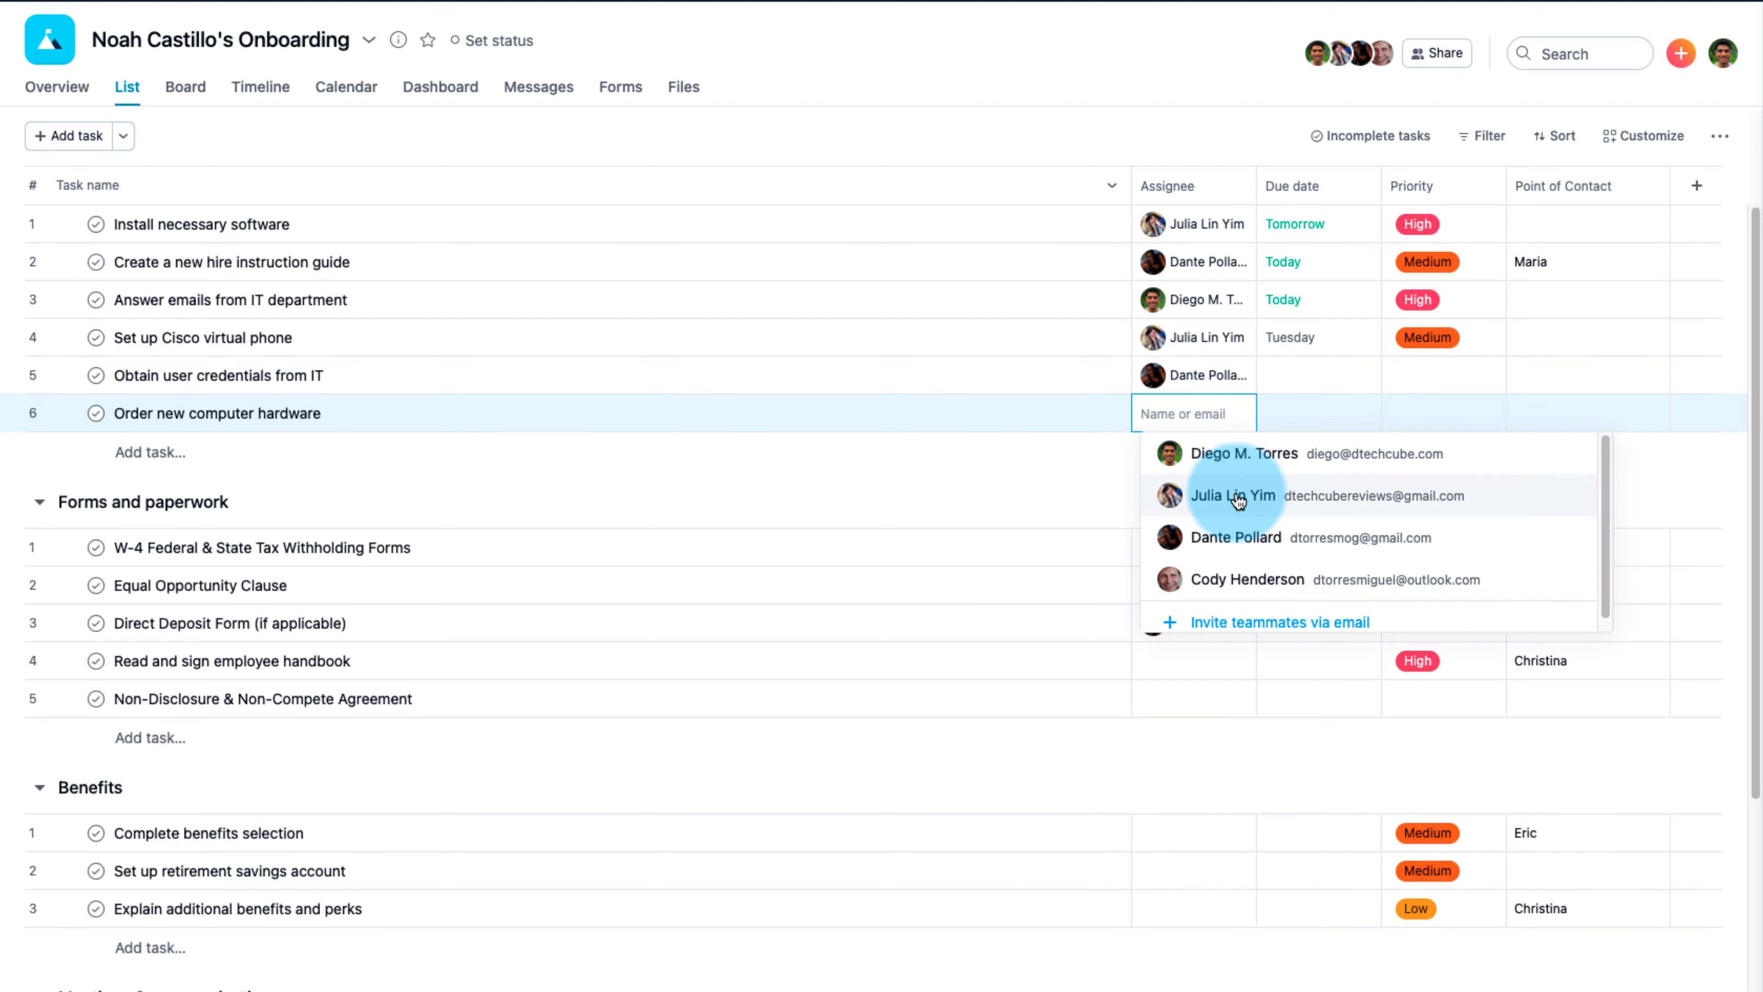
pyautogui.click(1250, 580)
# Step: Set the user credentials task due September 30, 2021 and the computer hardware task due Wednesday, October 6
pyautogui.click(1283, 390)
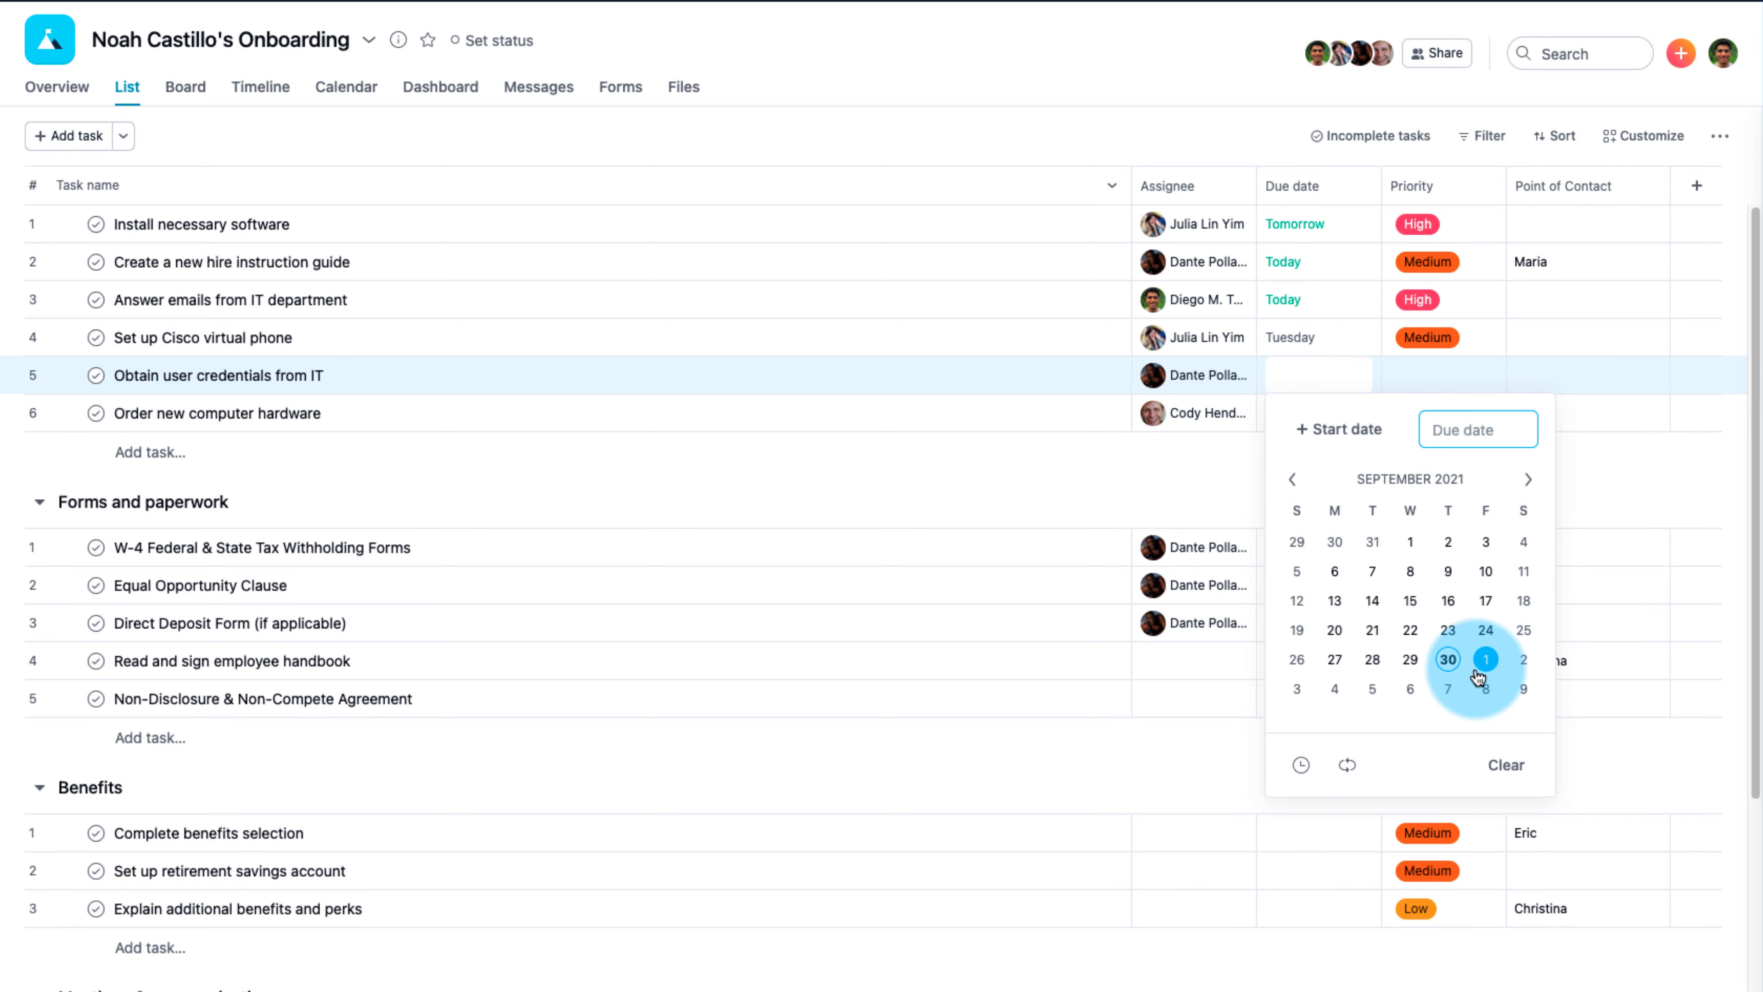
pyautogui.click(1448, 659)
pyautogui.click(1268, 424)
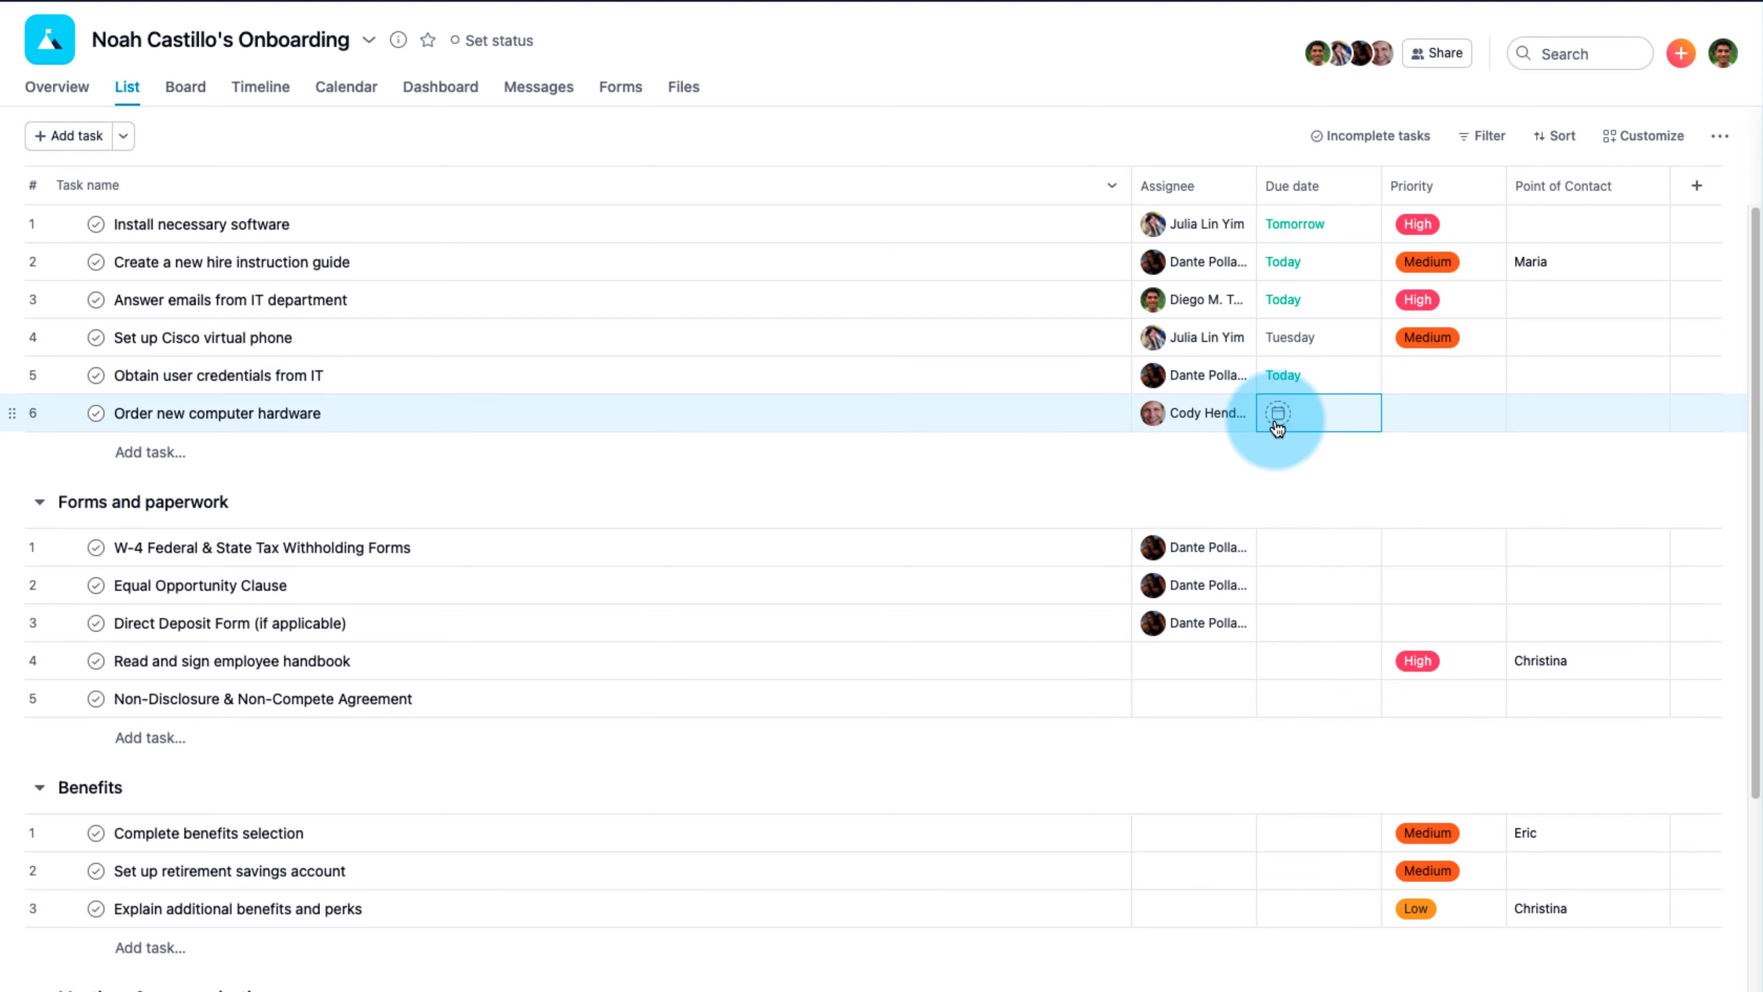
pyautogui.click(1412, 726)
# Step: Set the priority of the user credentials task to Medium and of the computer hardware task to Low
pyautogui.click(1450, 376)
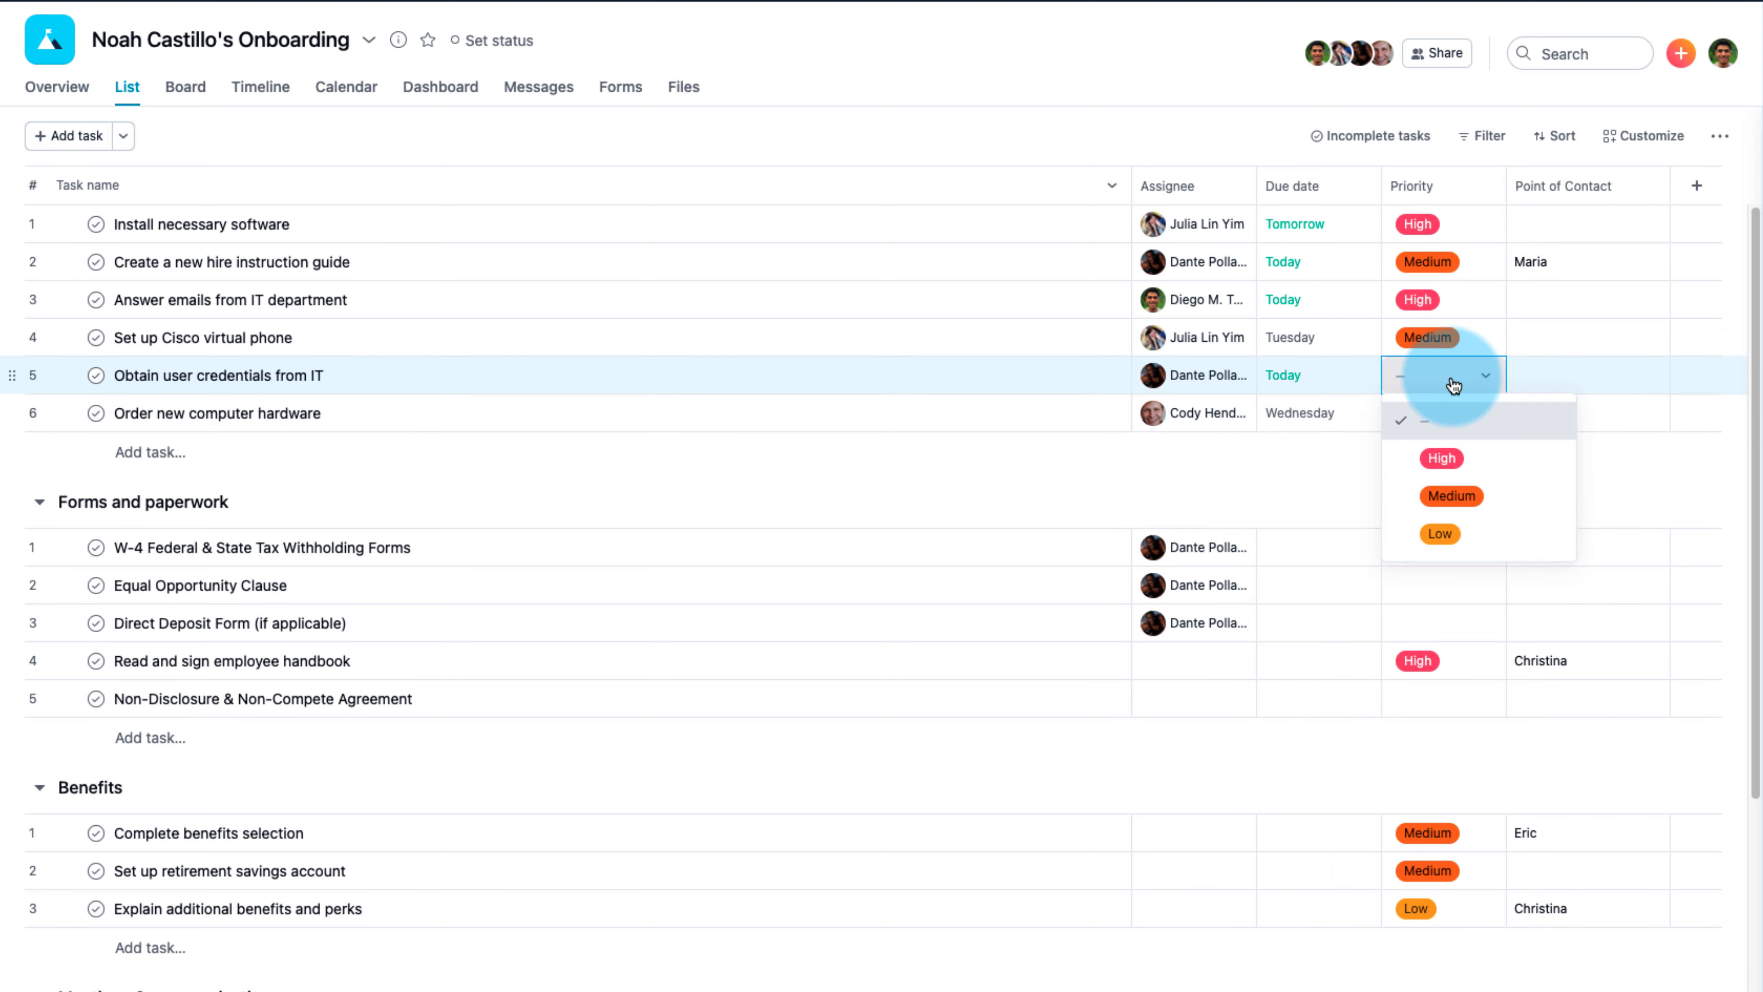
pyautogui.click(1448, 496)
pyautogui.click(1465, 412)
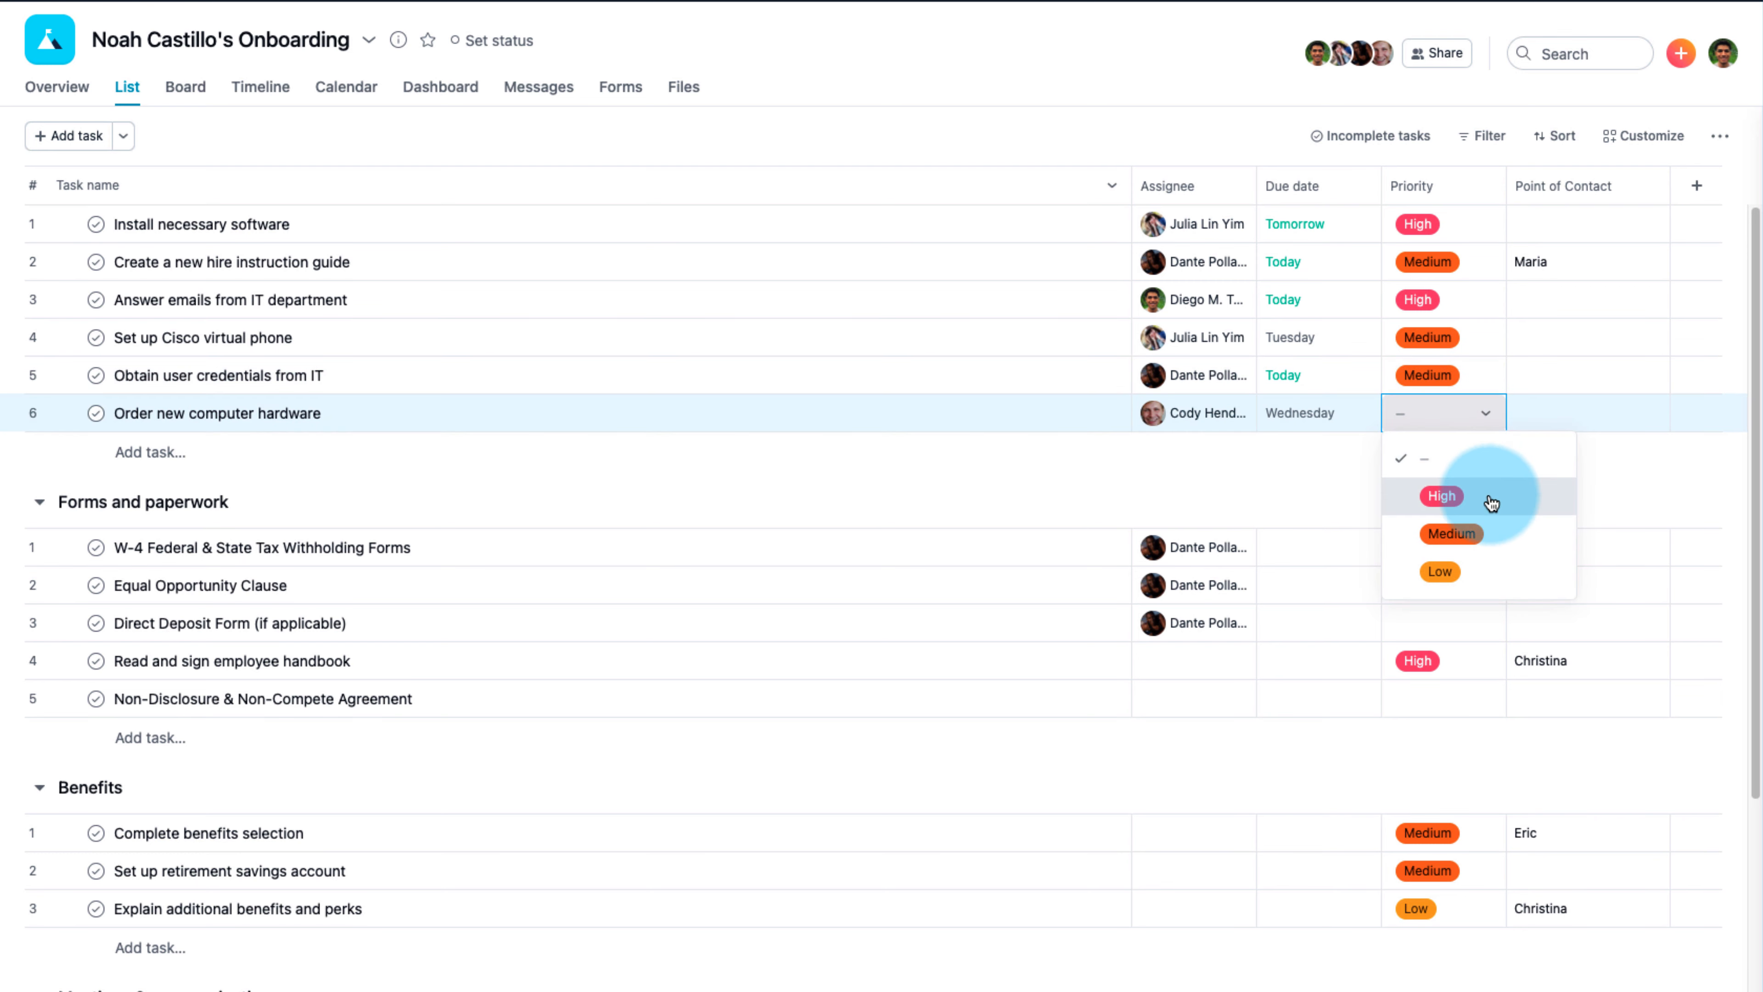
pyautogui.click(1482, 574)
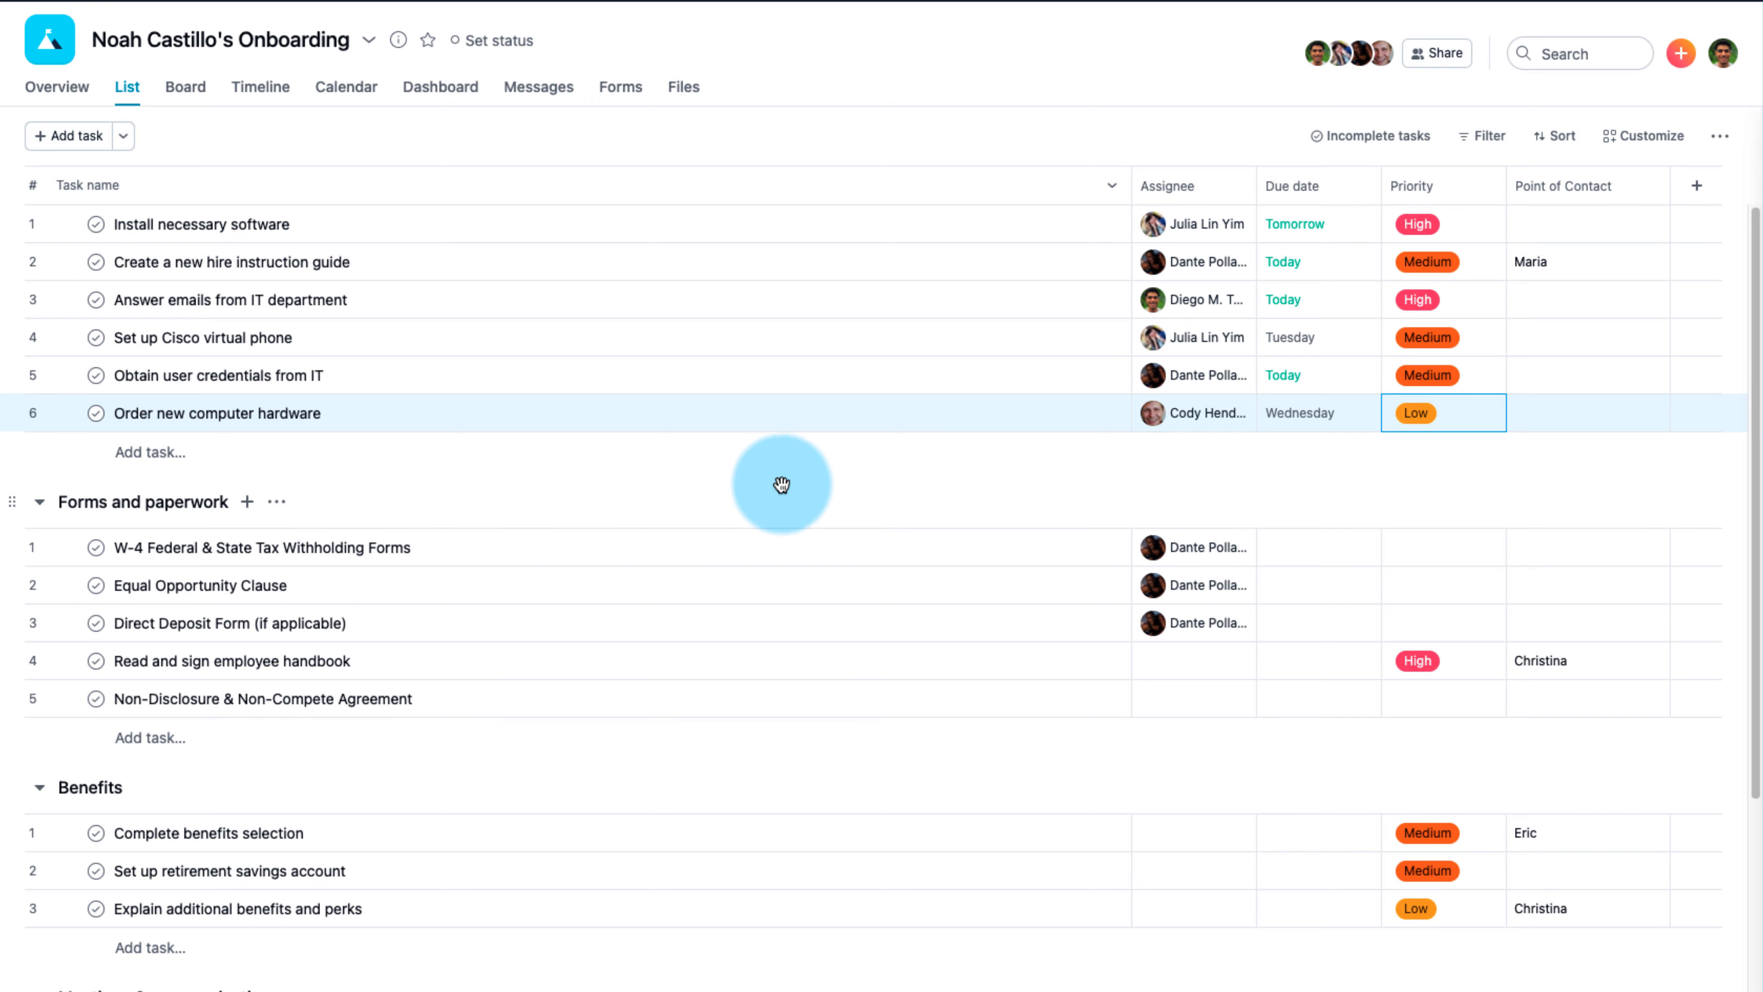
# Step: Collapse the Forms and paperwork section of the task list
pyautogui.scroll(-1, 222, 259)
pyautogui.scroll(-3, 221, 258)
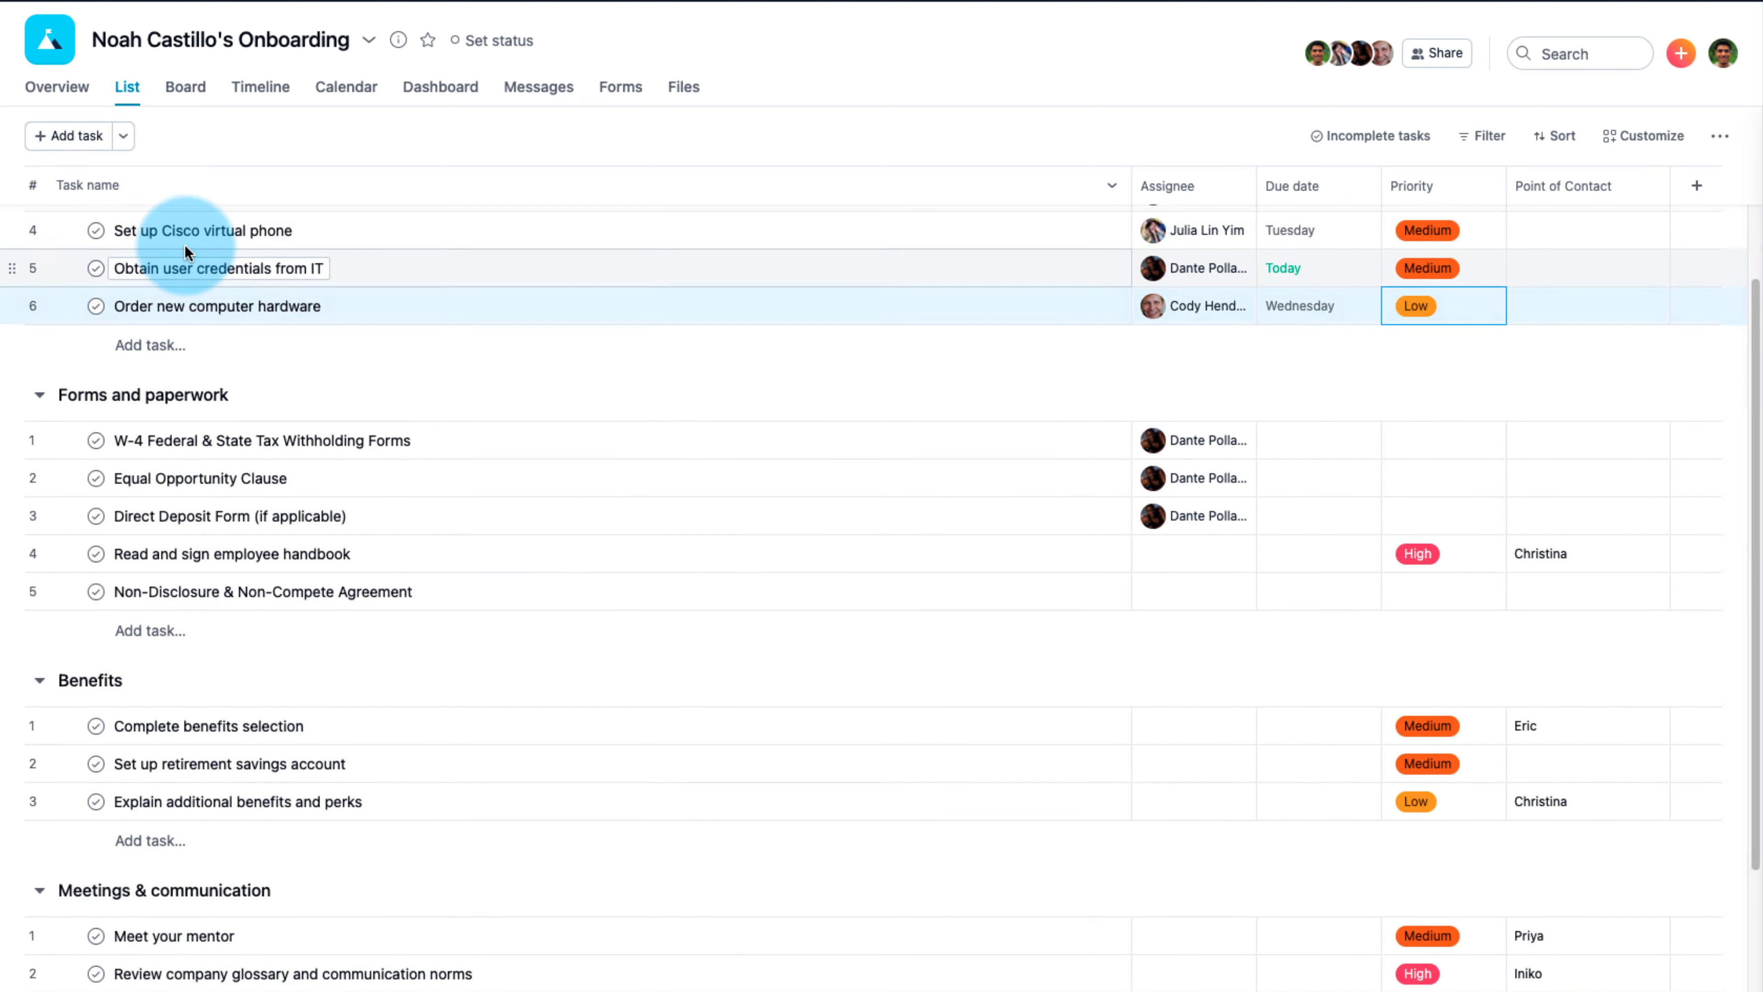
pyautogui.scroll(3, 184, 244)
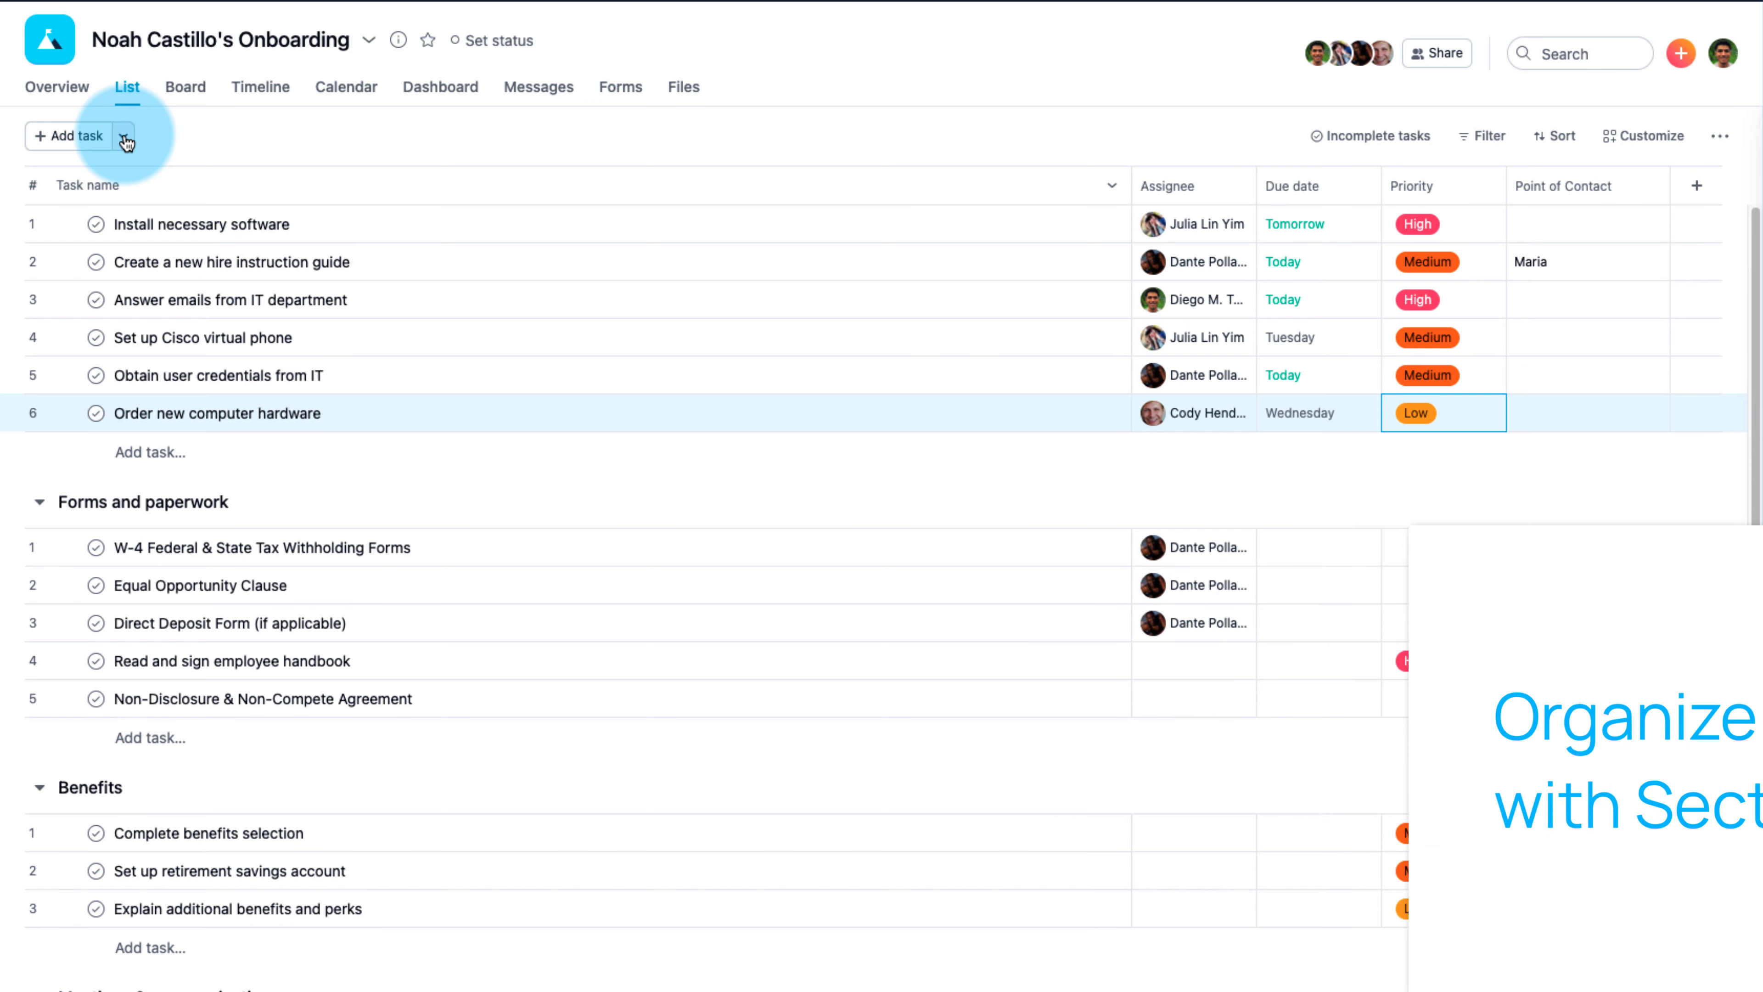
pyautogui.scroll(-5, 181, 480)
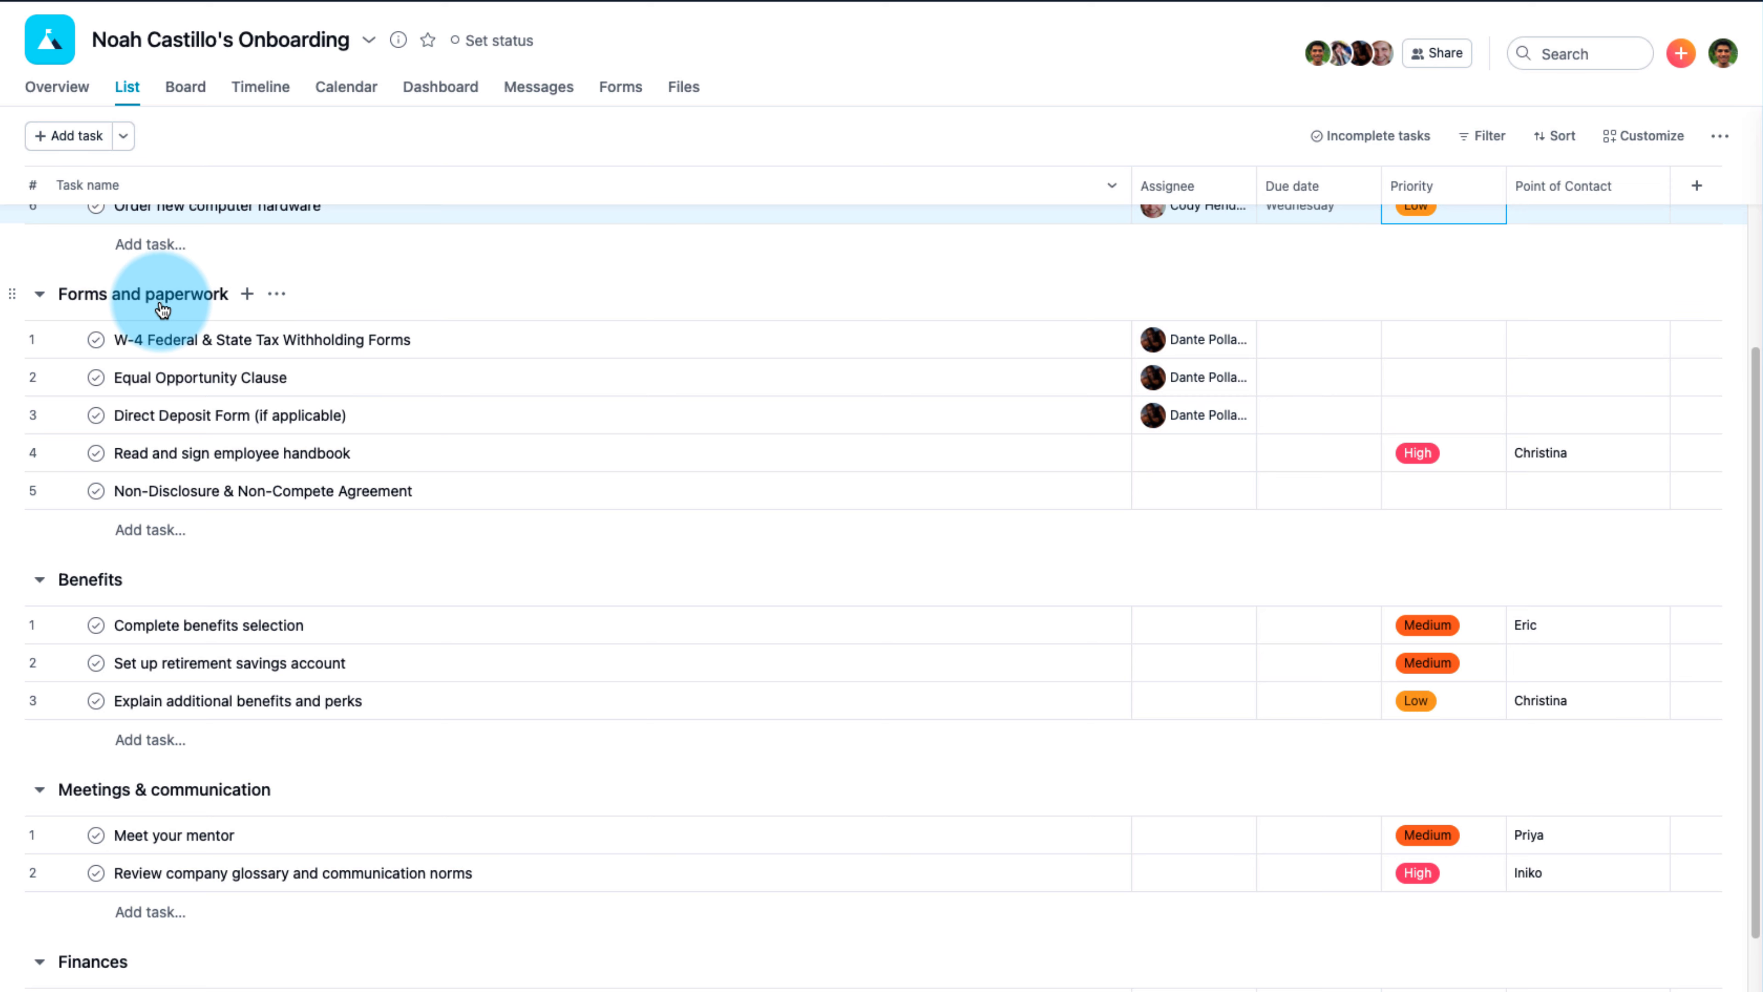
pyautogui.scroll(-5, 138, 848)
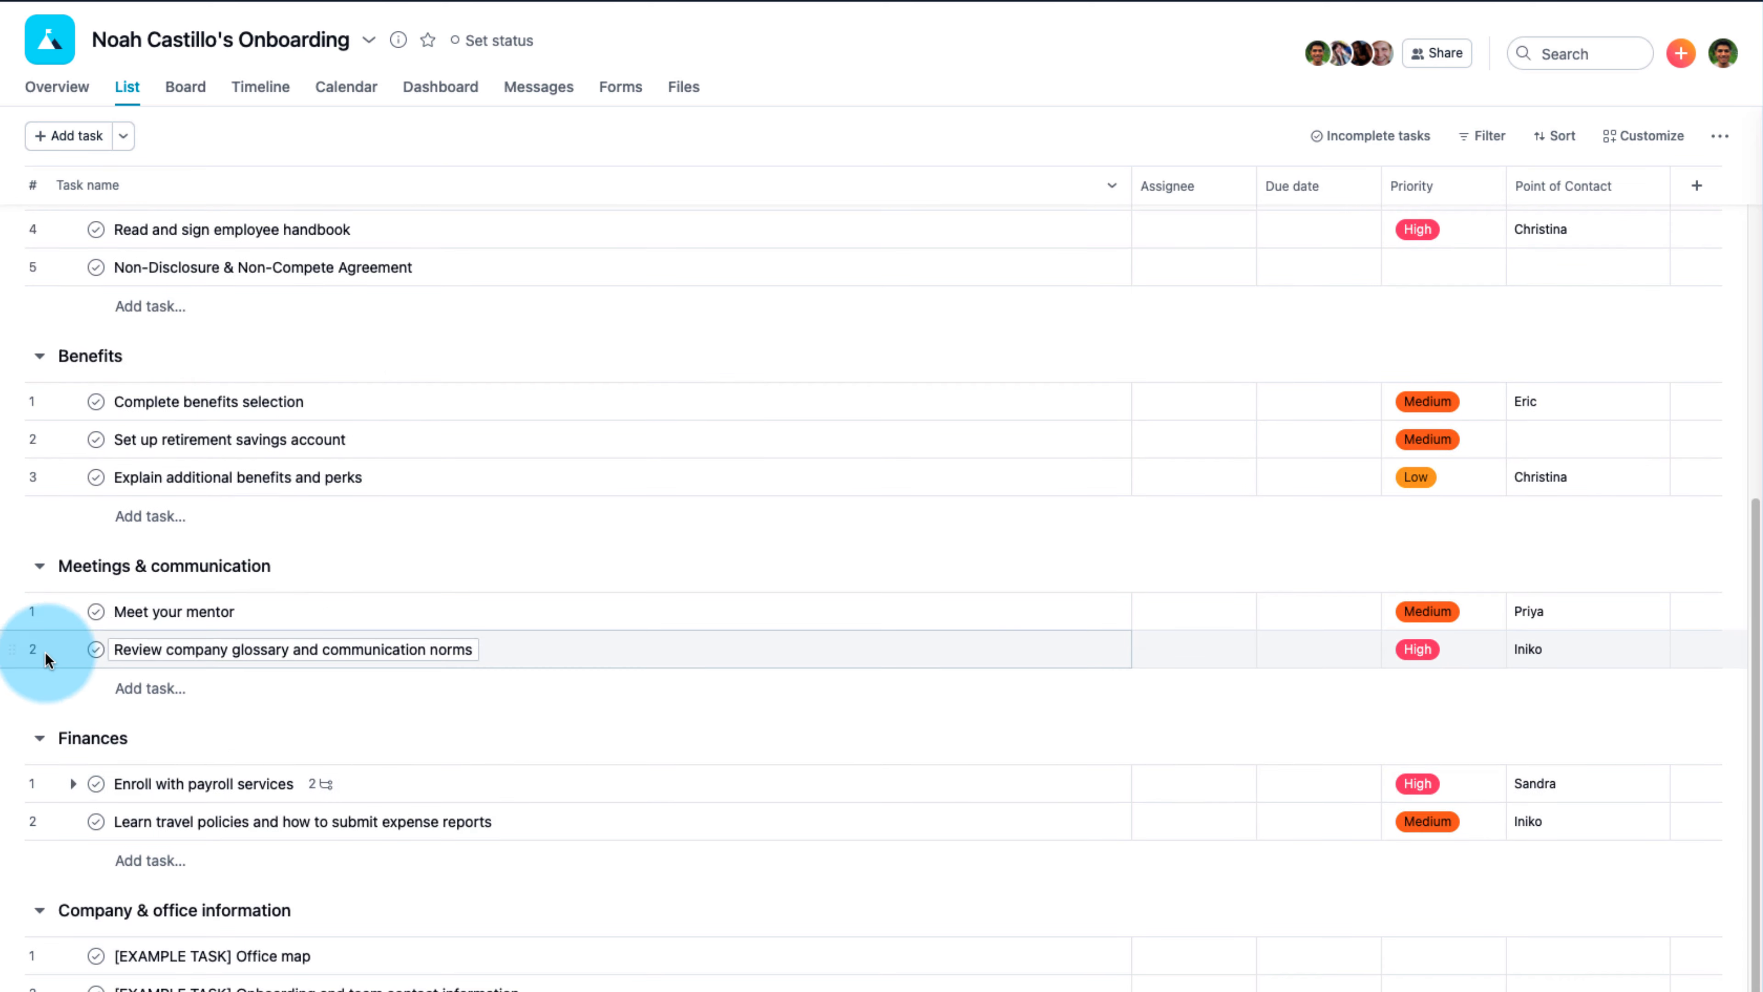
pyautogui.scroll(10, 164, 719)
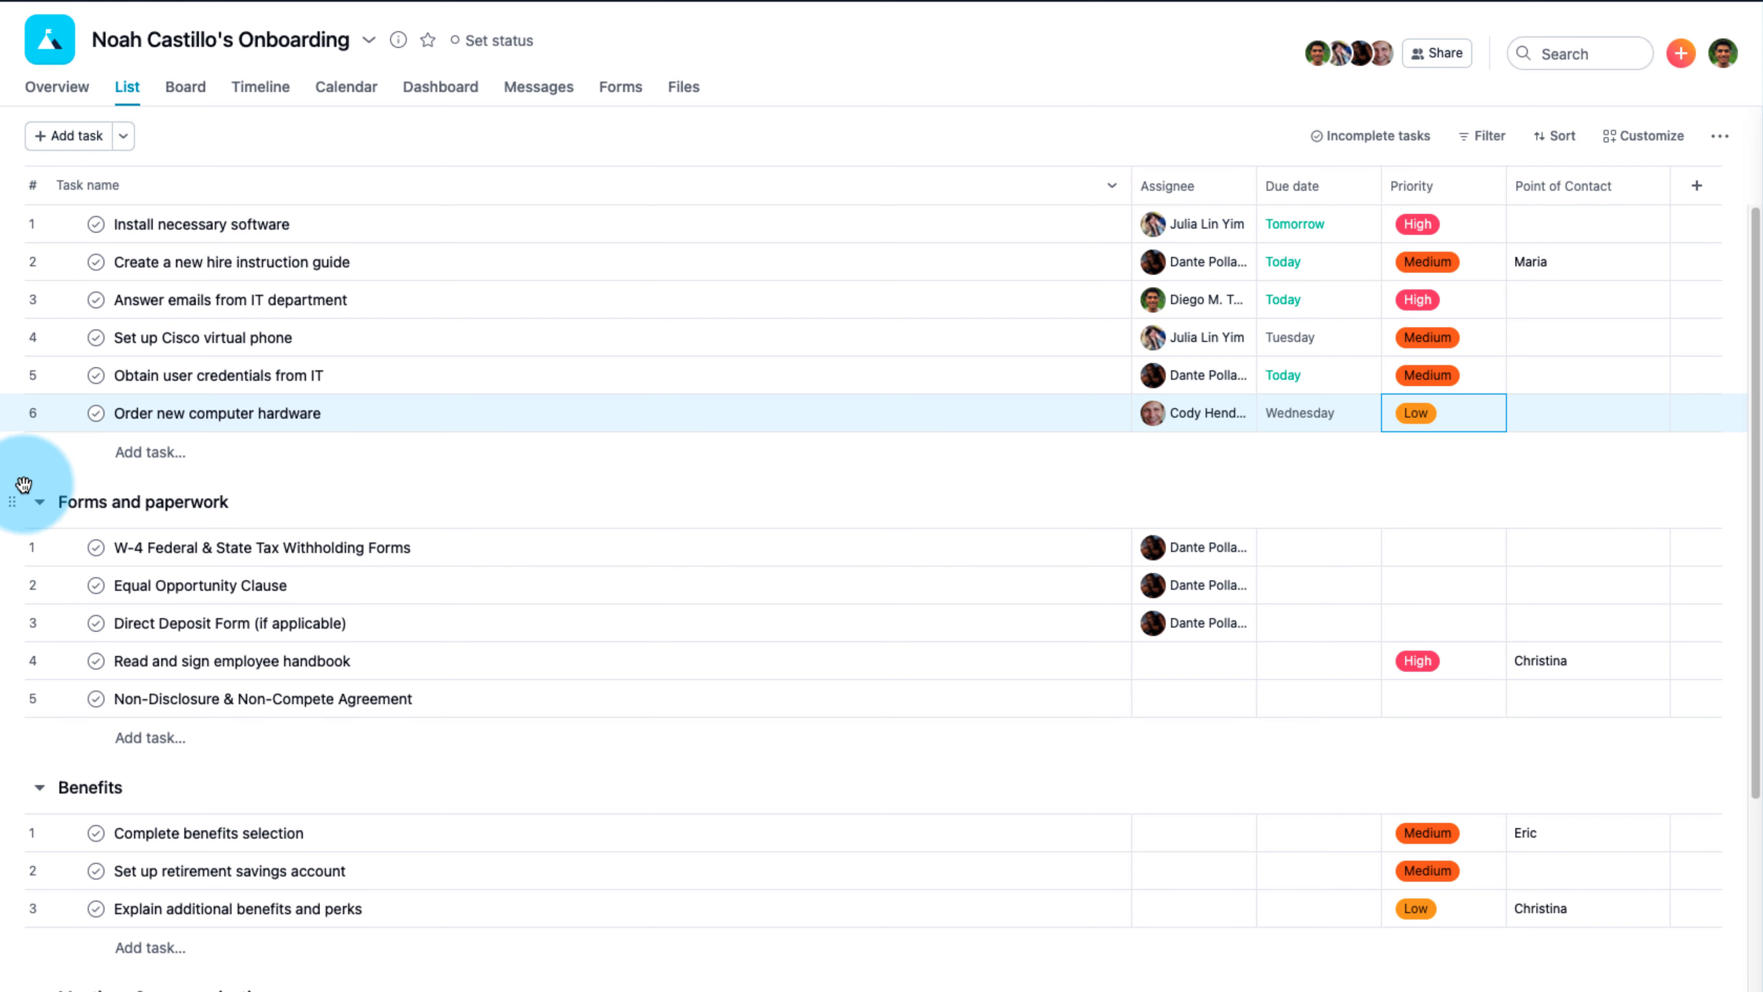
pyautogui.click(40, 504)
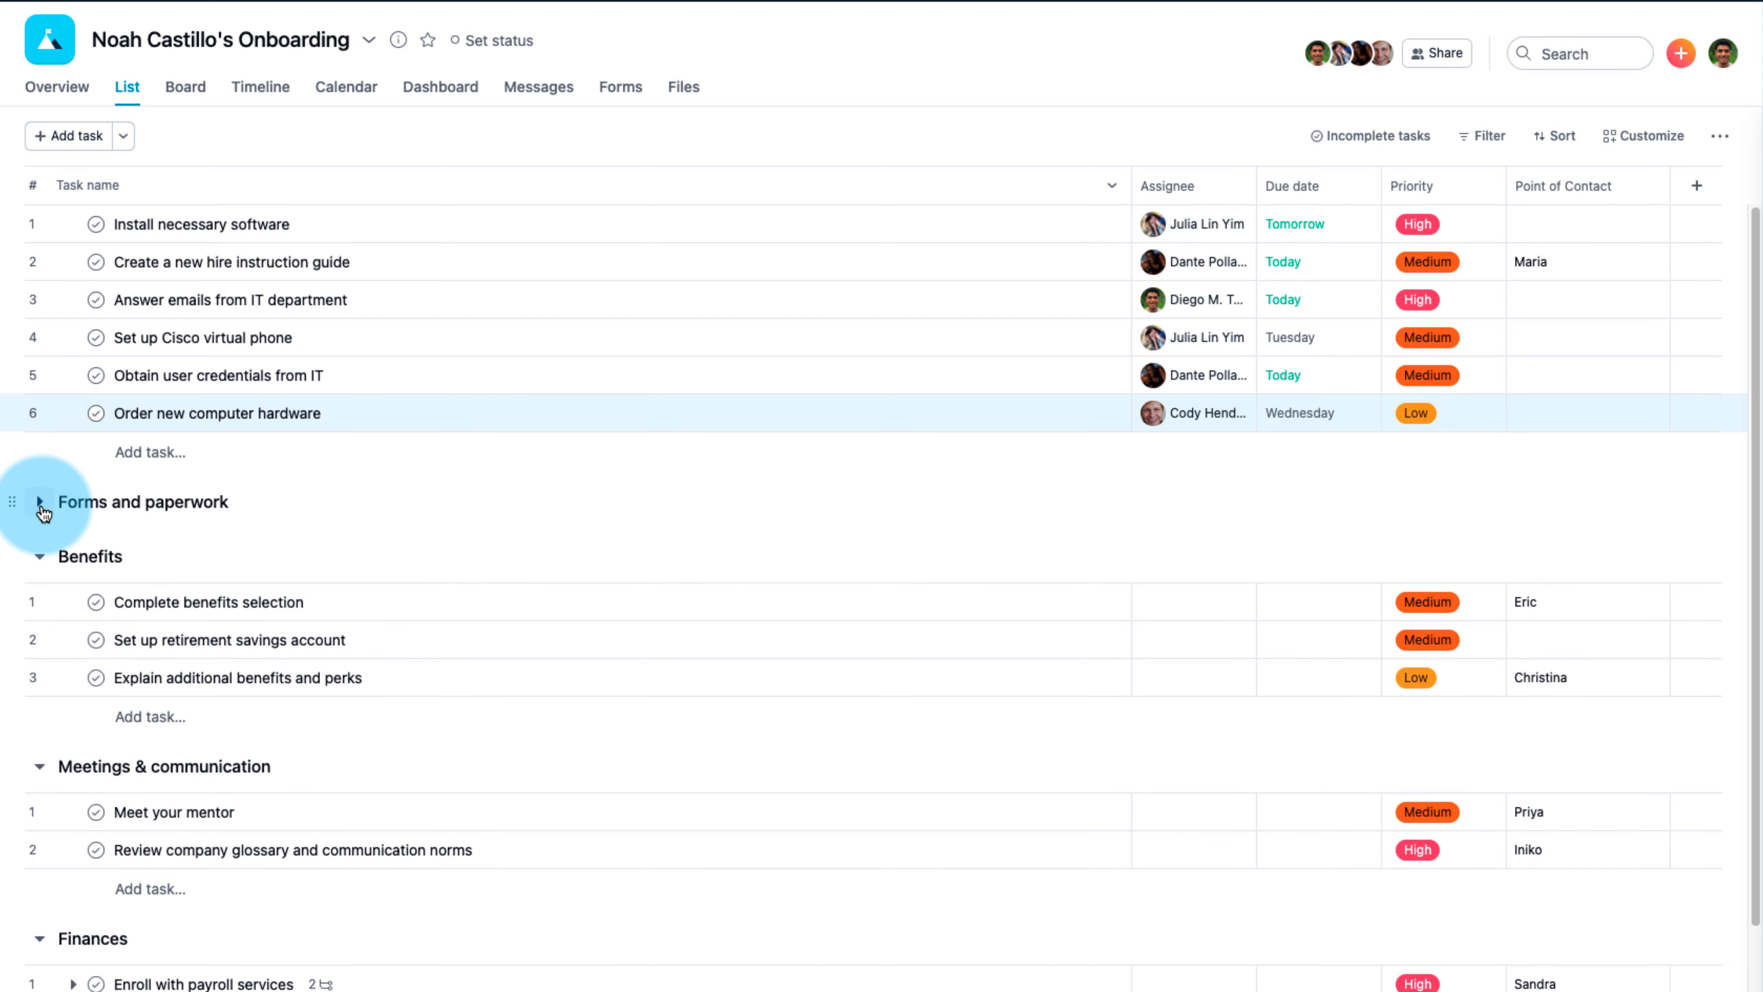
# Step: Collapse the sections from Benefits to Company & office information, and expand Forms and paperwork and Benefits again
pyautogui.click(40, 556)
pyautogui.click(40, 613)
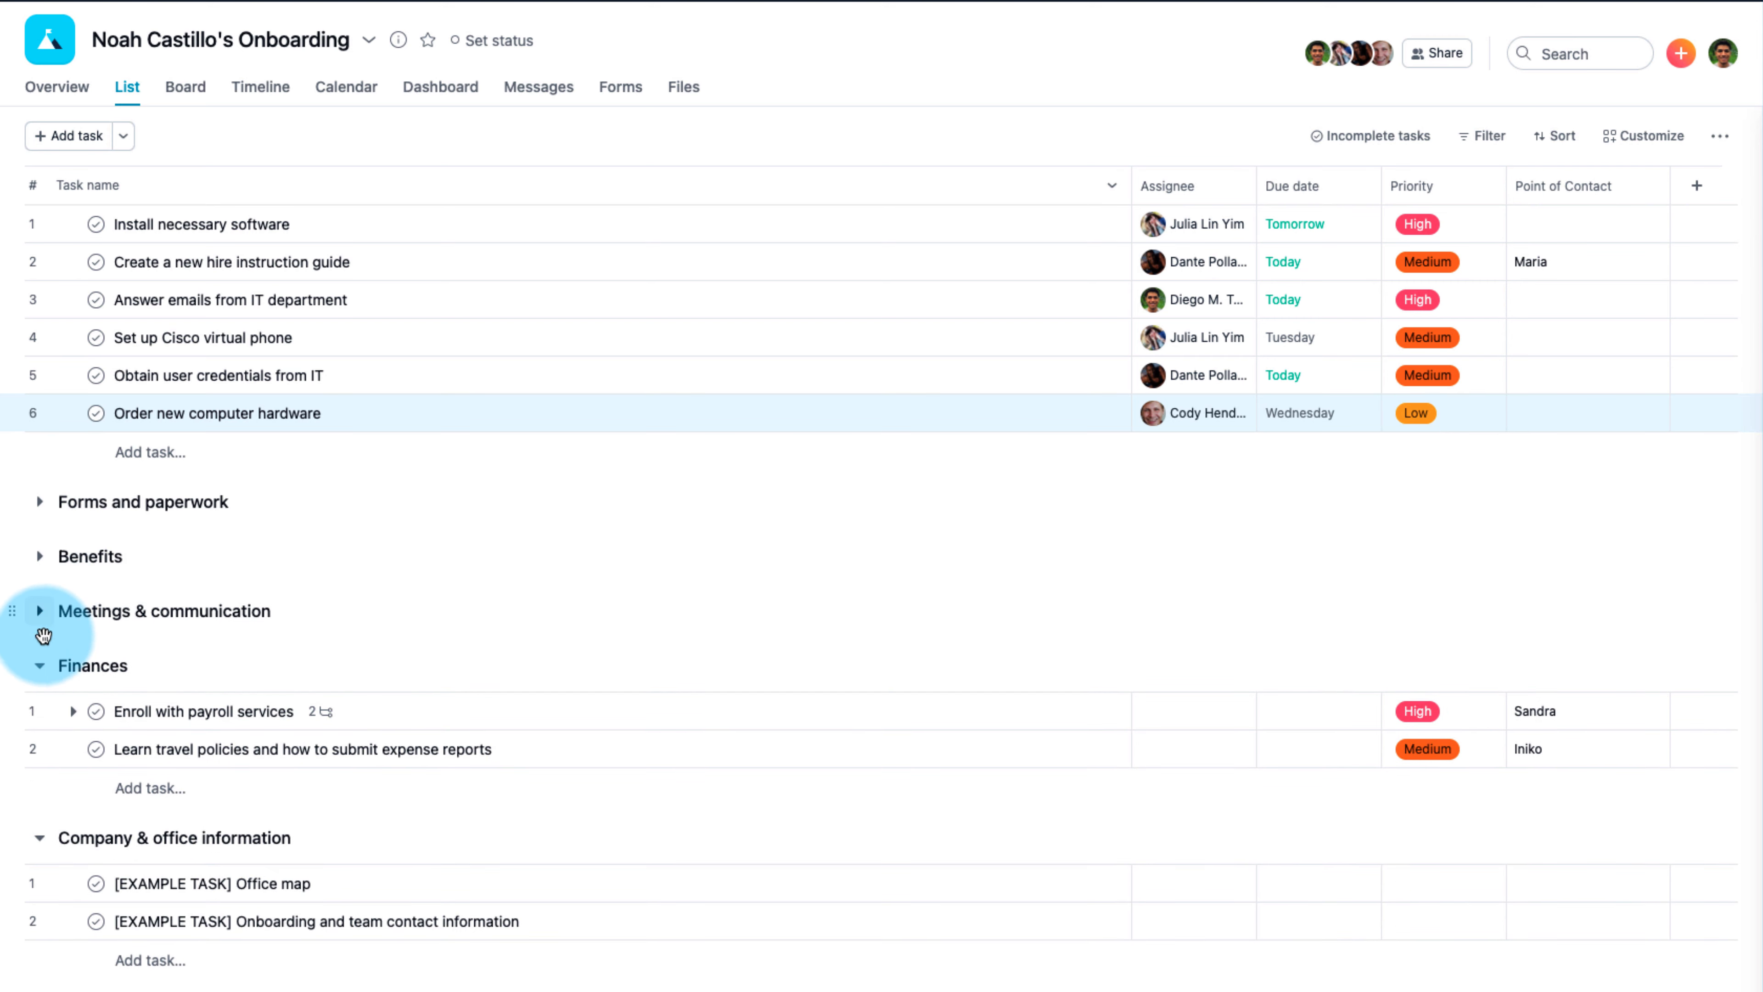
pyautogui.click(40, 666)
pyautogui.click(38, 722)
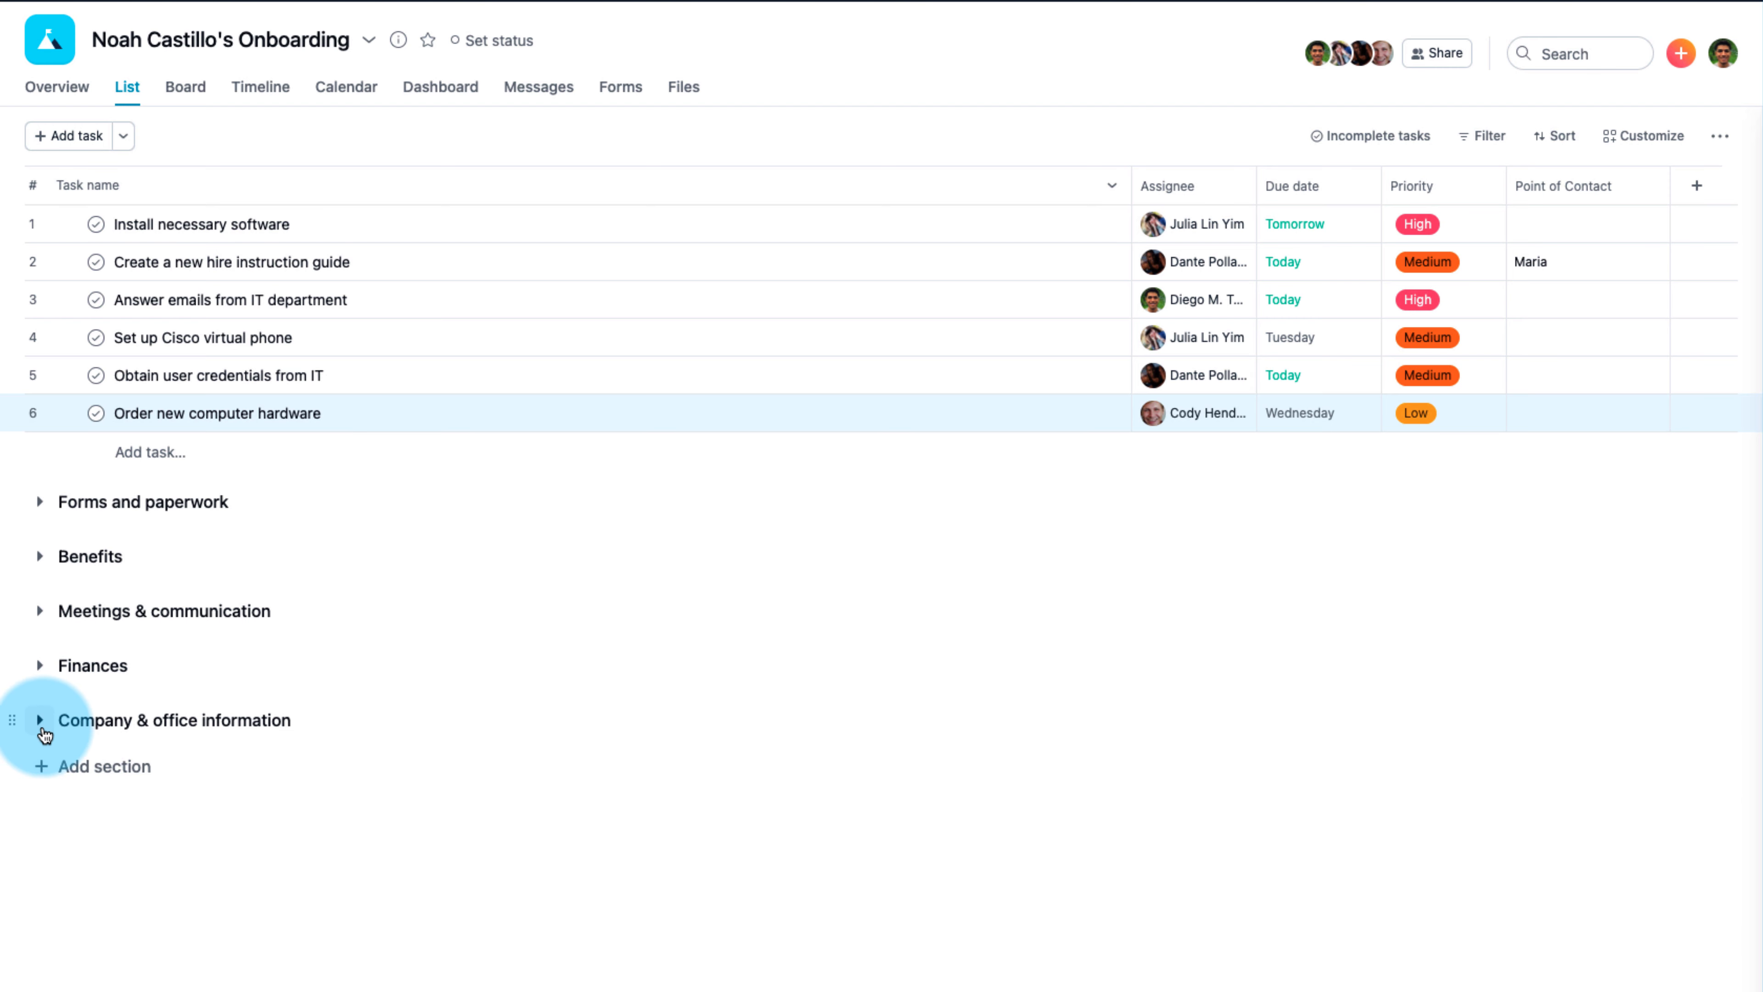
pyautogui.click(38, 505)
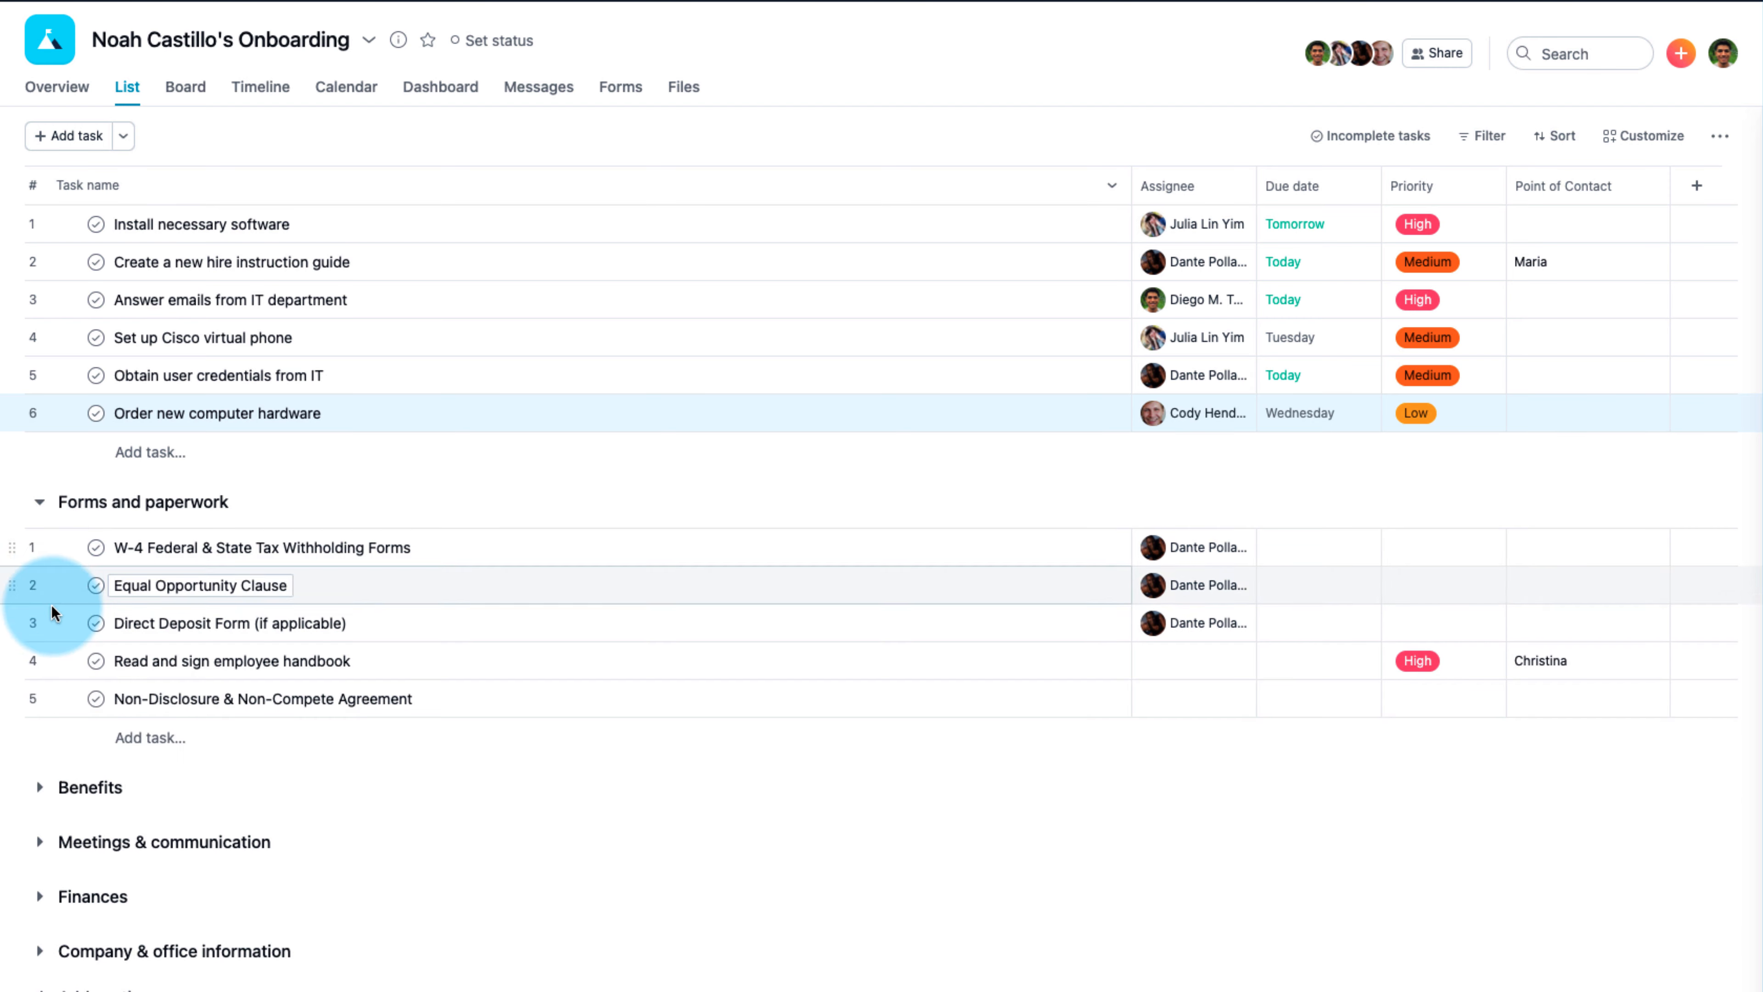
pyautogui.click(40, 787)
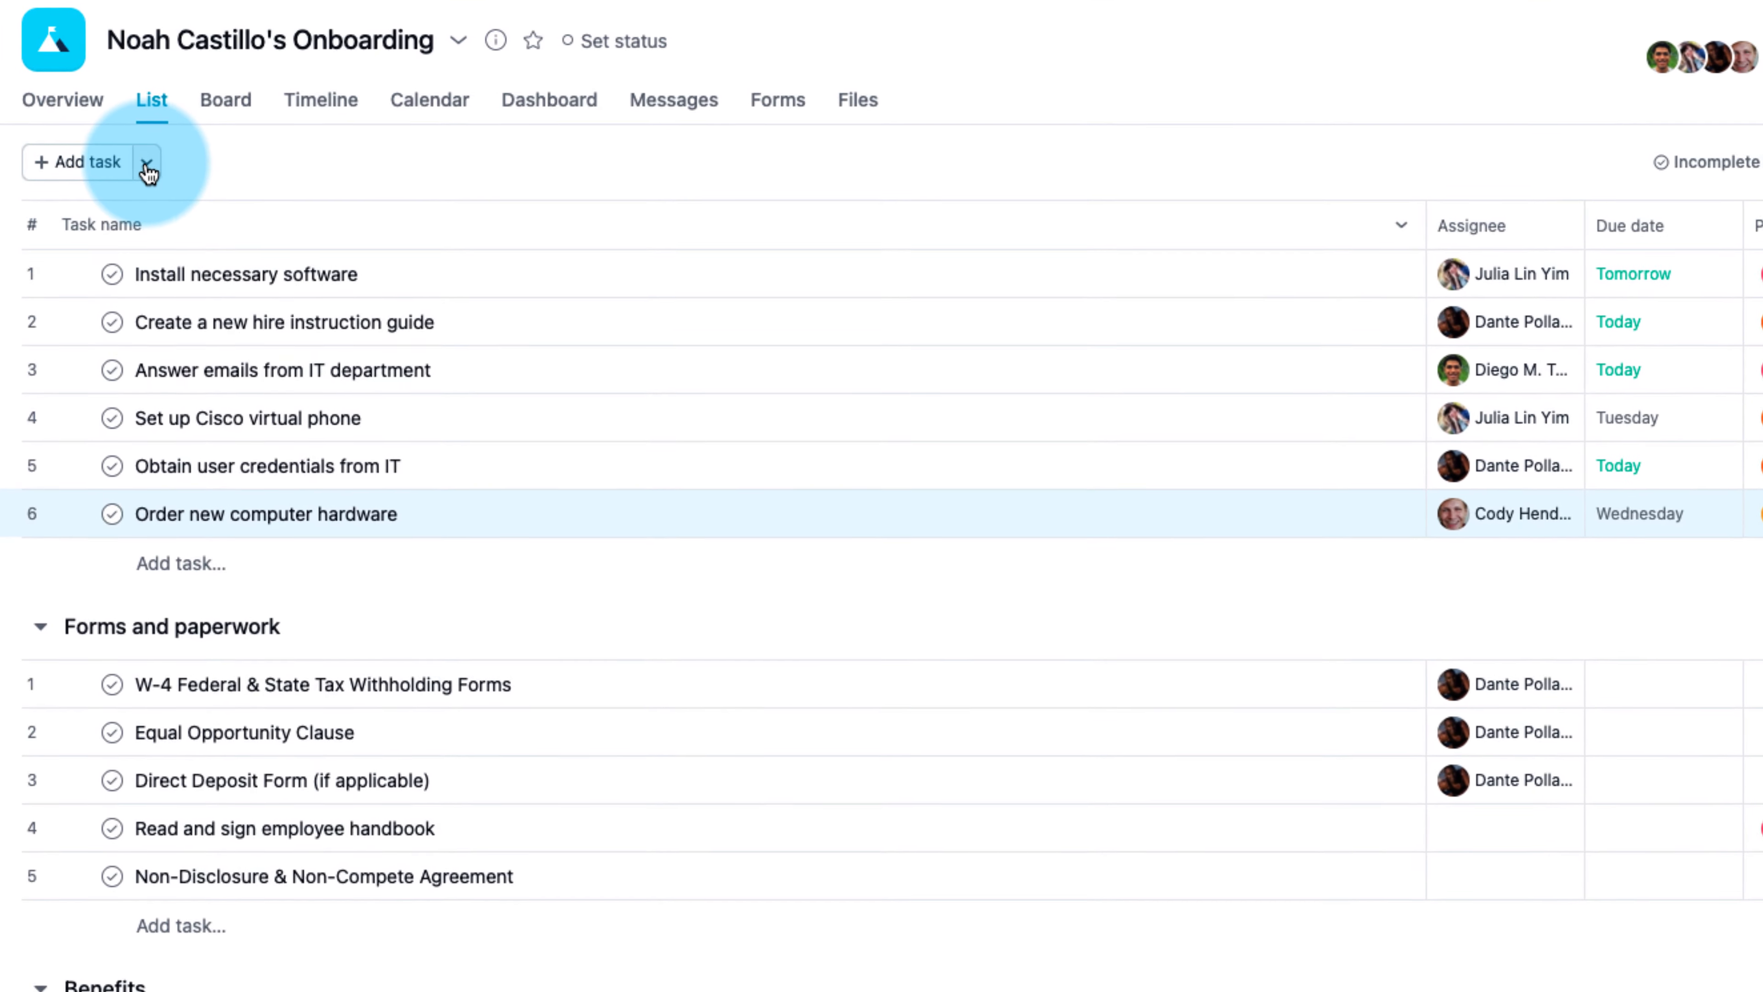
# Step: Add a new section named IT to the onboarding project's task list
pyautogui.click(147, 166)
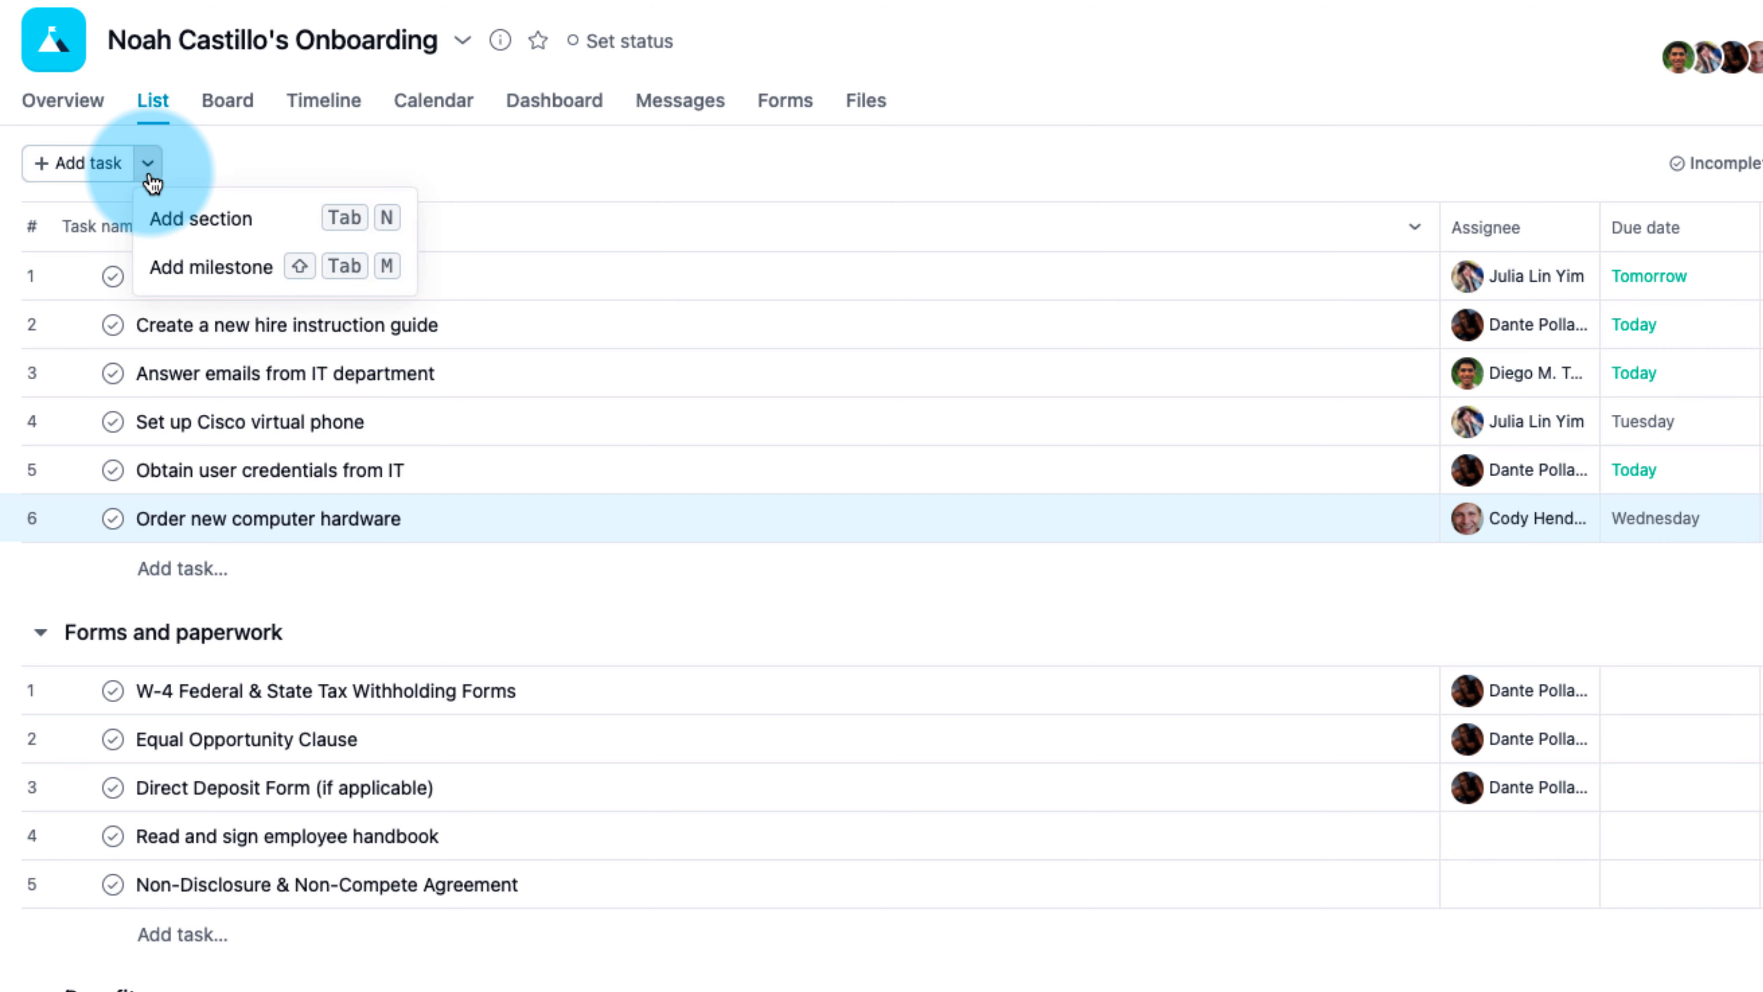
pyautogui.click(174, 219)
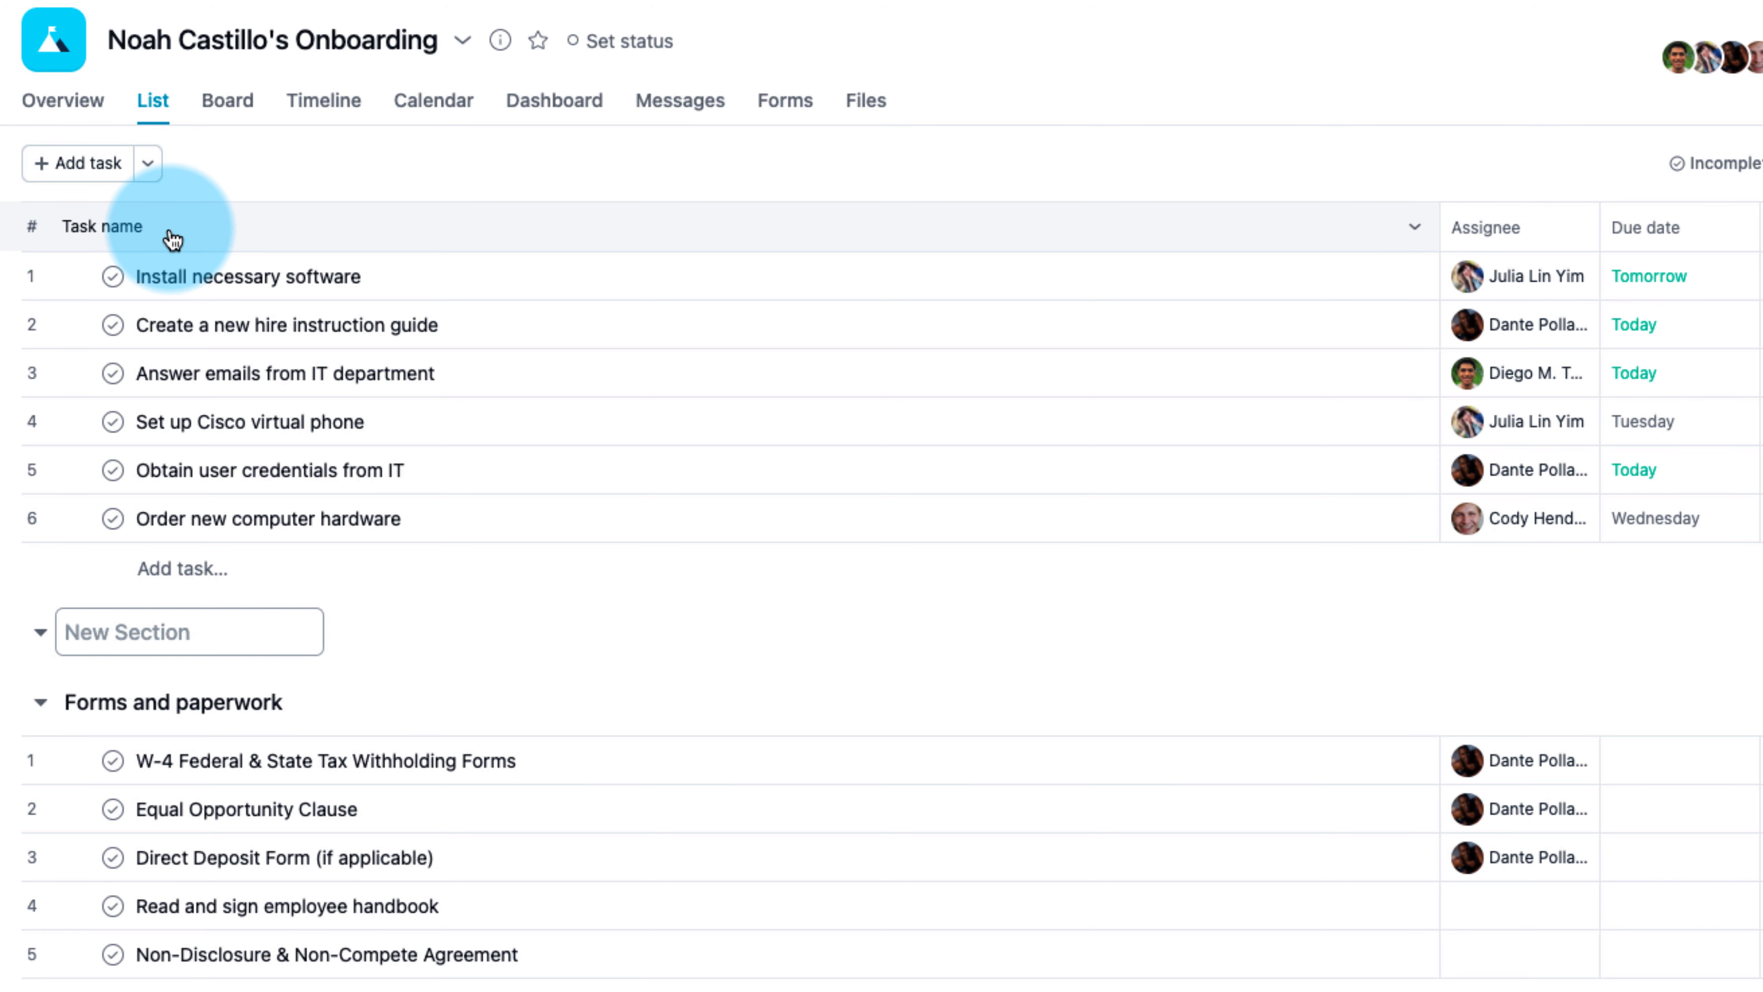
pyautogui.write('IT')
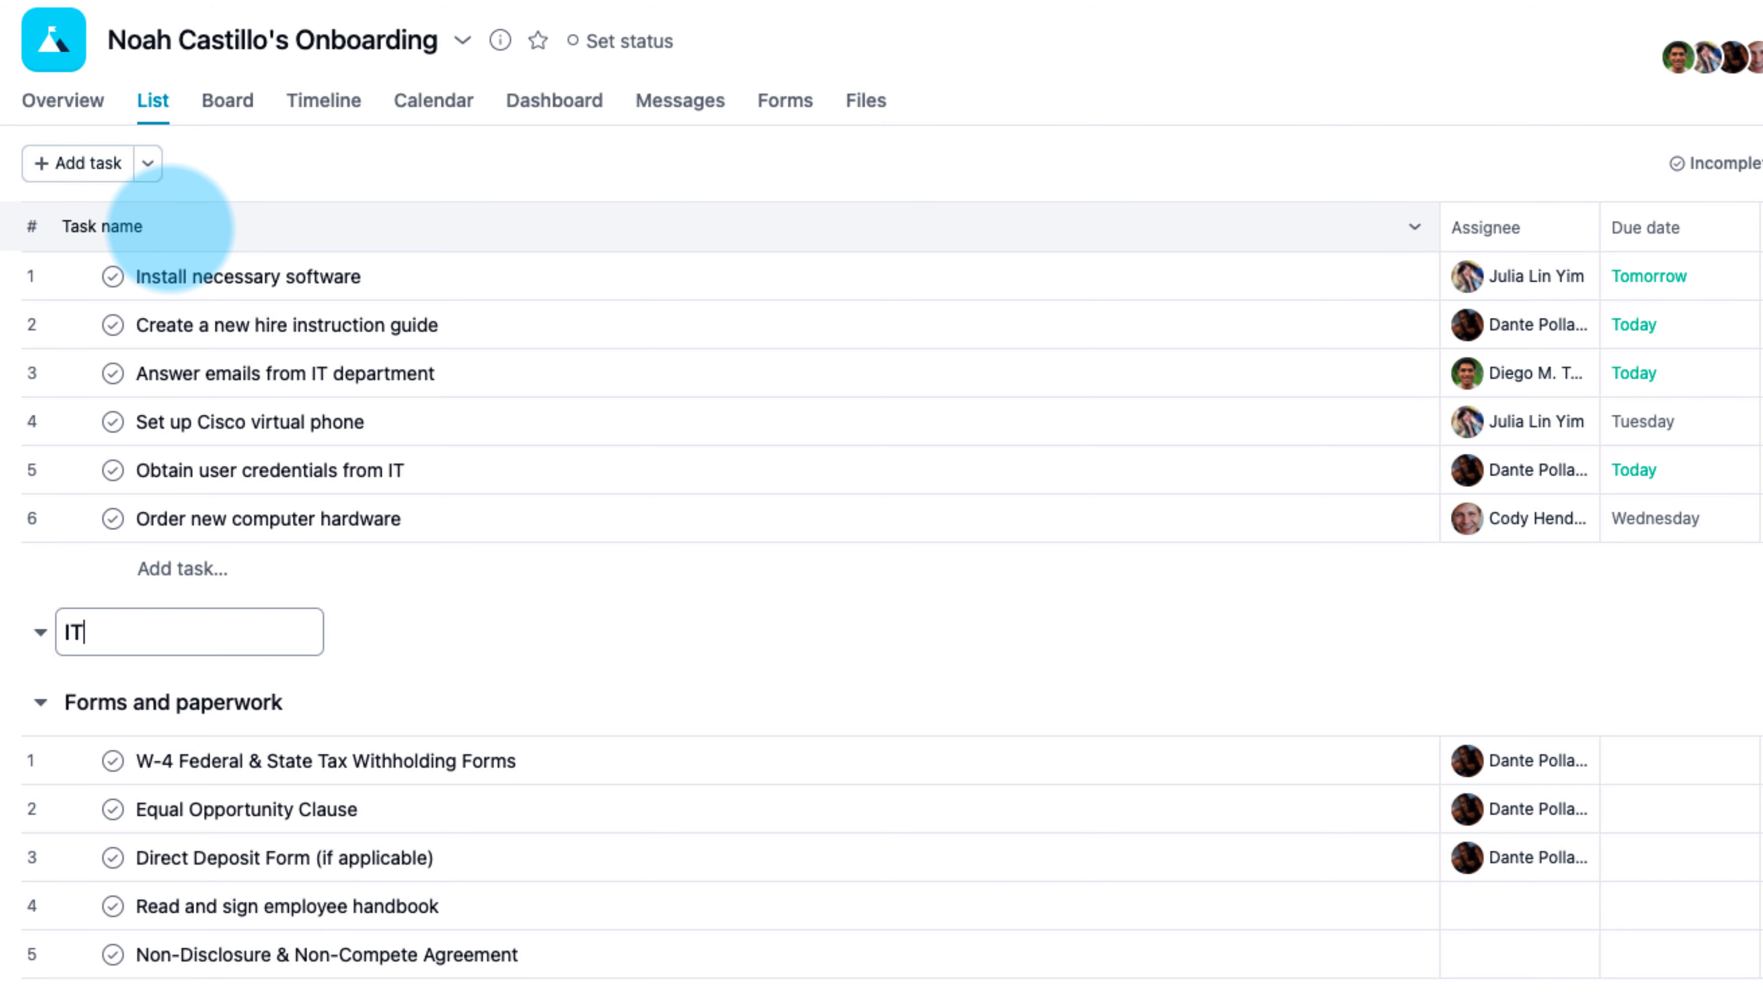
pyautogui.press('Return')
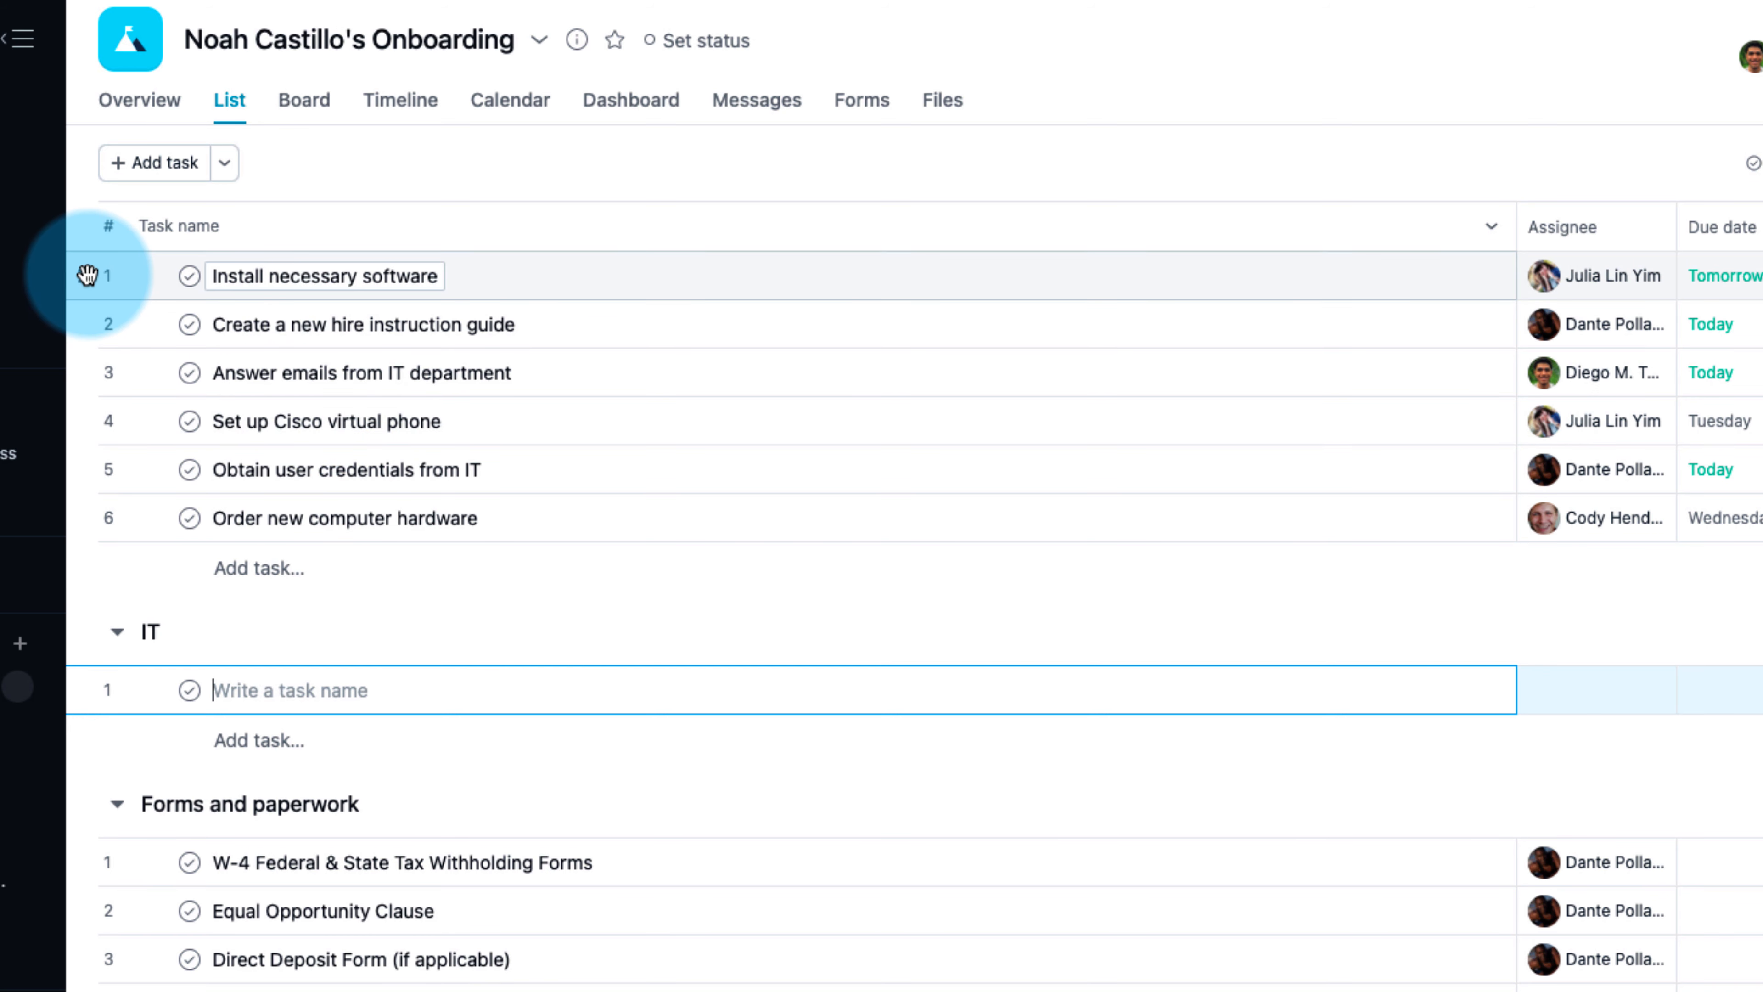
# Step: Move the software installation, Cisco virtual phone, user credentials and computer hardware tasks into the IT section
pyautogui.moveTo(82, 276); pyautogui.dragTo(152, 642)
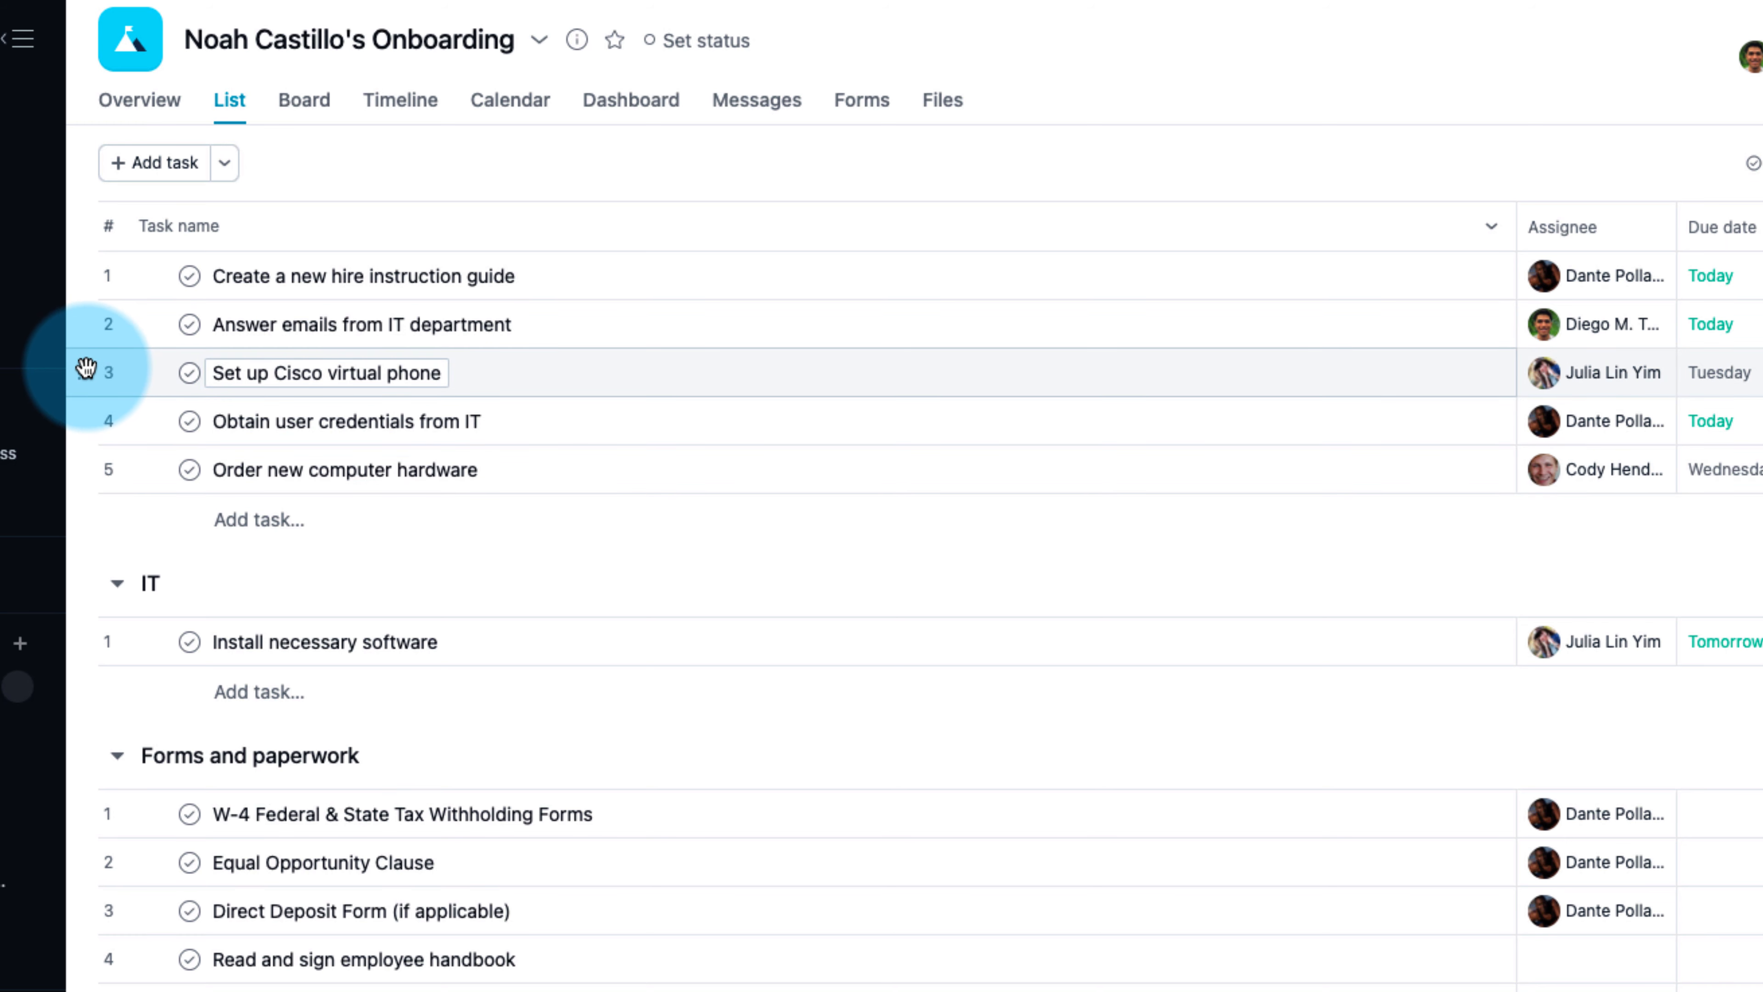
pyautogui.moveTo(85, 368); pyautogui.dragTo(125, 603)
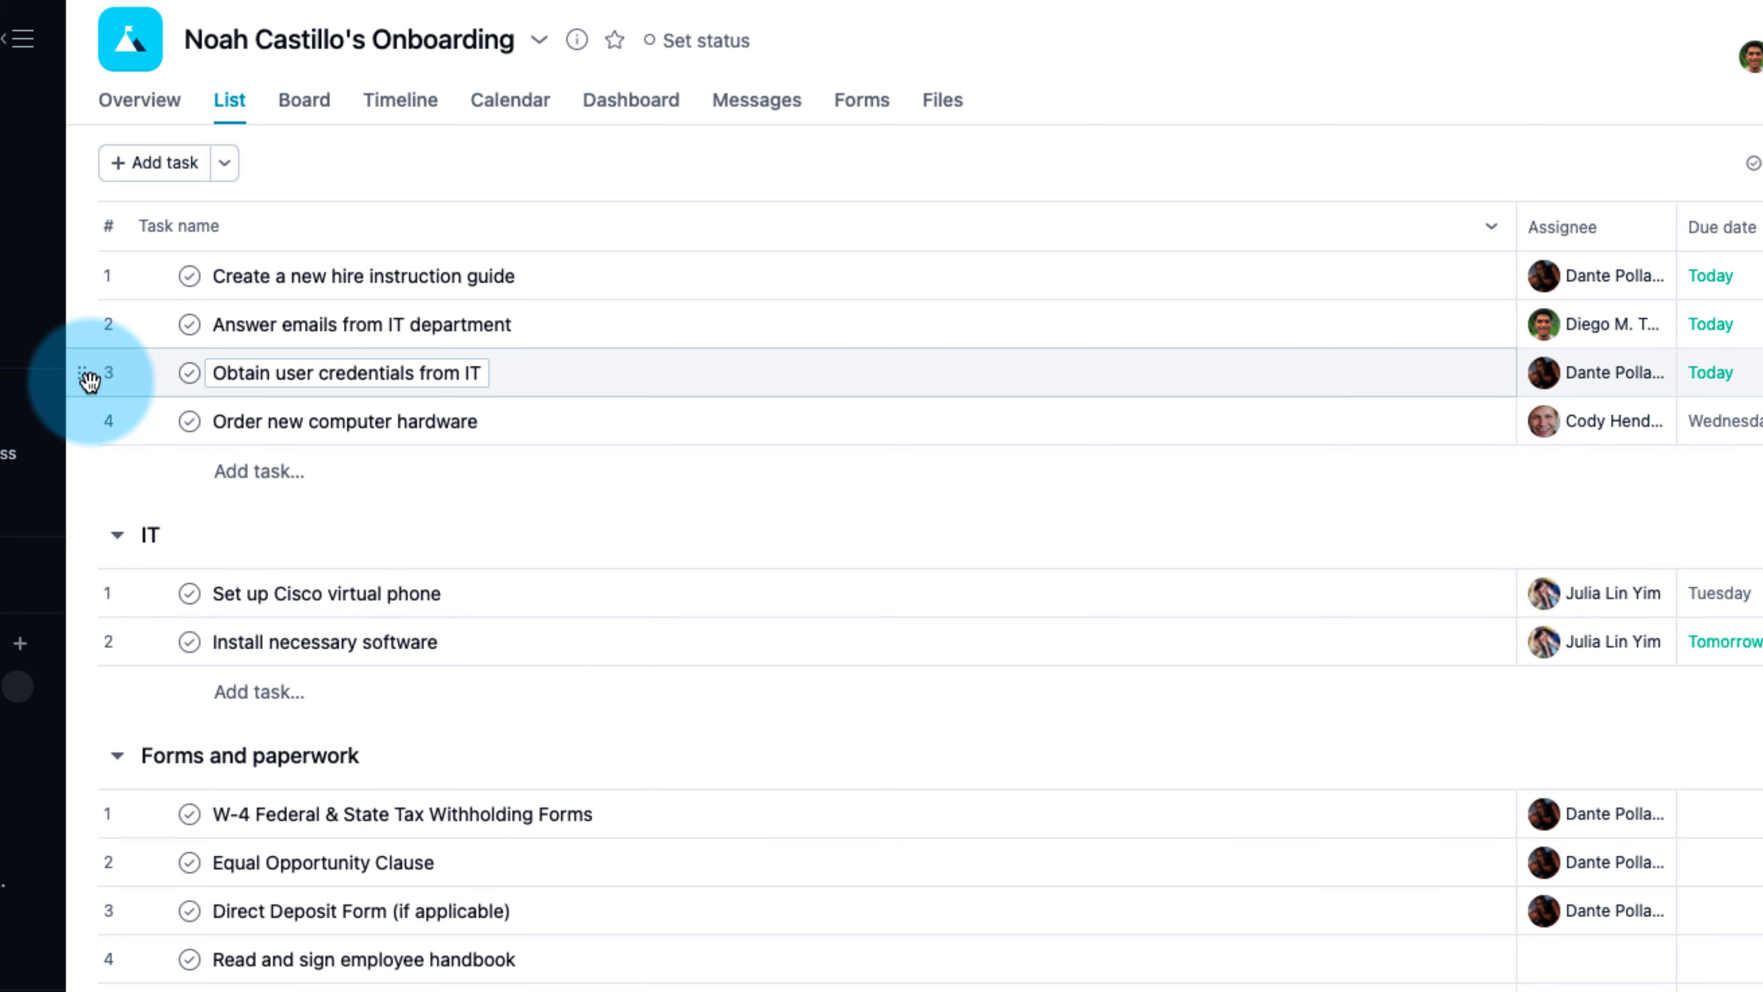
pyautogui.moveTo(89, 379); pyautogui.dragTo(146, 659)
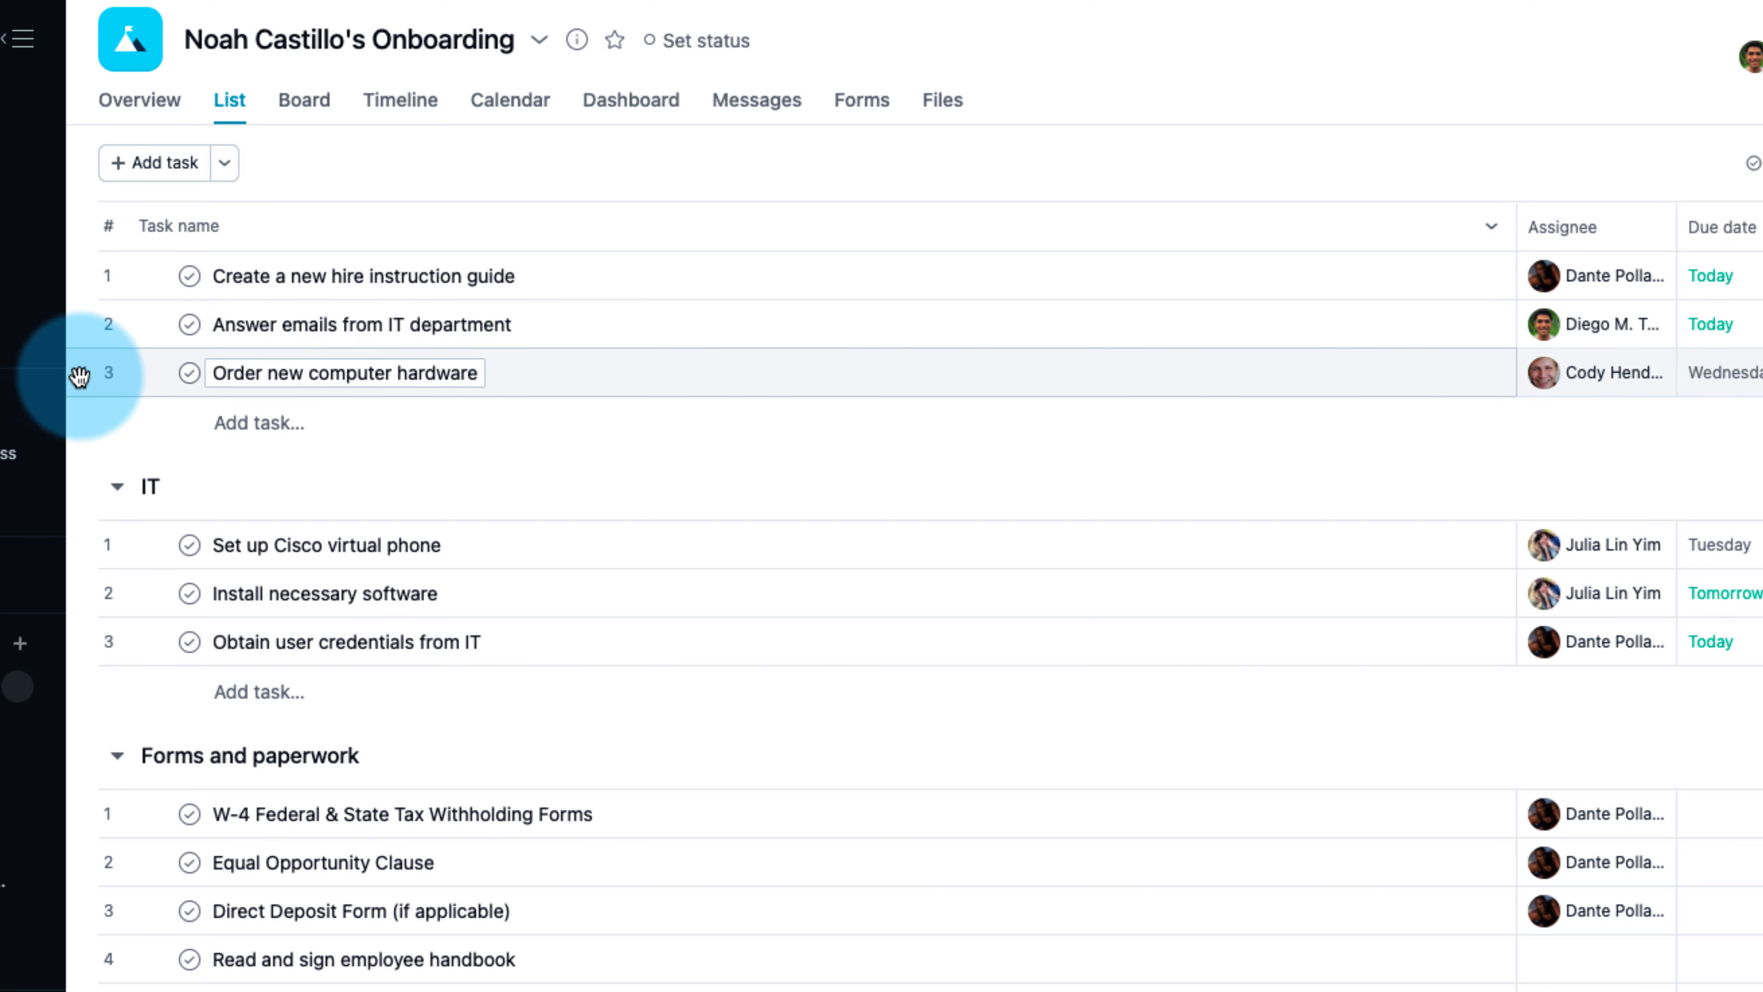
pyautogui.moveTo(80, 376); pyautogui.dragTo(160, 587)
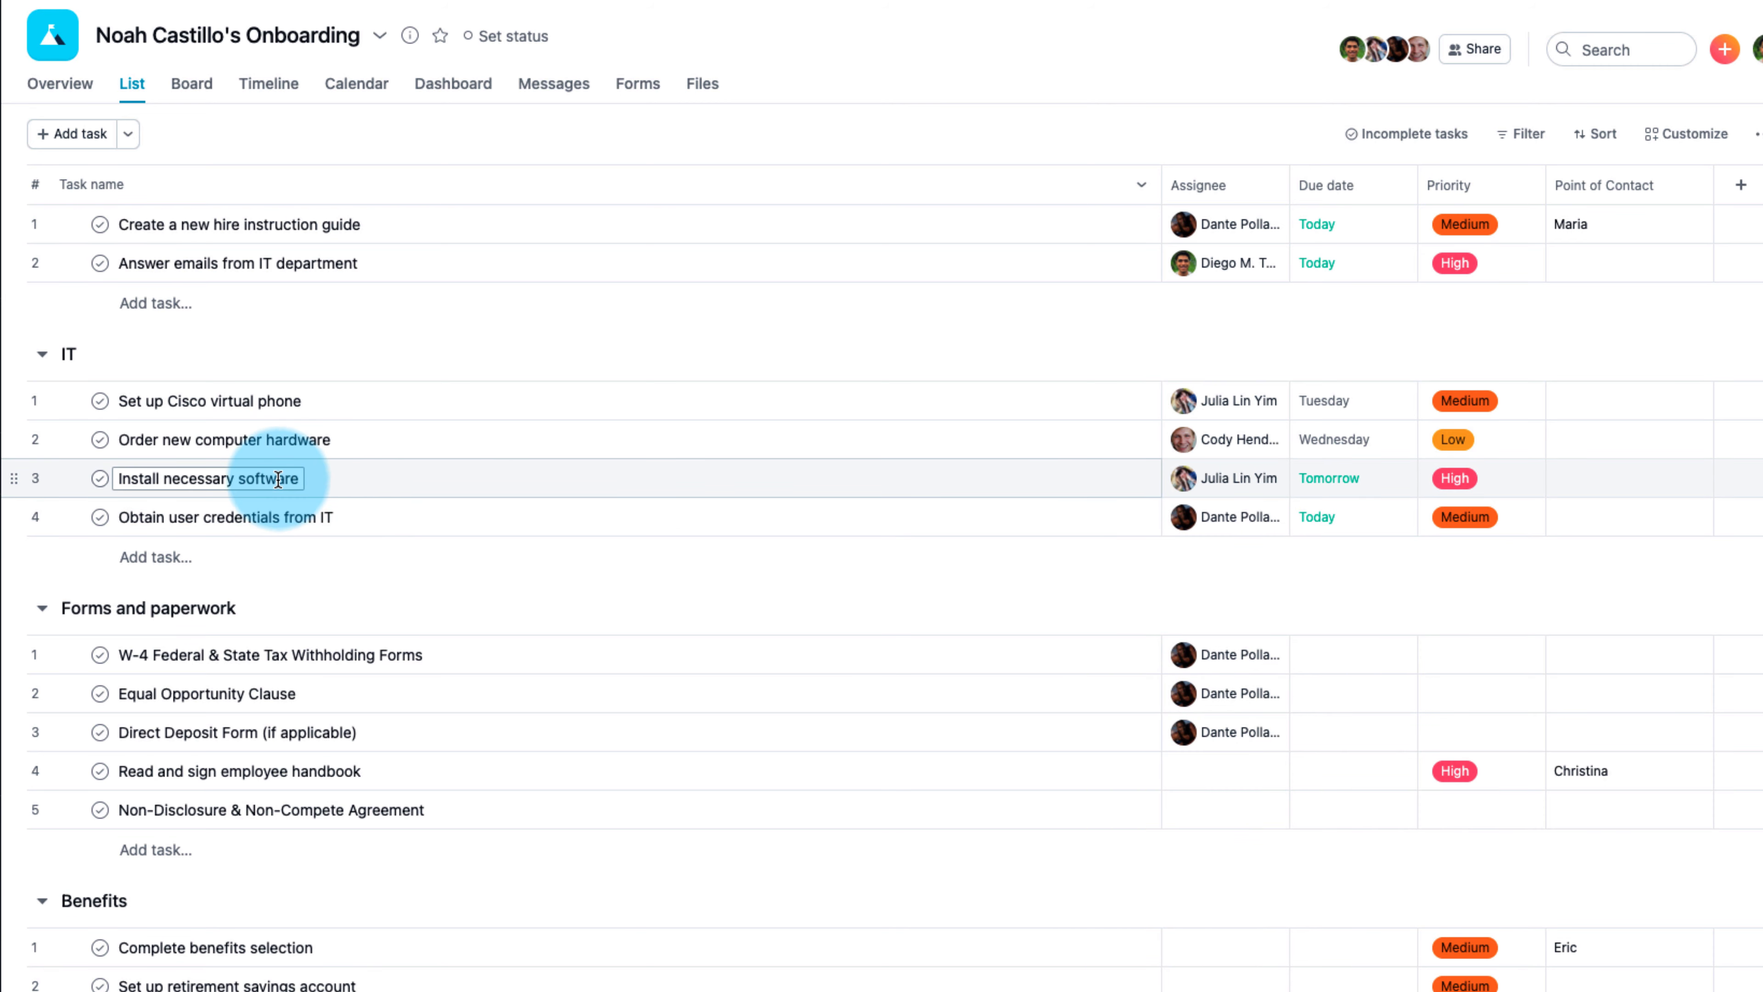
# Step: Open the details of the Install necessary software task and add the subtasks Microsoft Office and Learning Management System
pyautogui.click(678, 486)
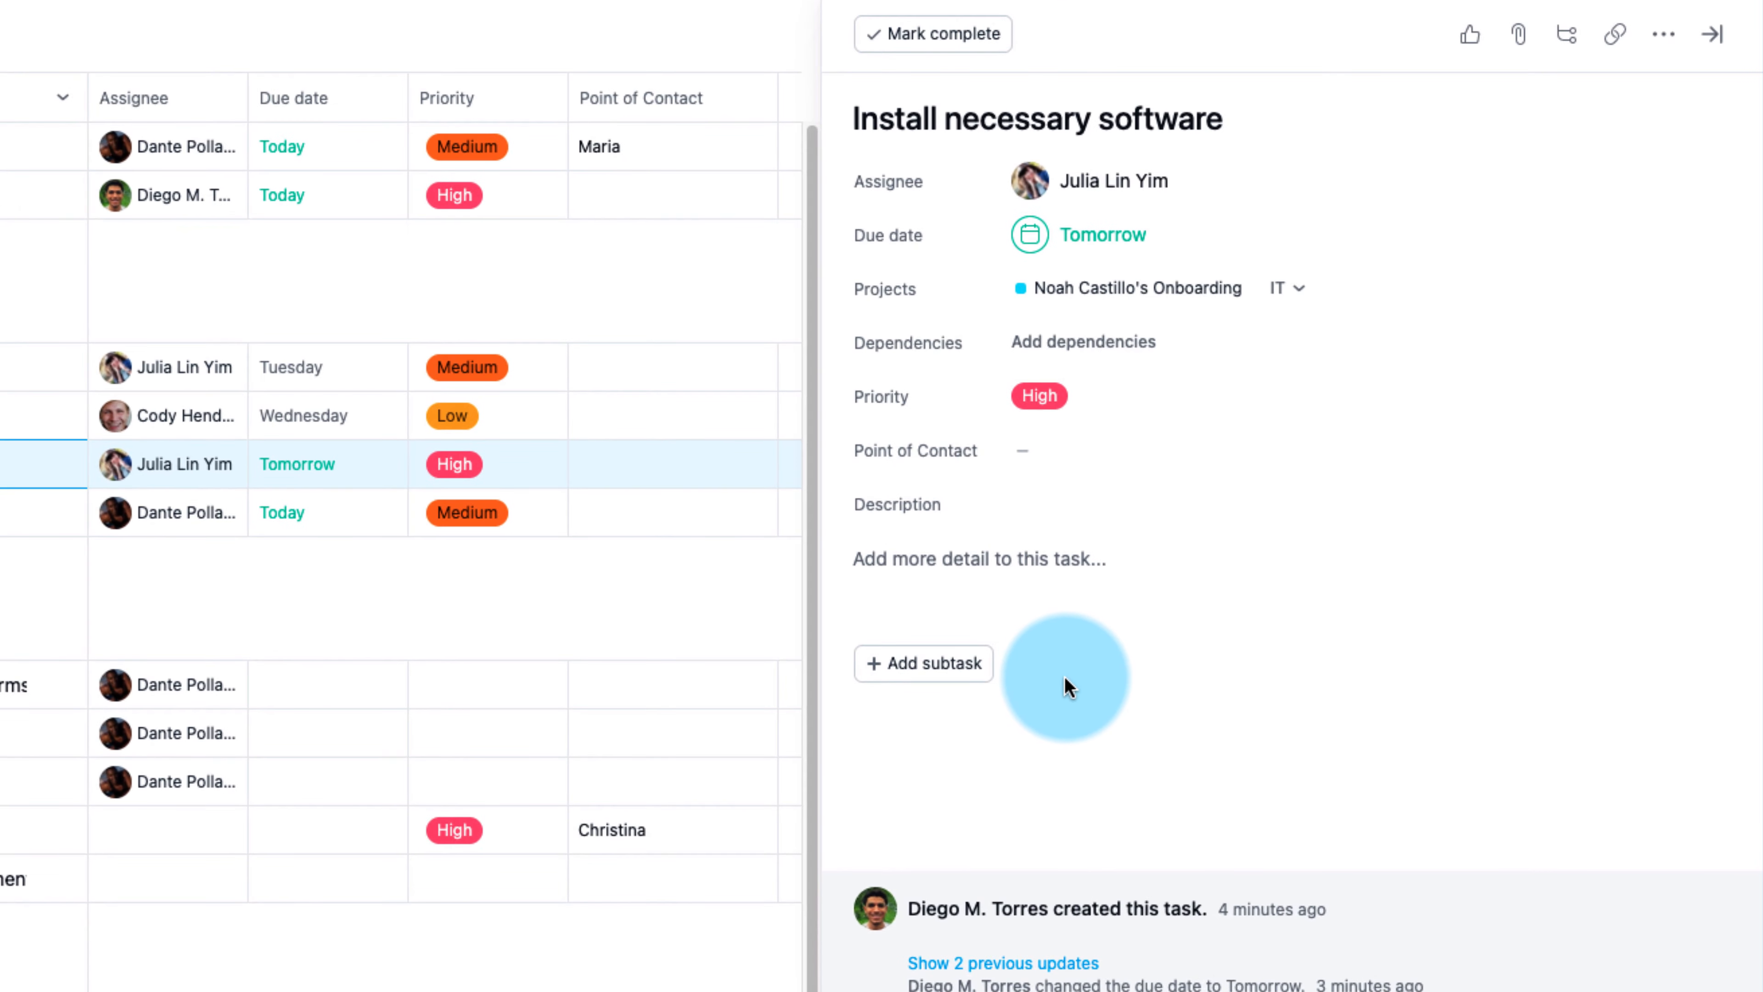
pyautogui.click(950, 667)
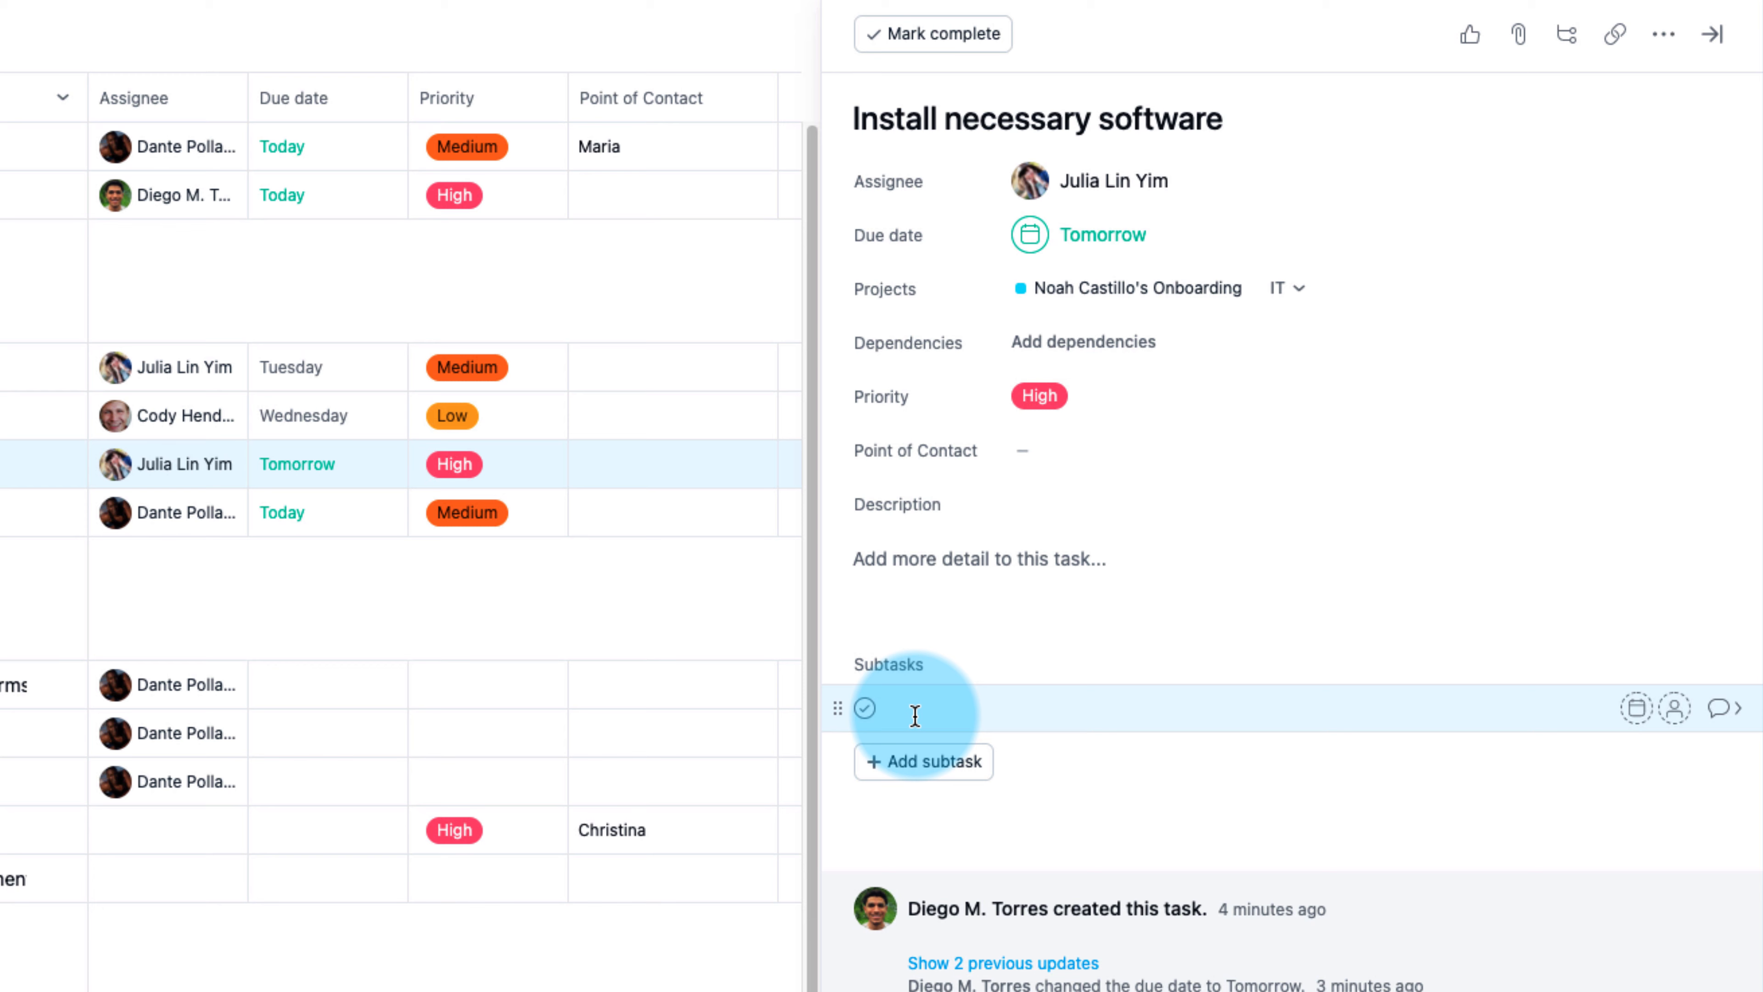
pyautogui.write('osoft Office')
pyautogui.press('Return')
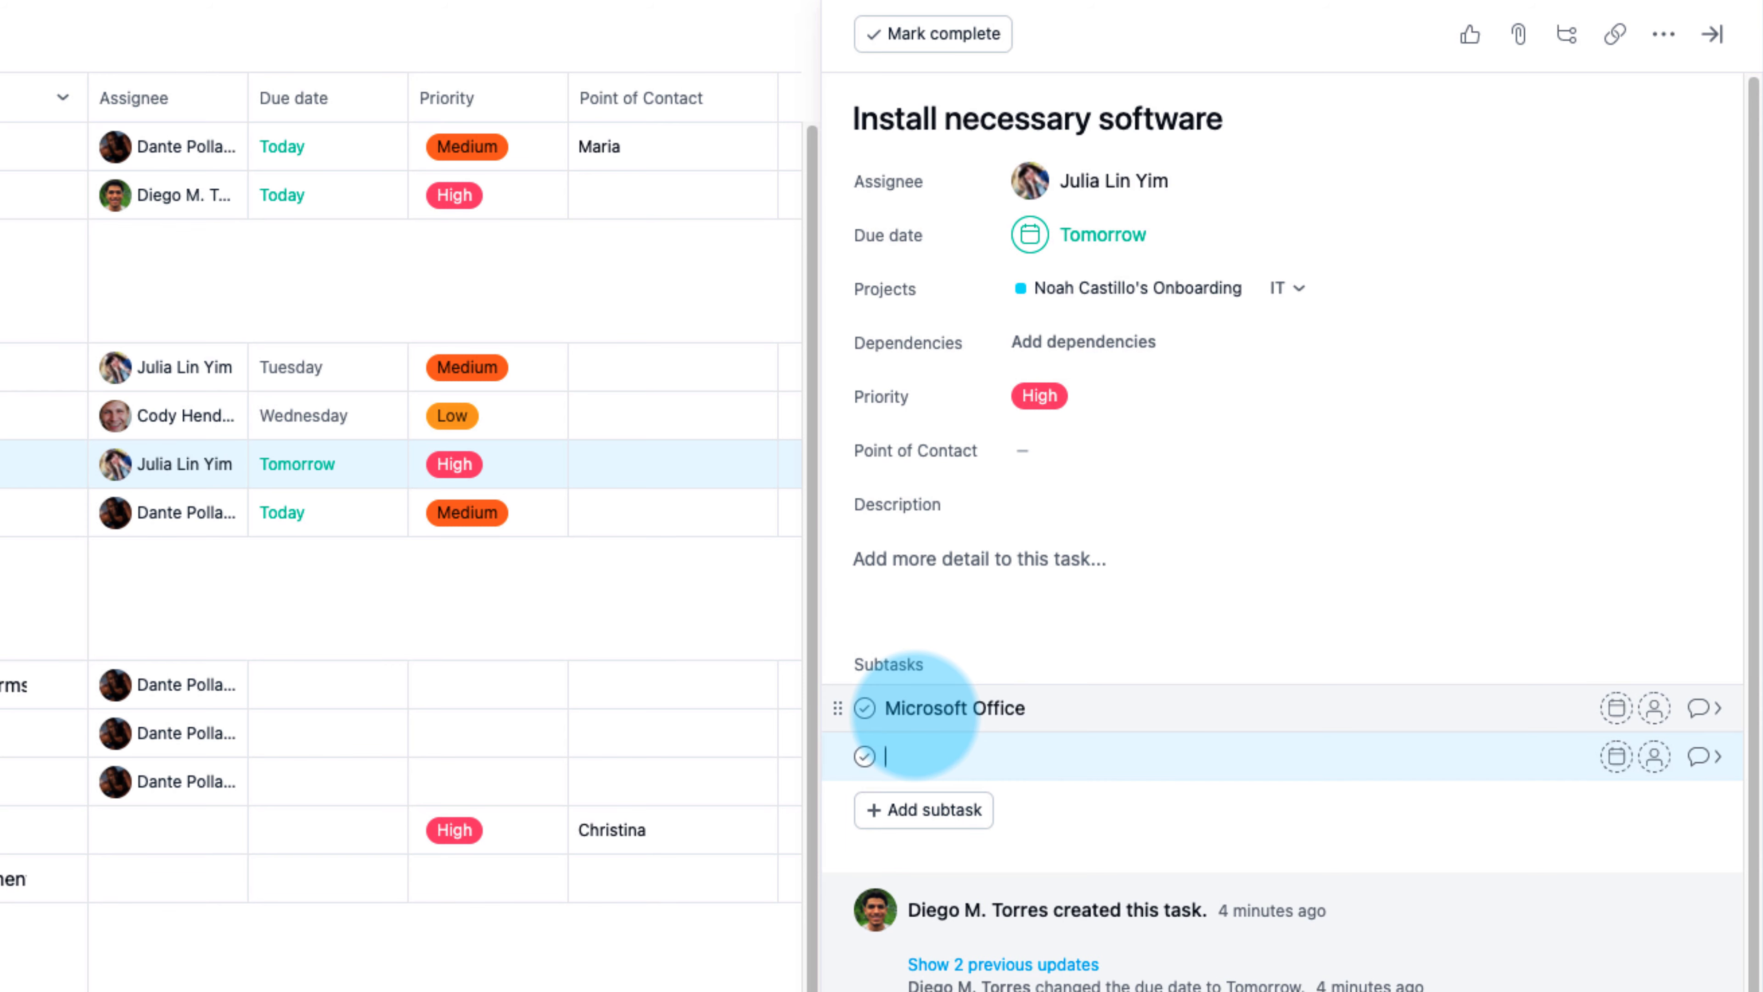
pyautogui.write('Learning Management St')
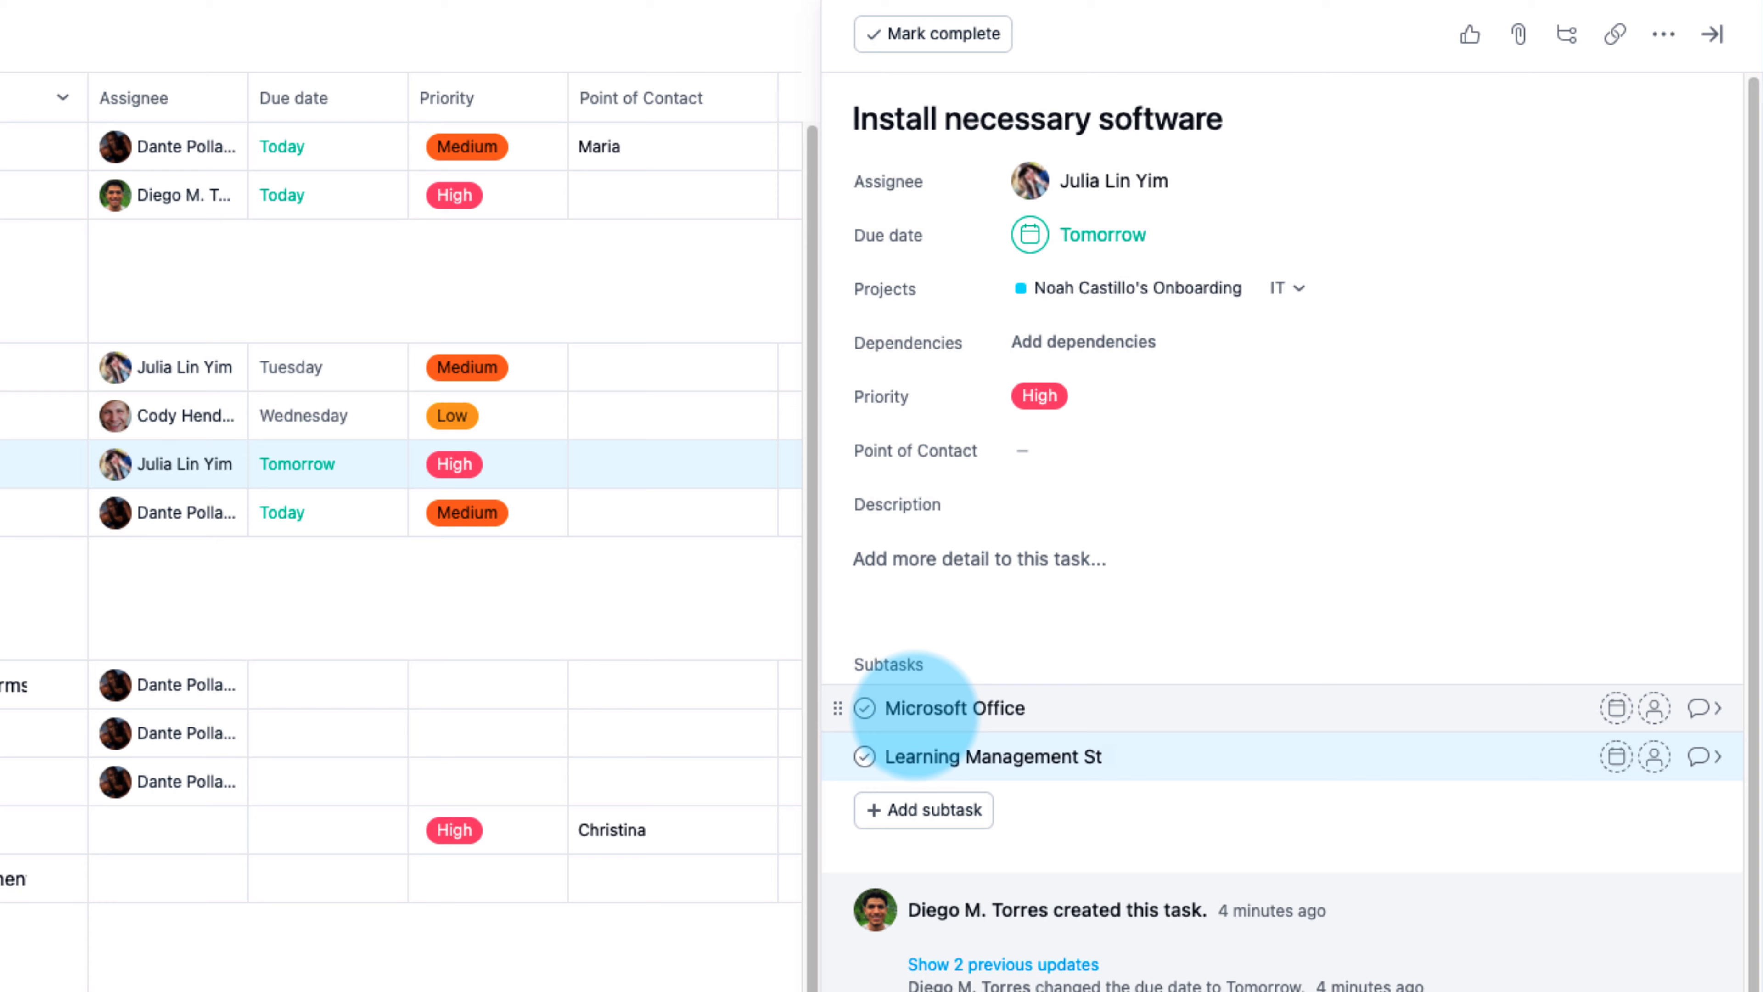
pyautogui.press('BackSpace')
pyautogui.write('ystem')
pyautogui.press('Return')
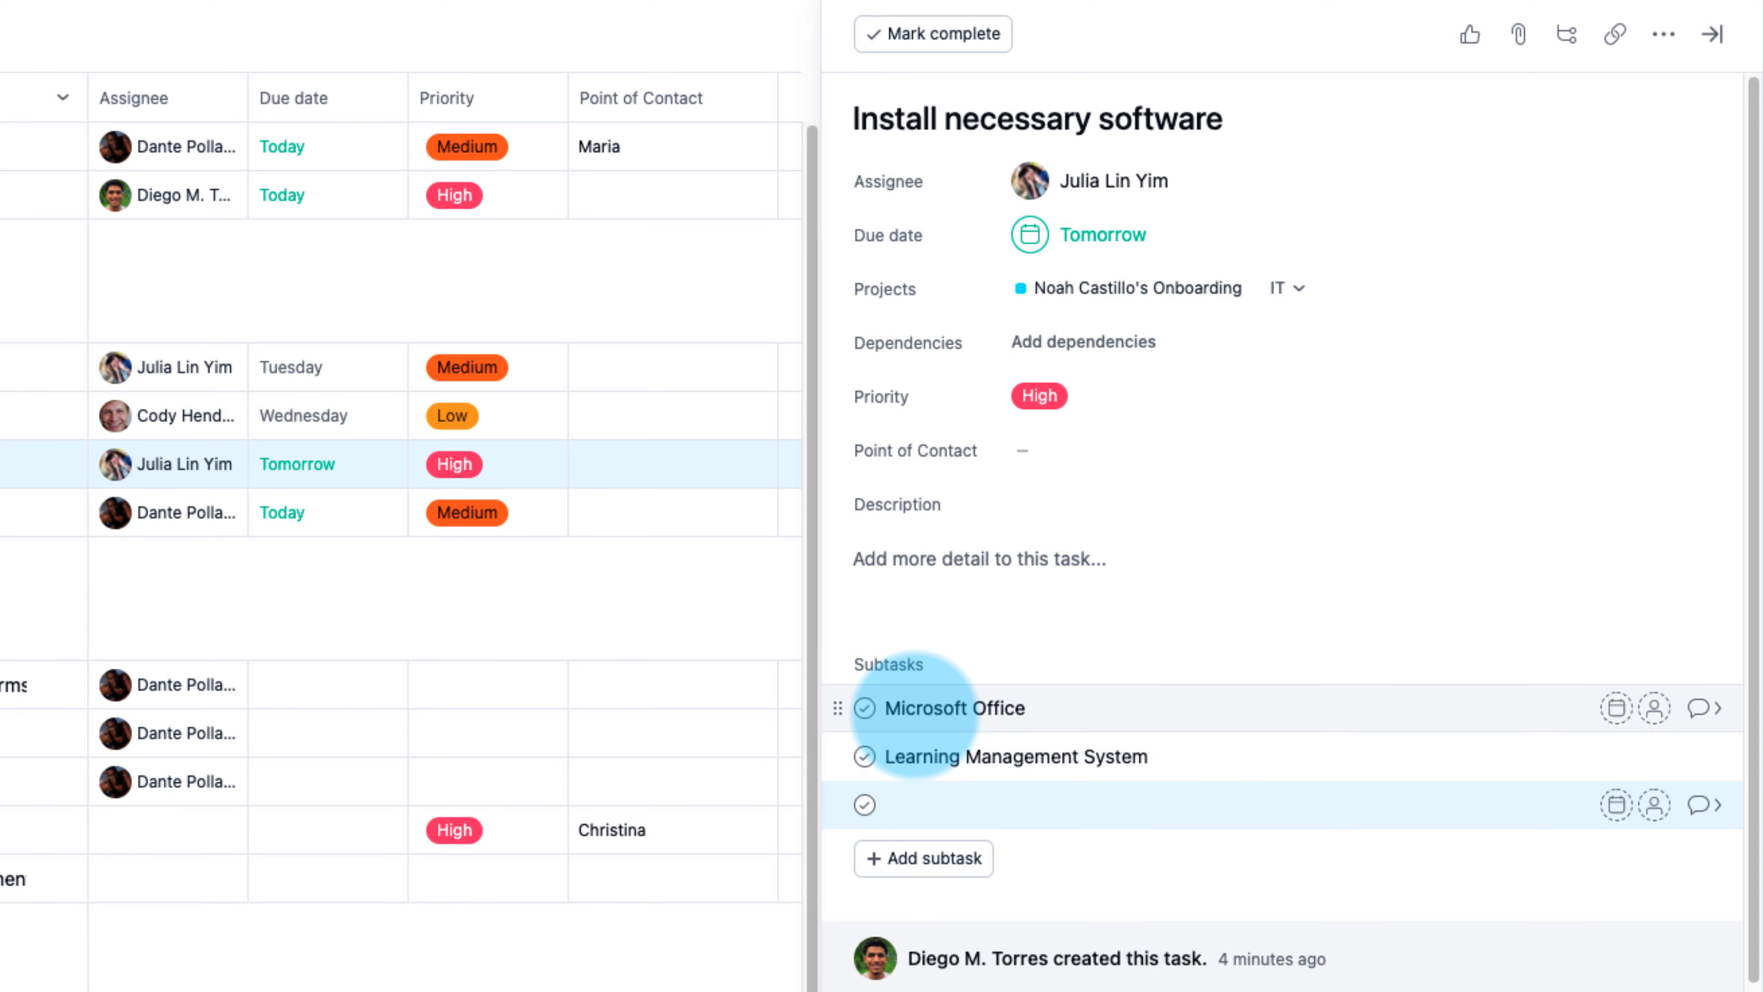
# Step: Add the subtasks Asana, Salesforce Service Cloud and Adobe Creative Cloud to the Install necessary software task
pyautogui.press('Return')
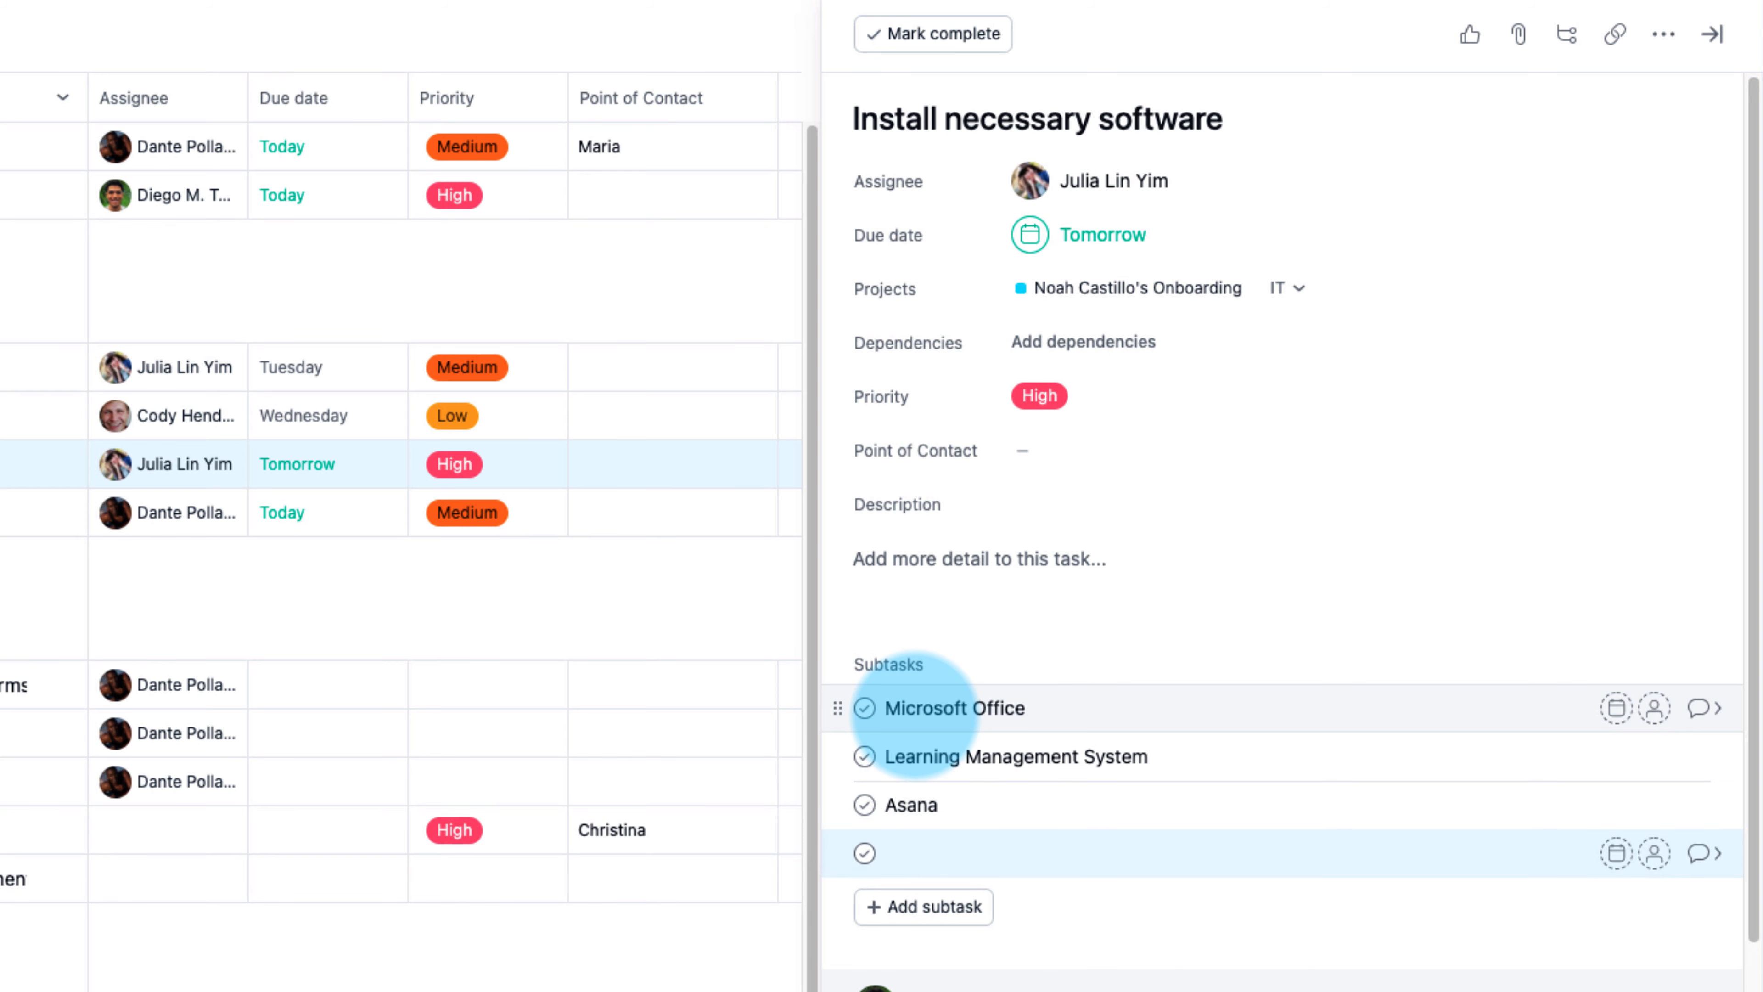
pyautogui.write('Salesforce Service Cloud')
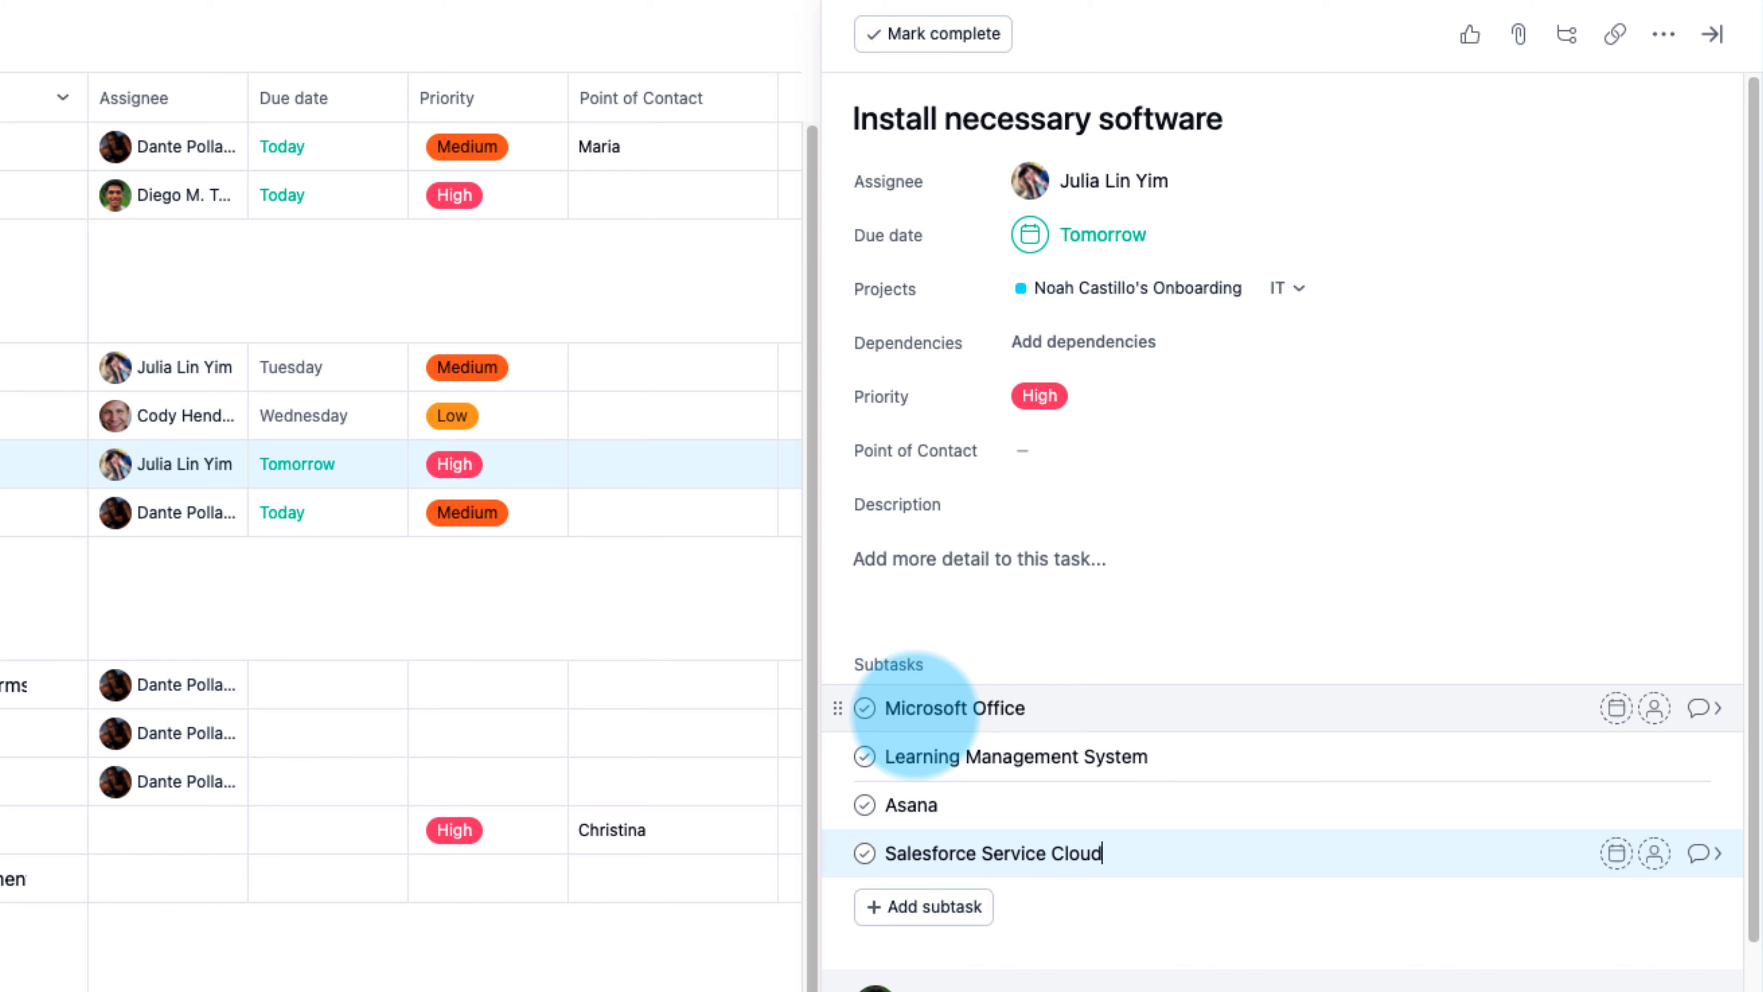
pyautogui.press('Return')
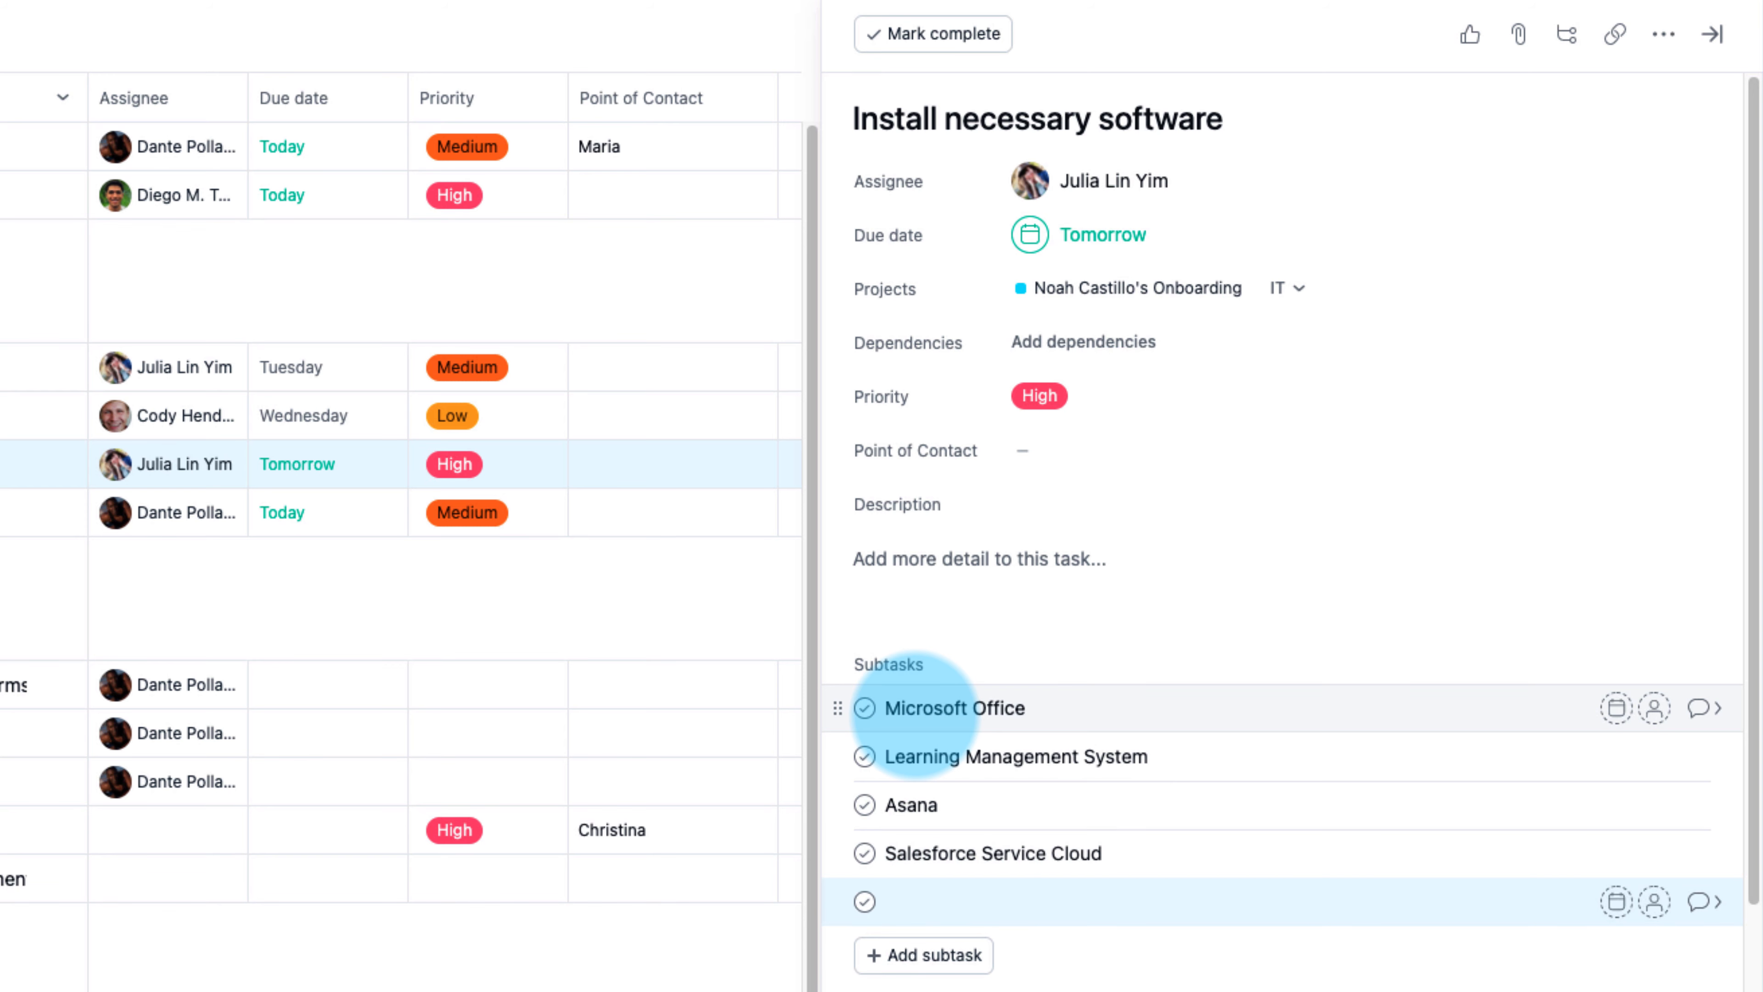
pyautogui.write('Adobe Creative Cloud')
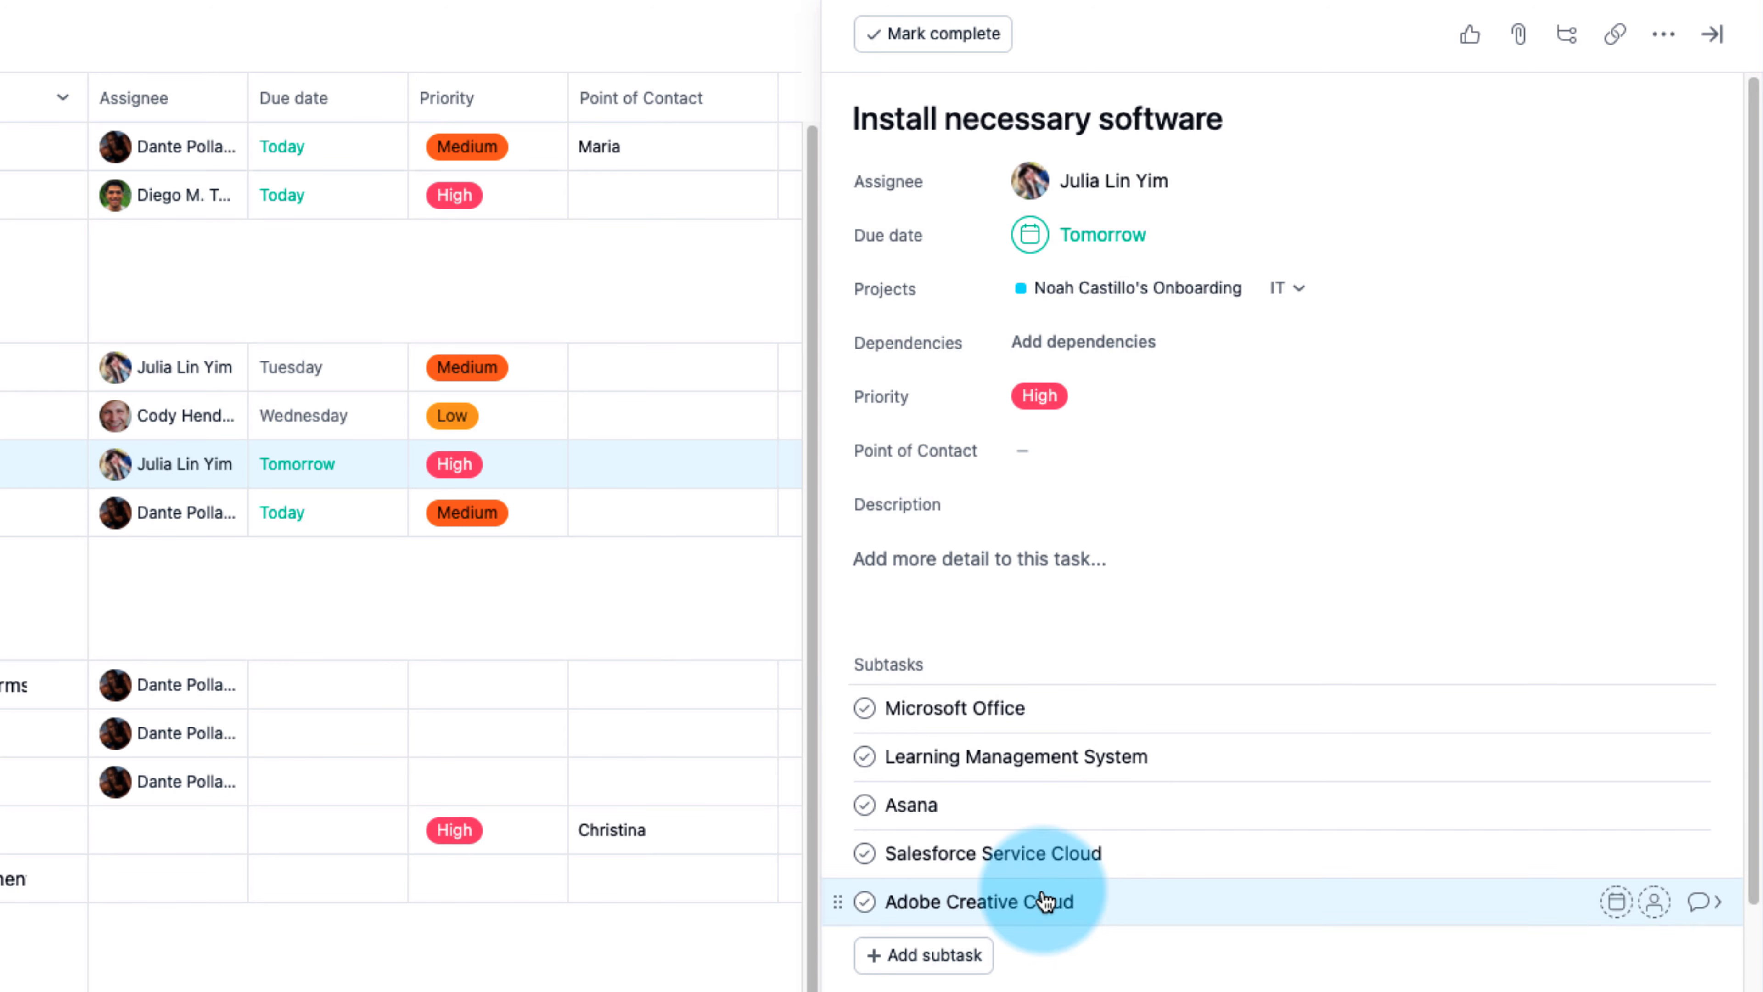
pyautogui.click(1121, 608)
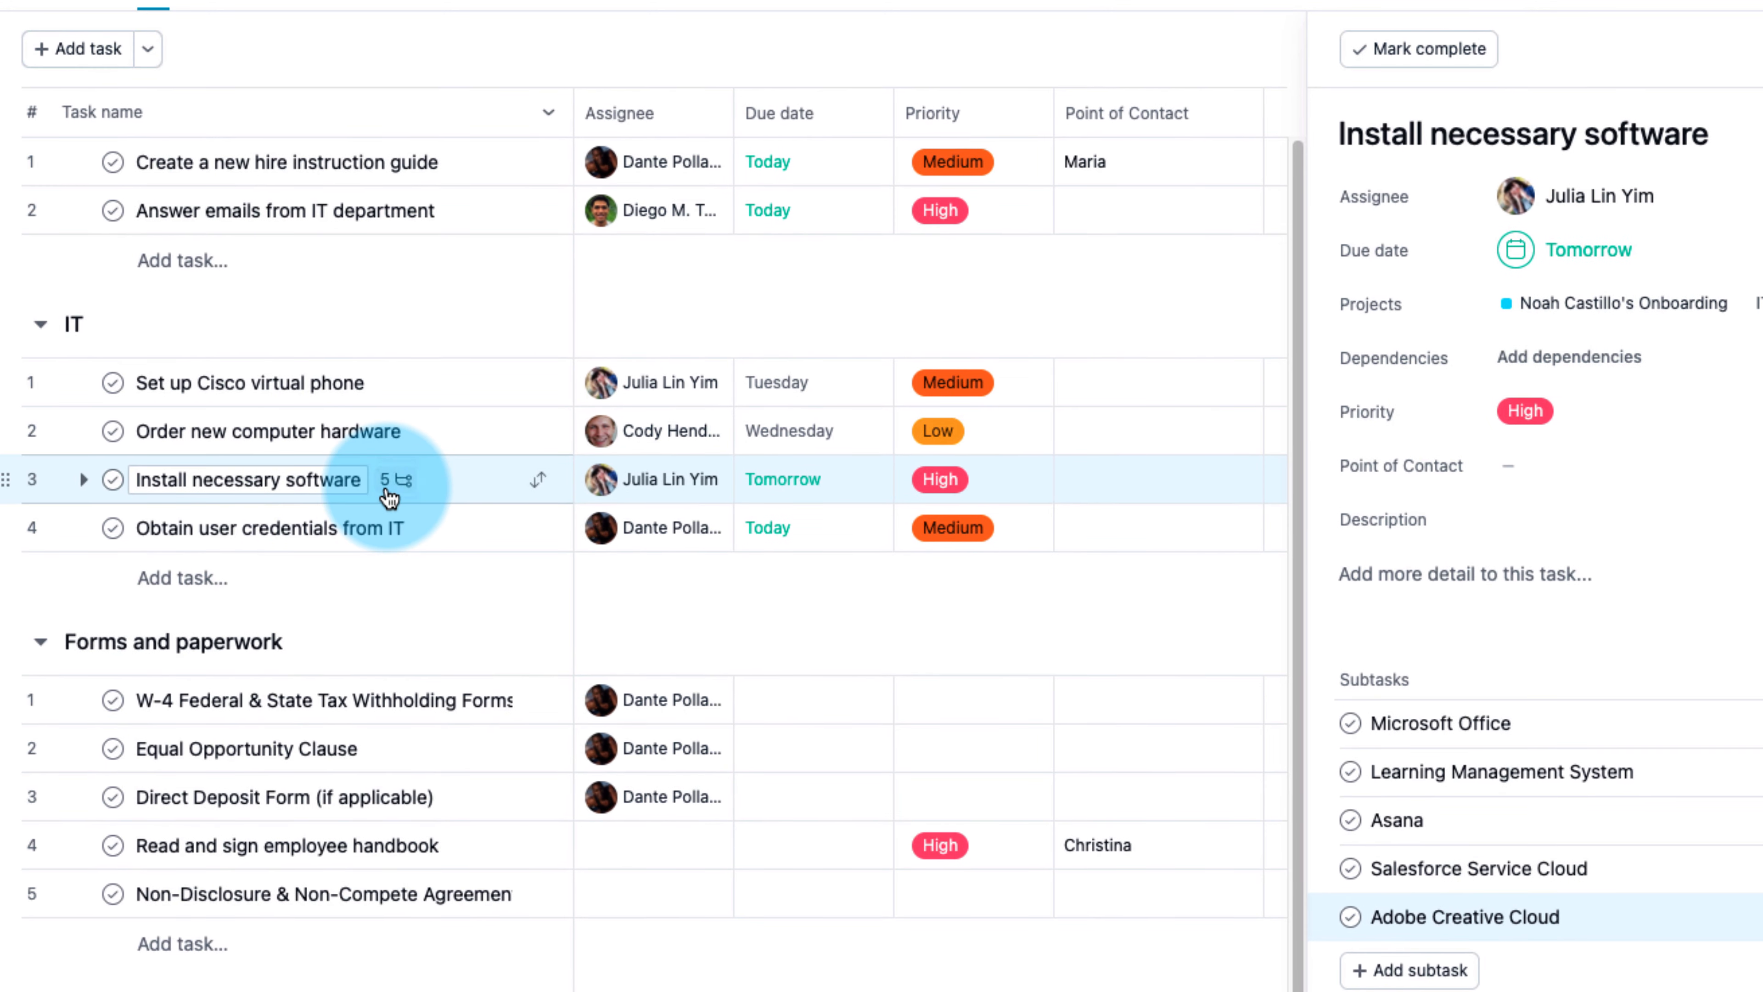
# Step: Review the subtasks of Install necessary software in the list and view the Learning Management System subtask's details
pyautogui.click(85, 481)
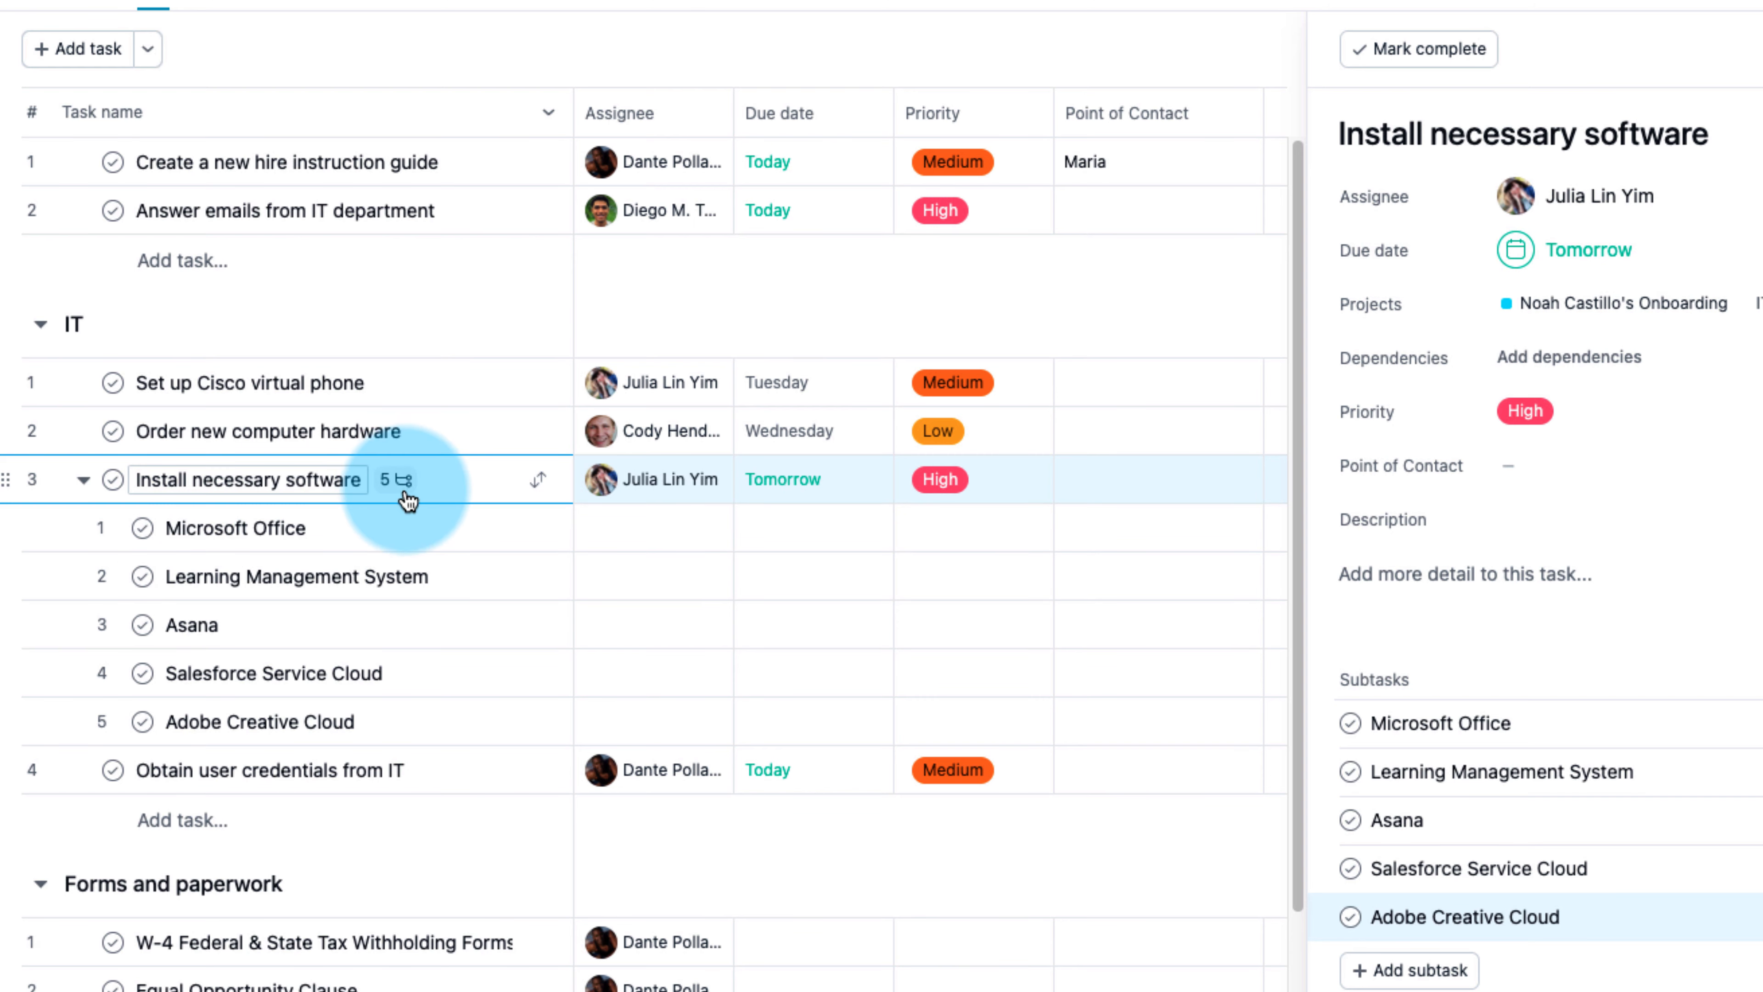
pyautogui.click(311, 541)
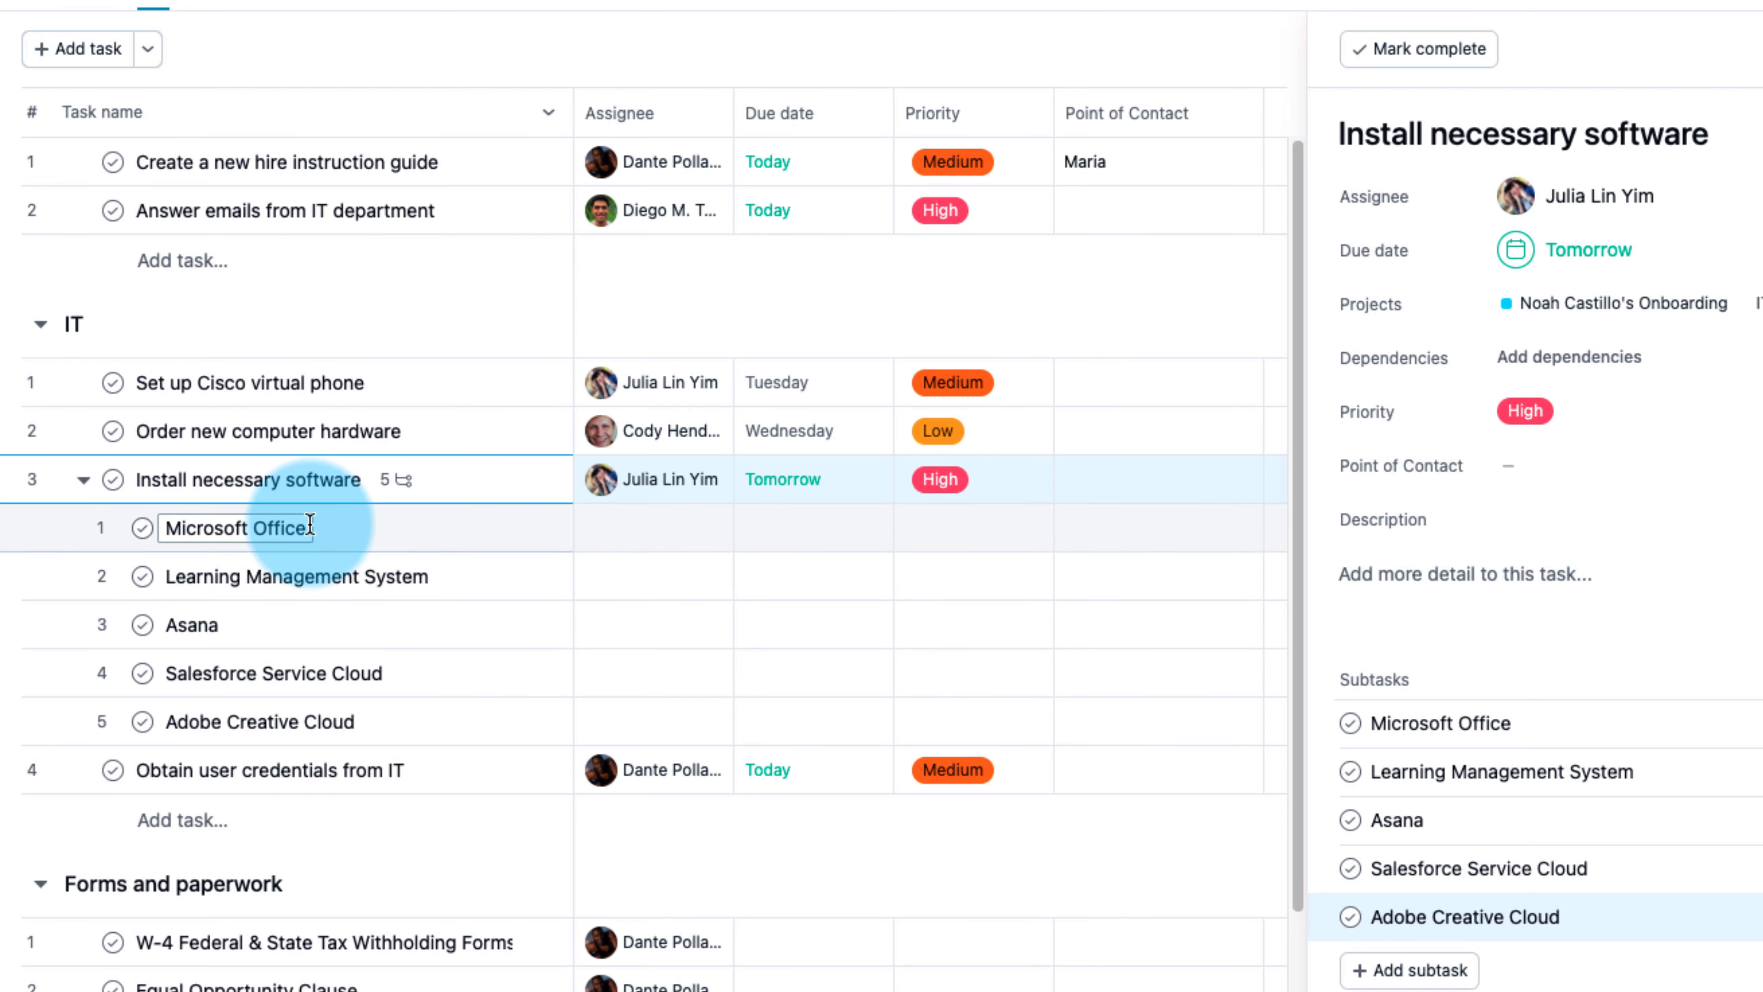
pyautogui.click(314, 576)
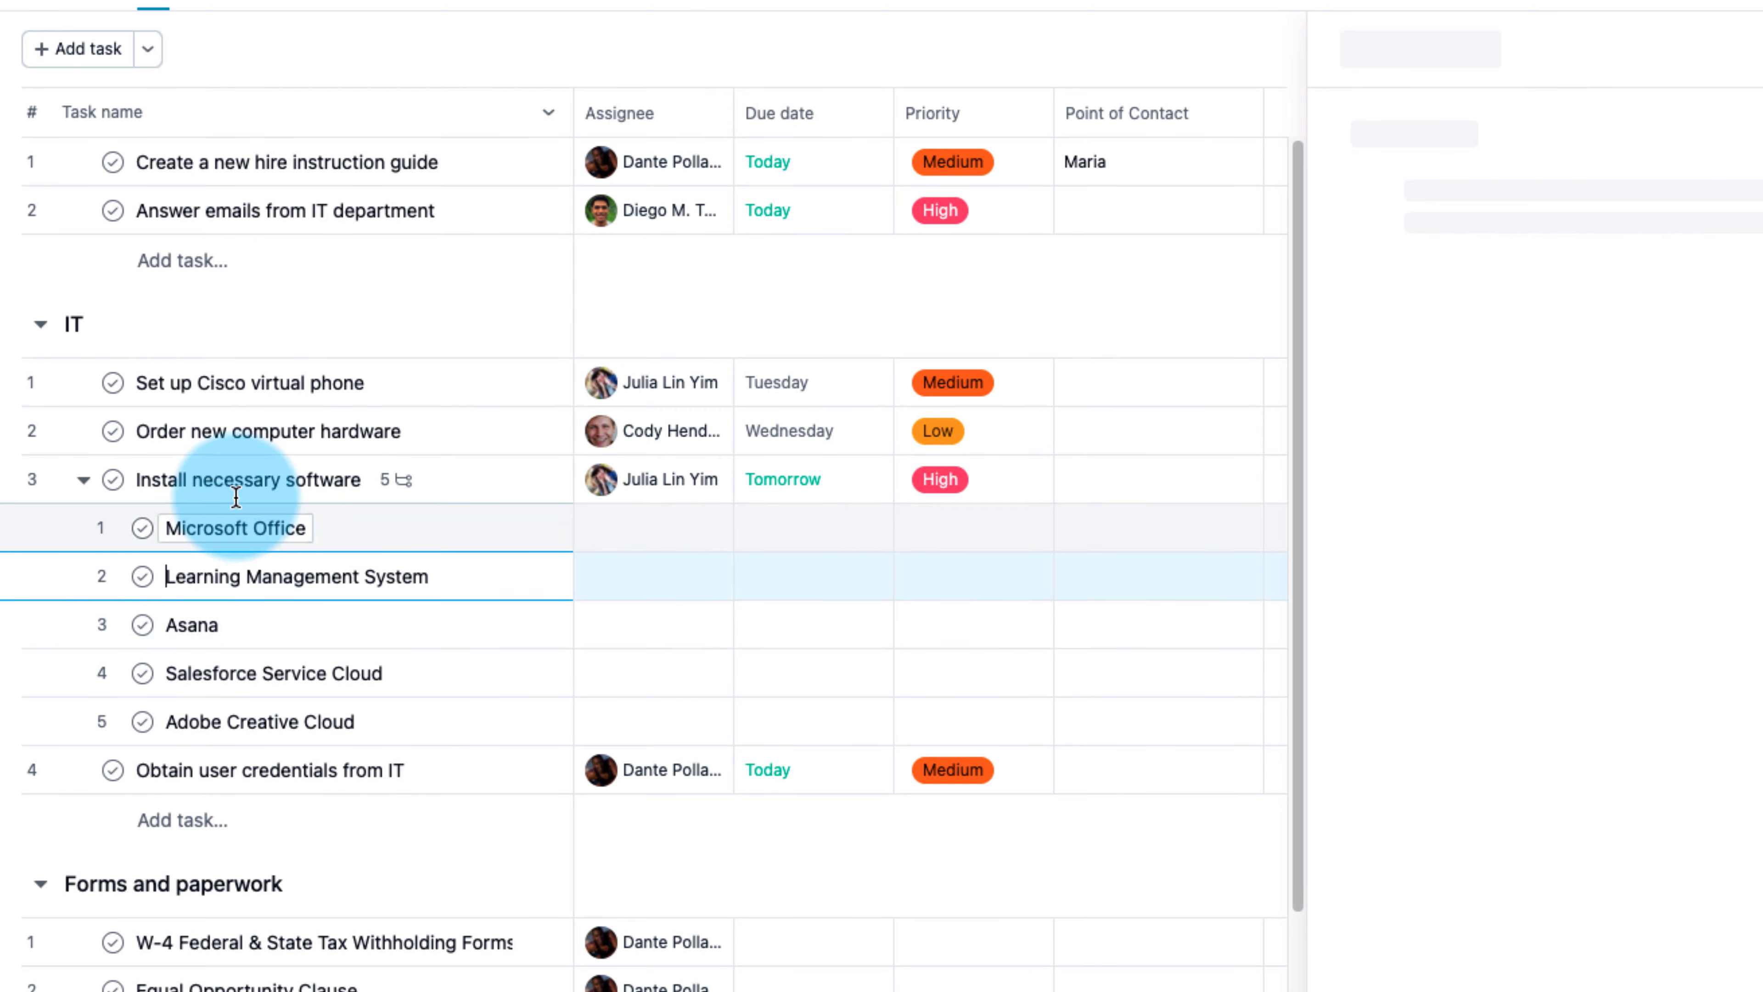
pyautogui.click(81, 486)
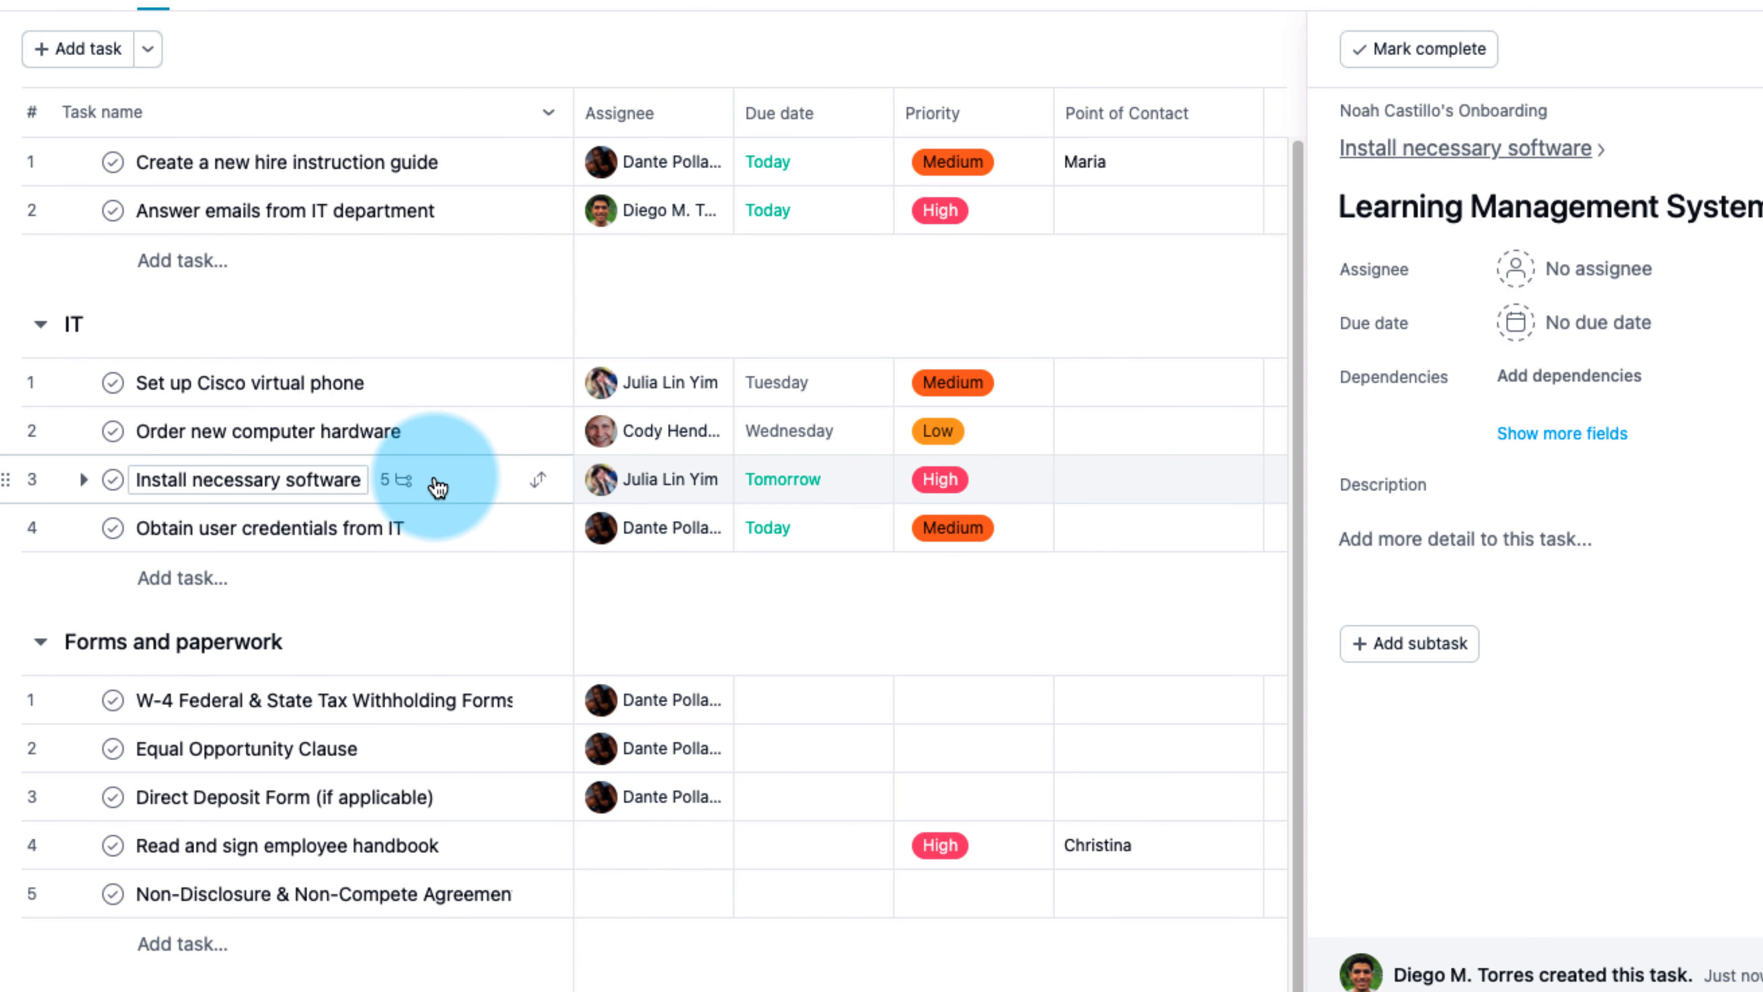
pyautogui.press('Escape')
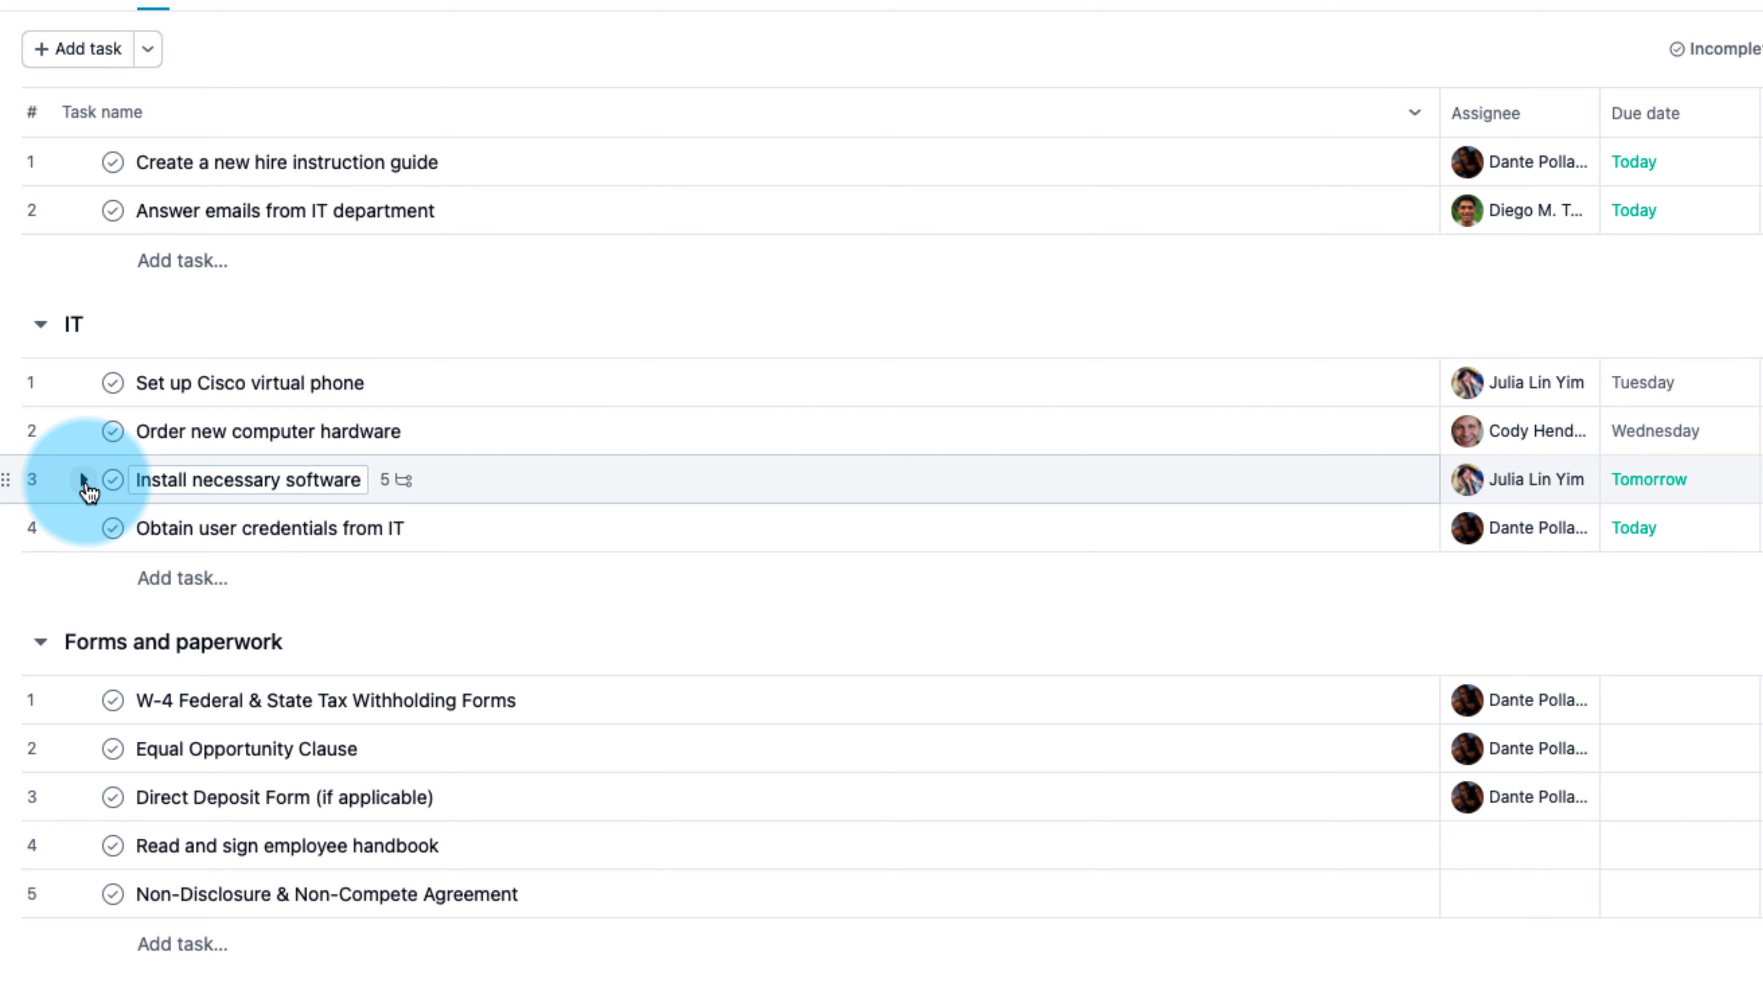
# Step: Add a Cisco subtask below Adobe Creative Cloud under the Install necessary software task
pyautogui.click(84, 479)
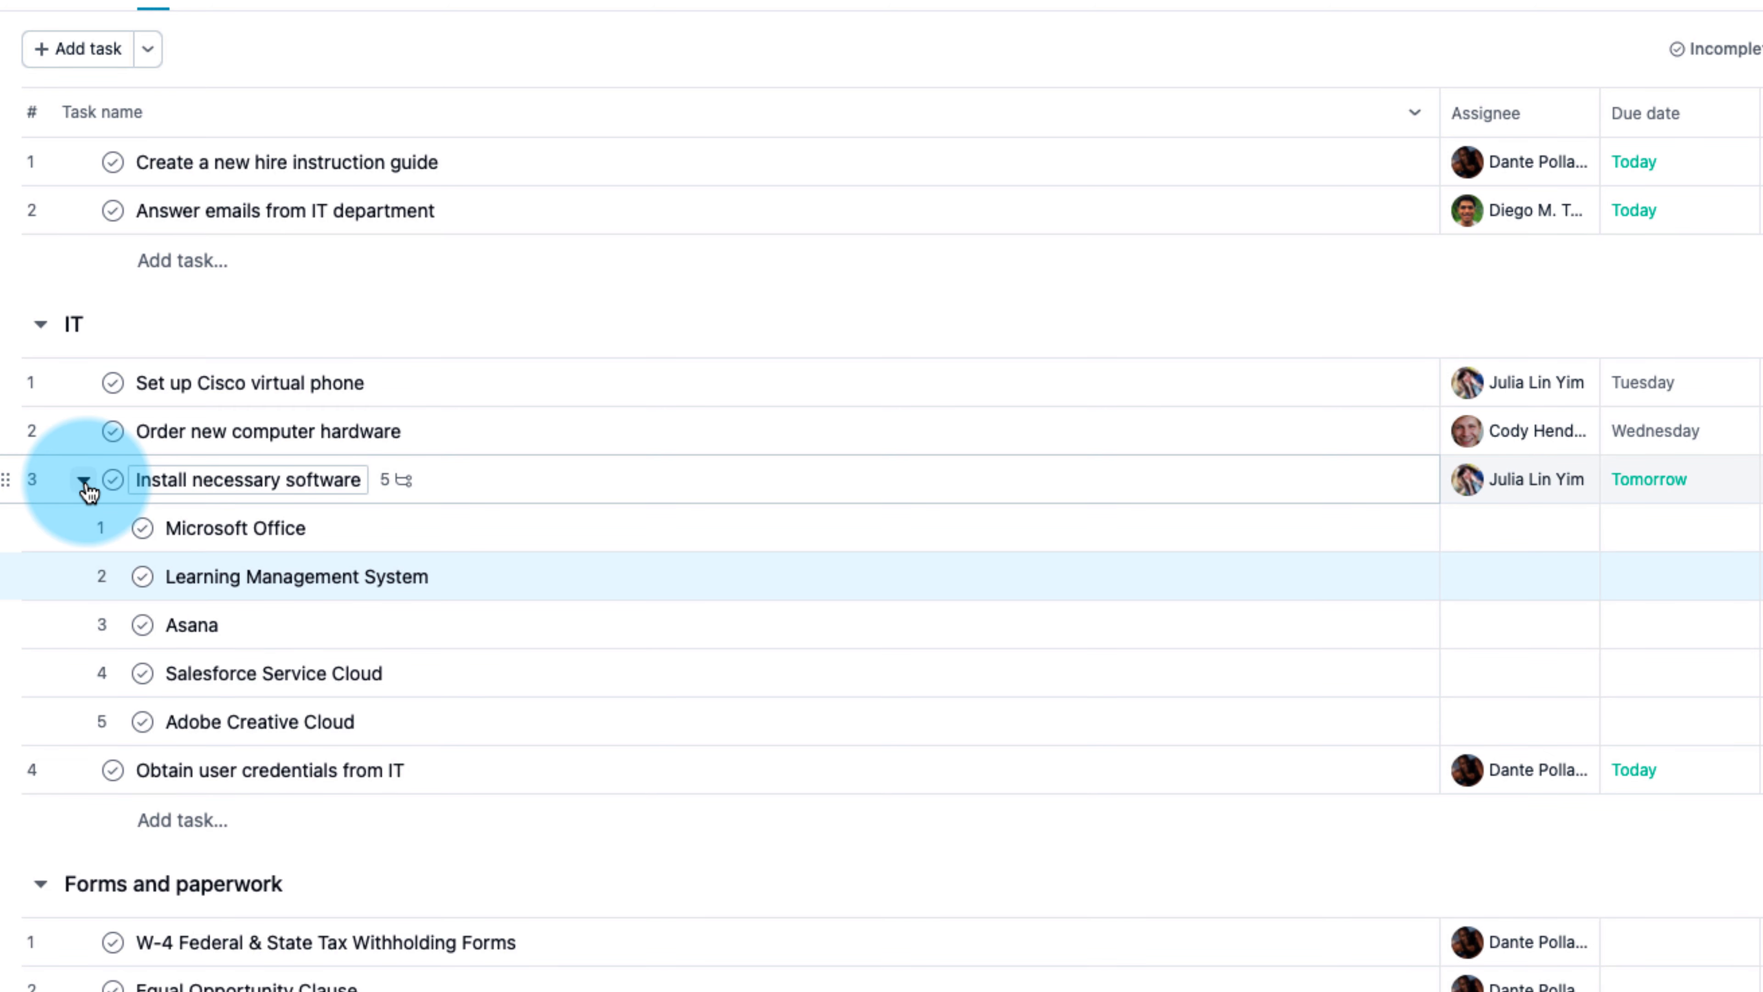
pyautogui.click(355, 722)
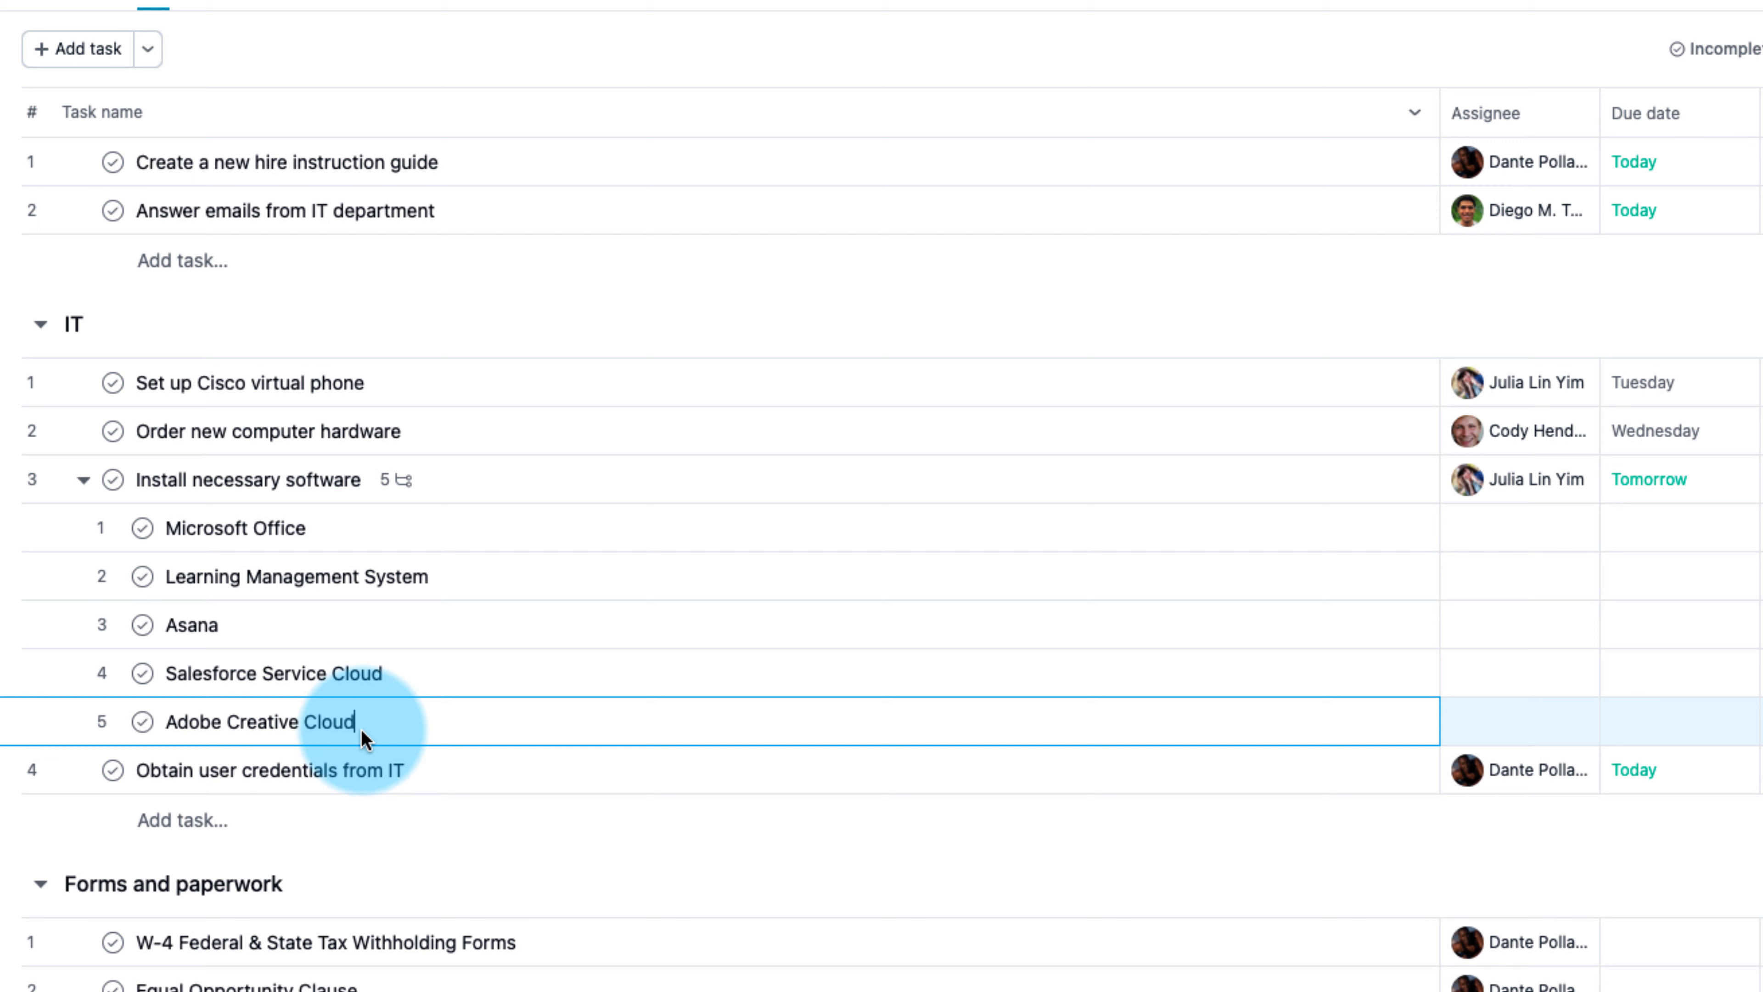
pyautogui.press('Return')
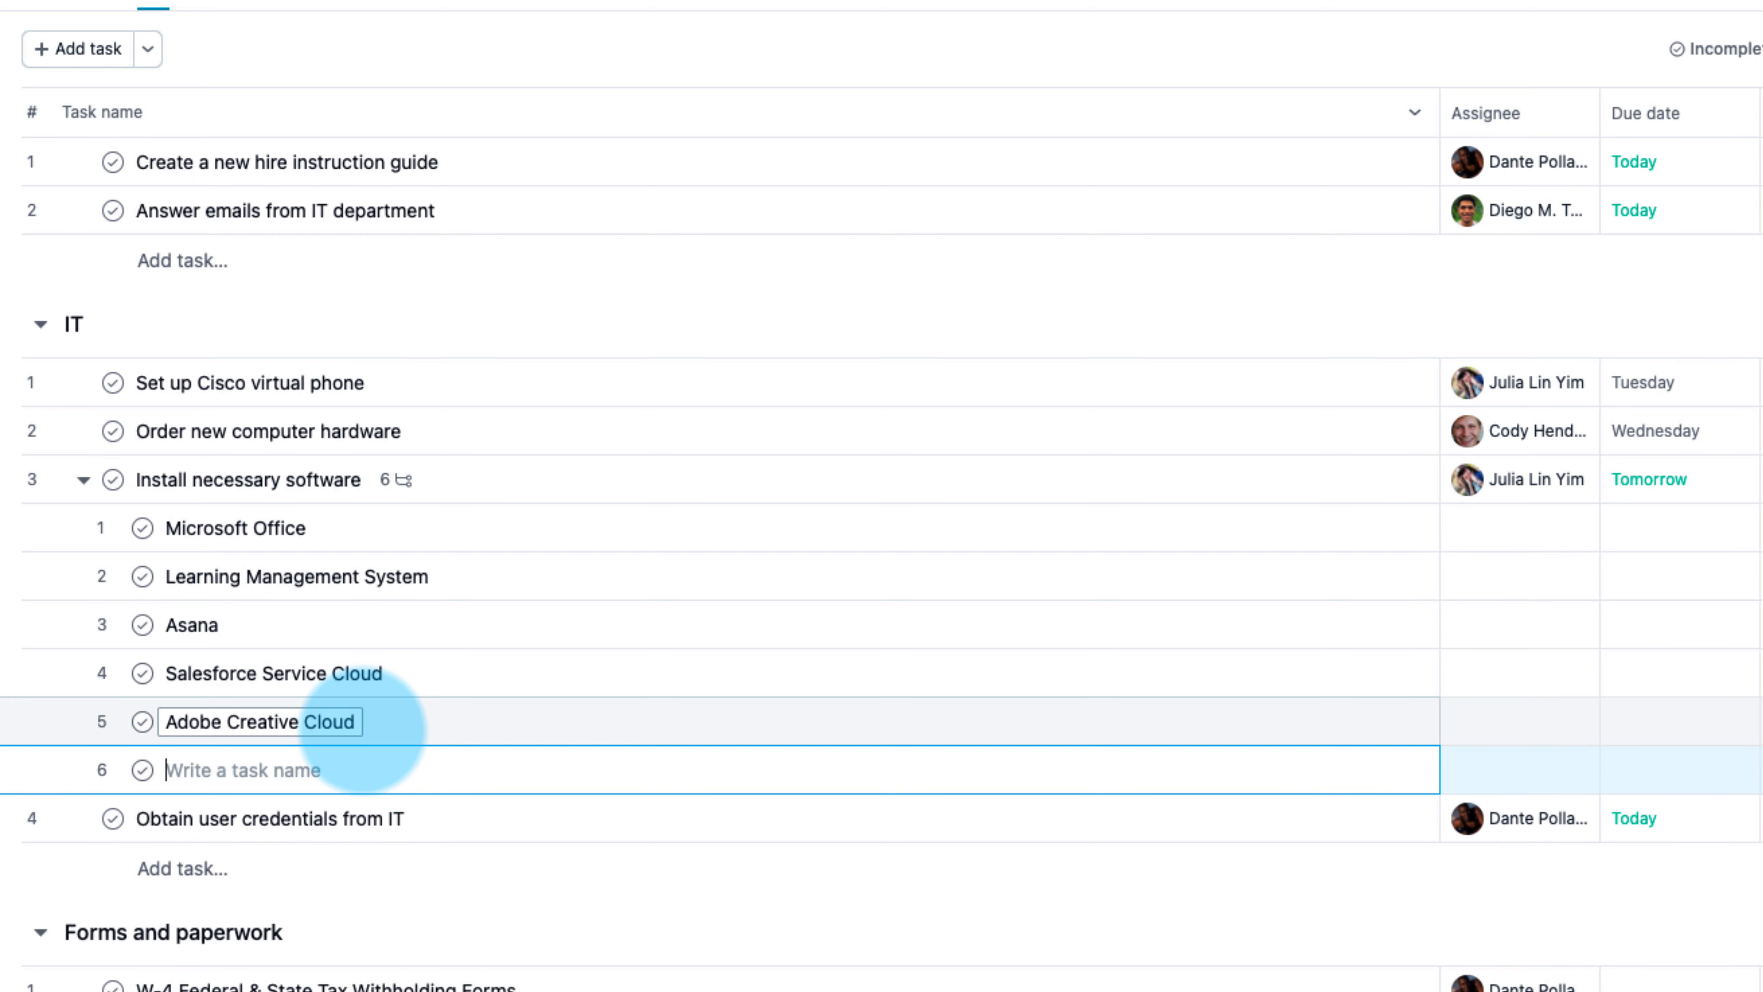
pyautogui.write('Cisco')
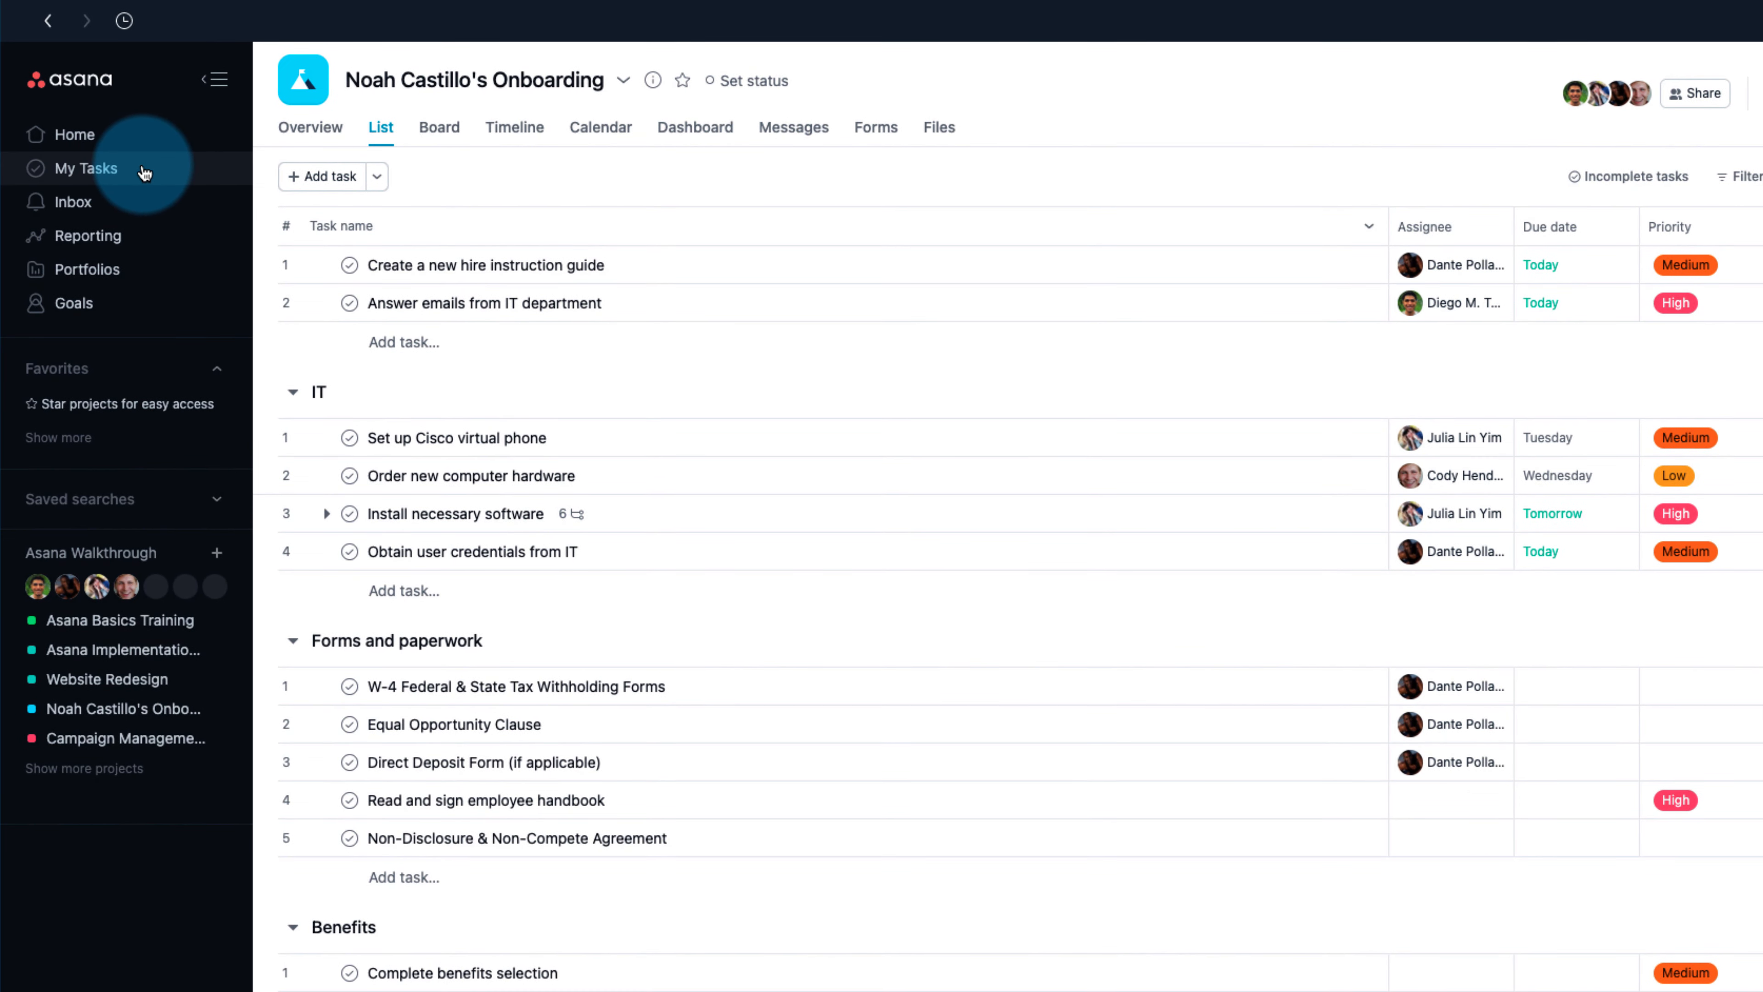
# Step: Add a task to My Tasks for reminding a teammate, by first name, about the IT new hire ticket
pyautogui.click(144, 173)
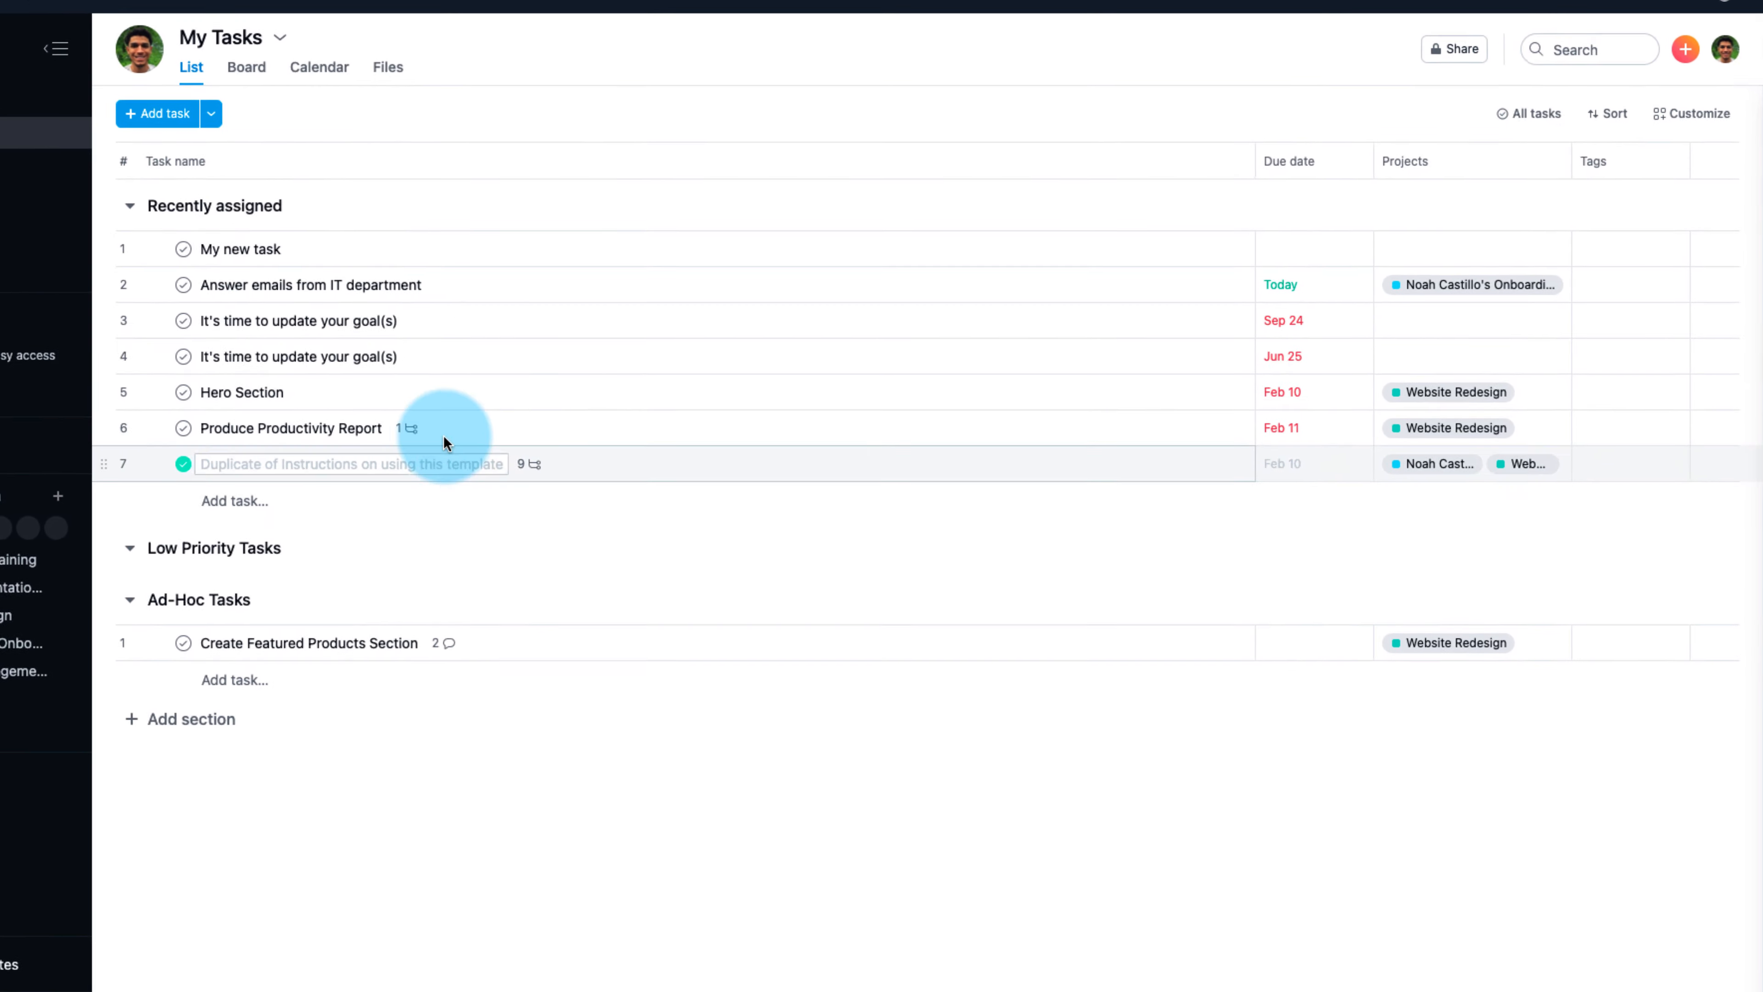
pyautogui.click(80, 113)
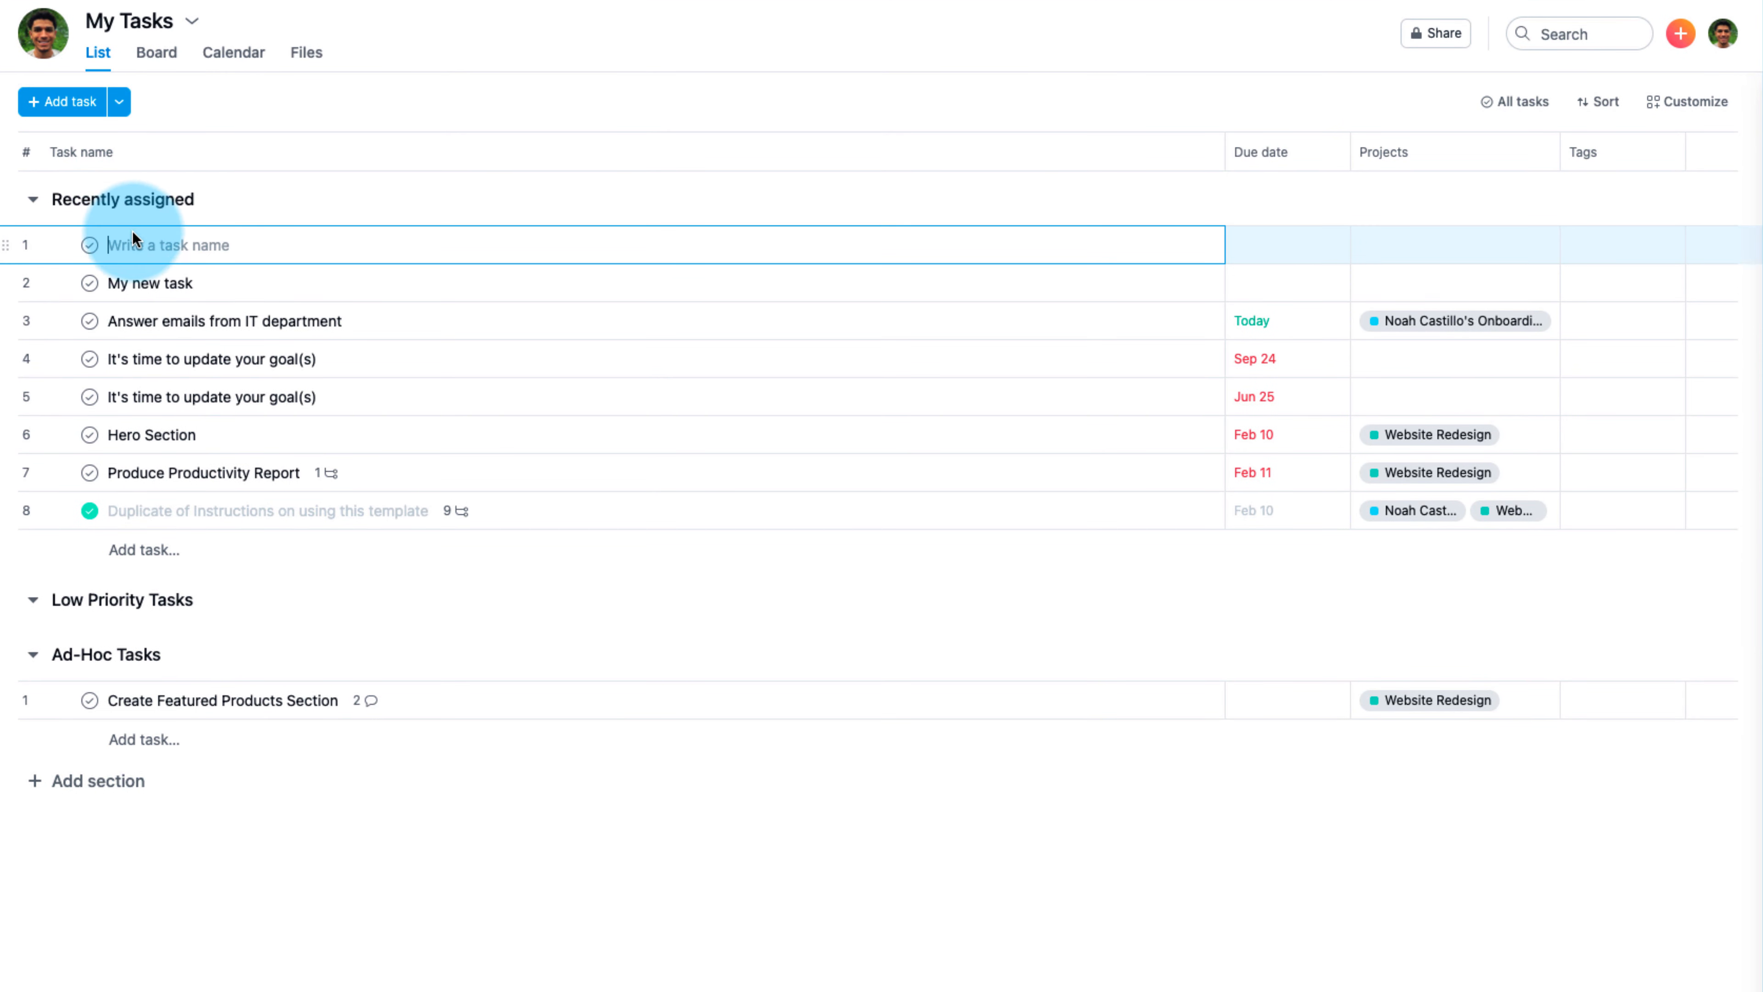
pyautogui.write('Remind Julia about IT new hire ticket')
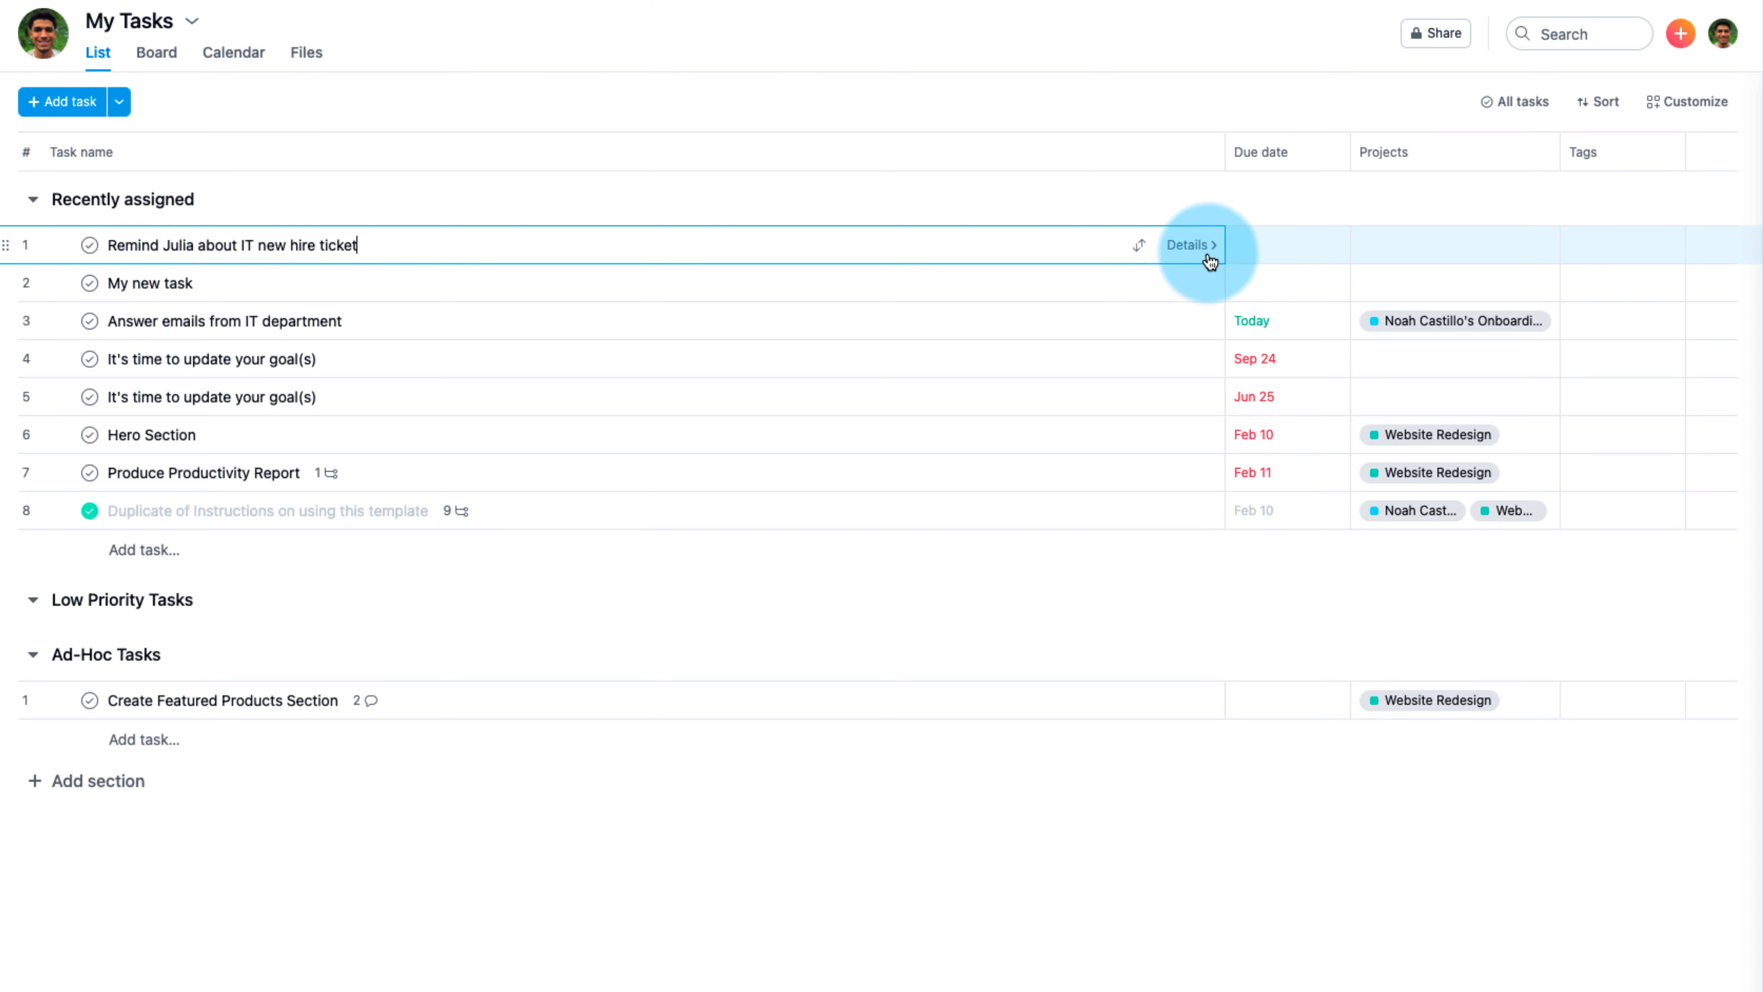
# Step: Set the due date of the IT new hire ticket reminder task to 10/06/21
pyautogui.click(1308, 255)
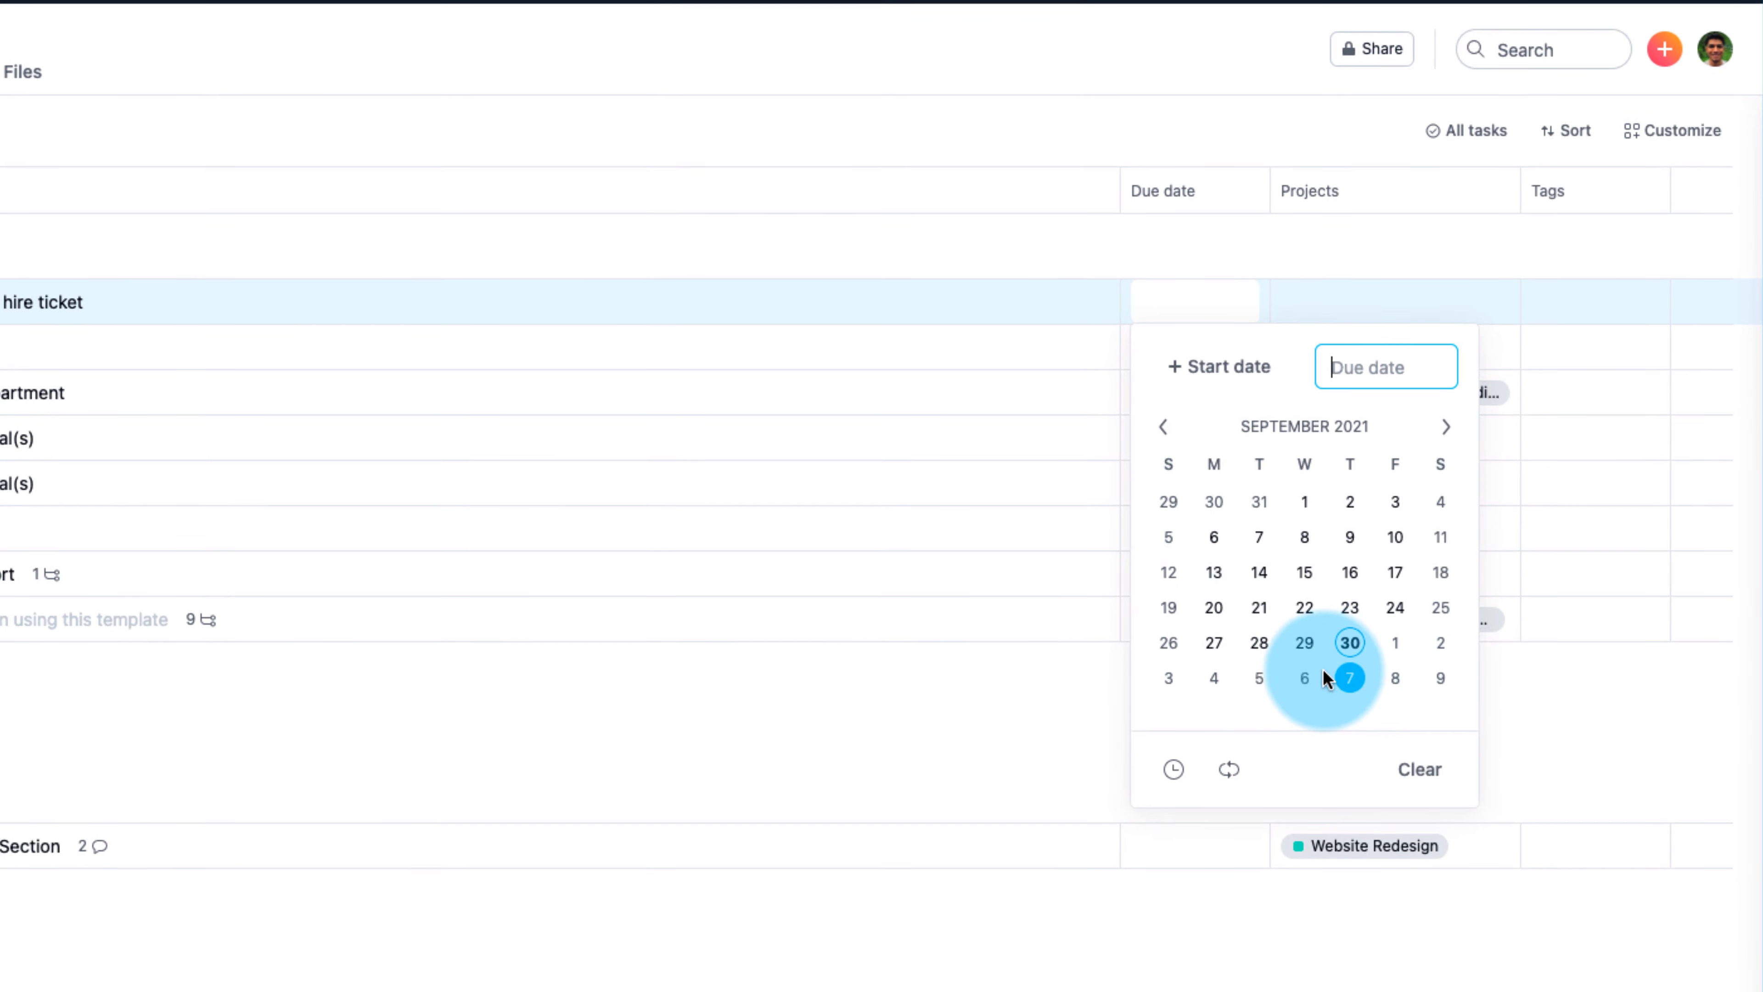
pyautogui.click(1378, 563)
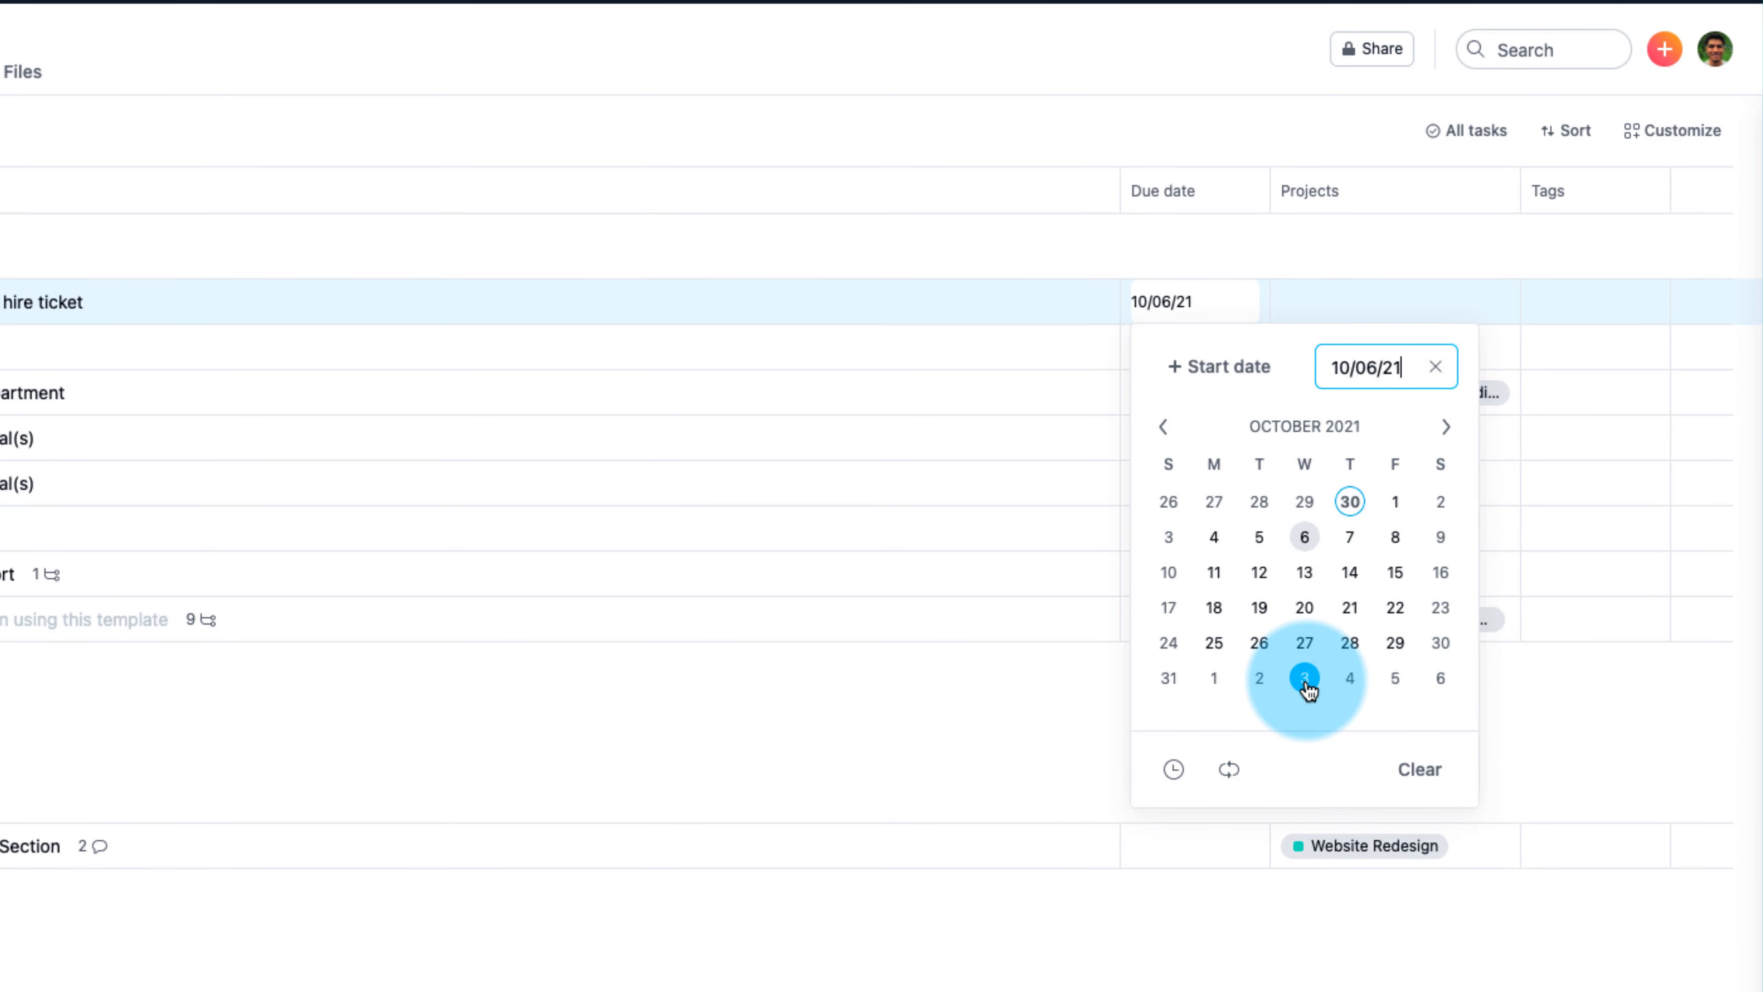
pyautogui.click(1349, 295)
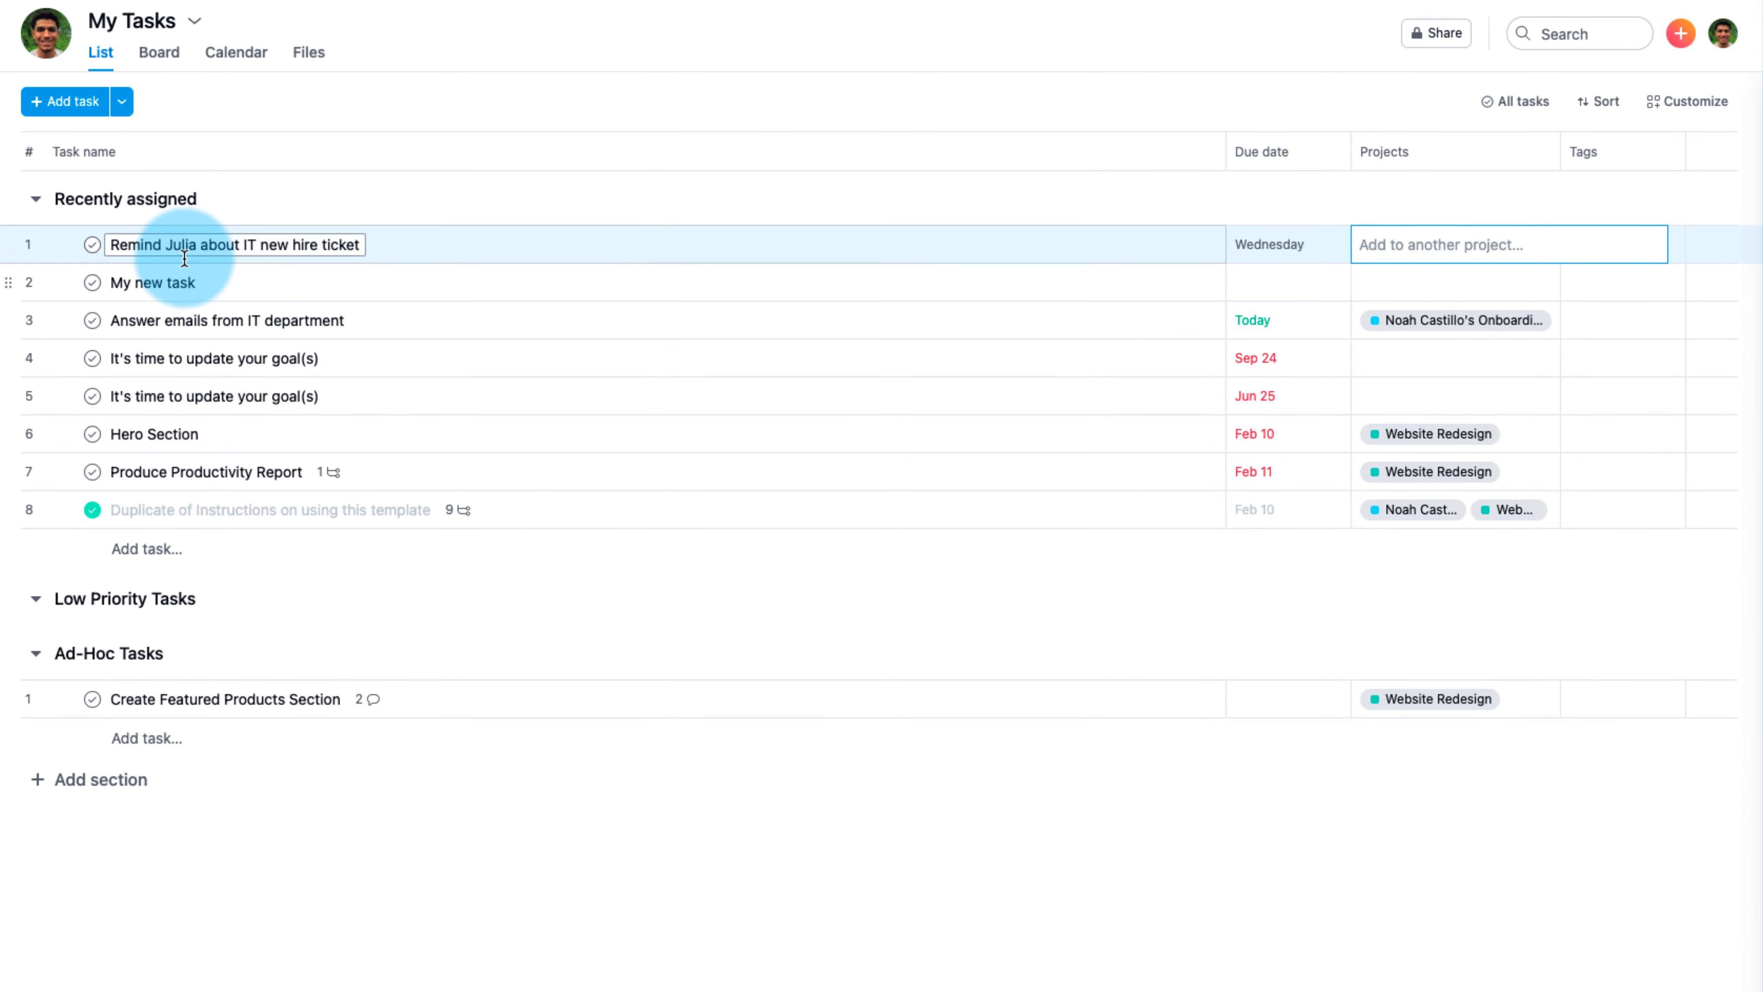
pyautogui.click(485, 213)
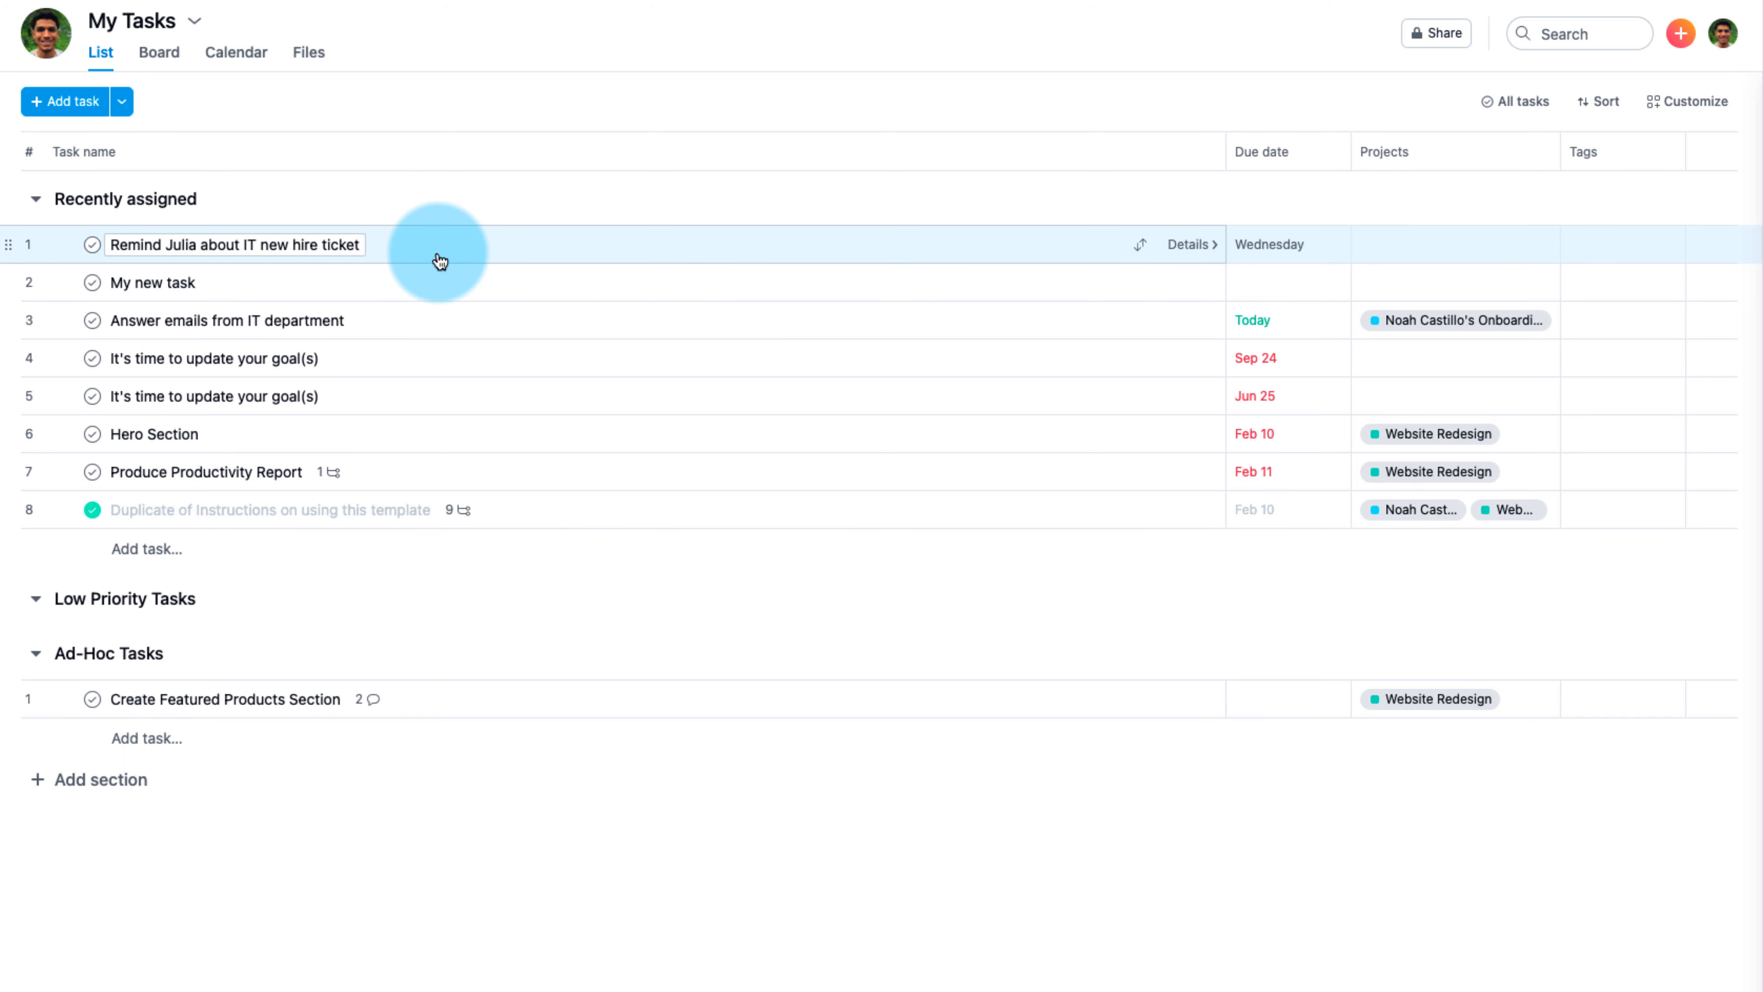
# Step: Add a section named Reminders to My Tasks and move the IT new hire ticket reminder task into it
pyautogui.click(123, 103)
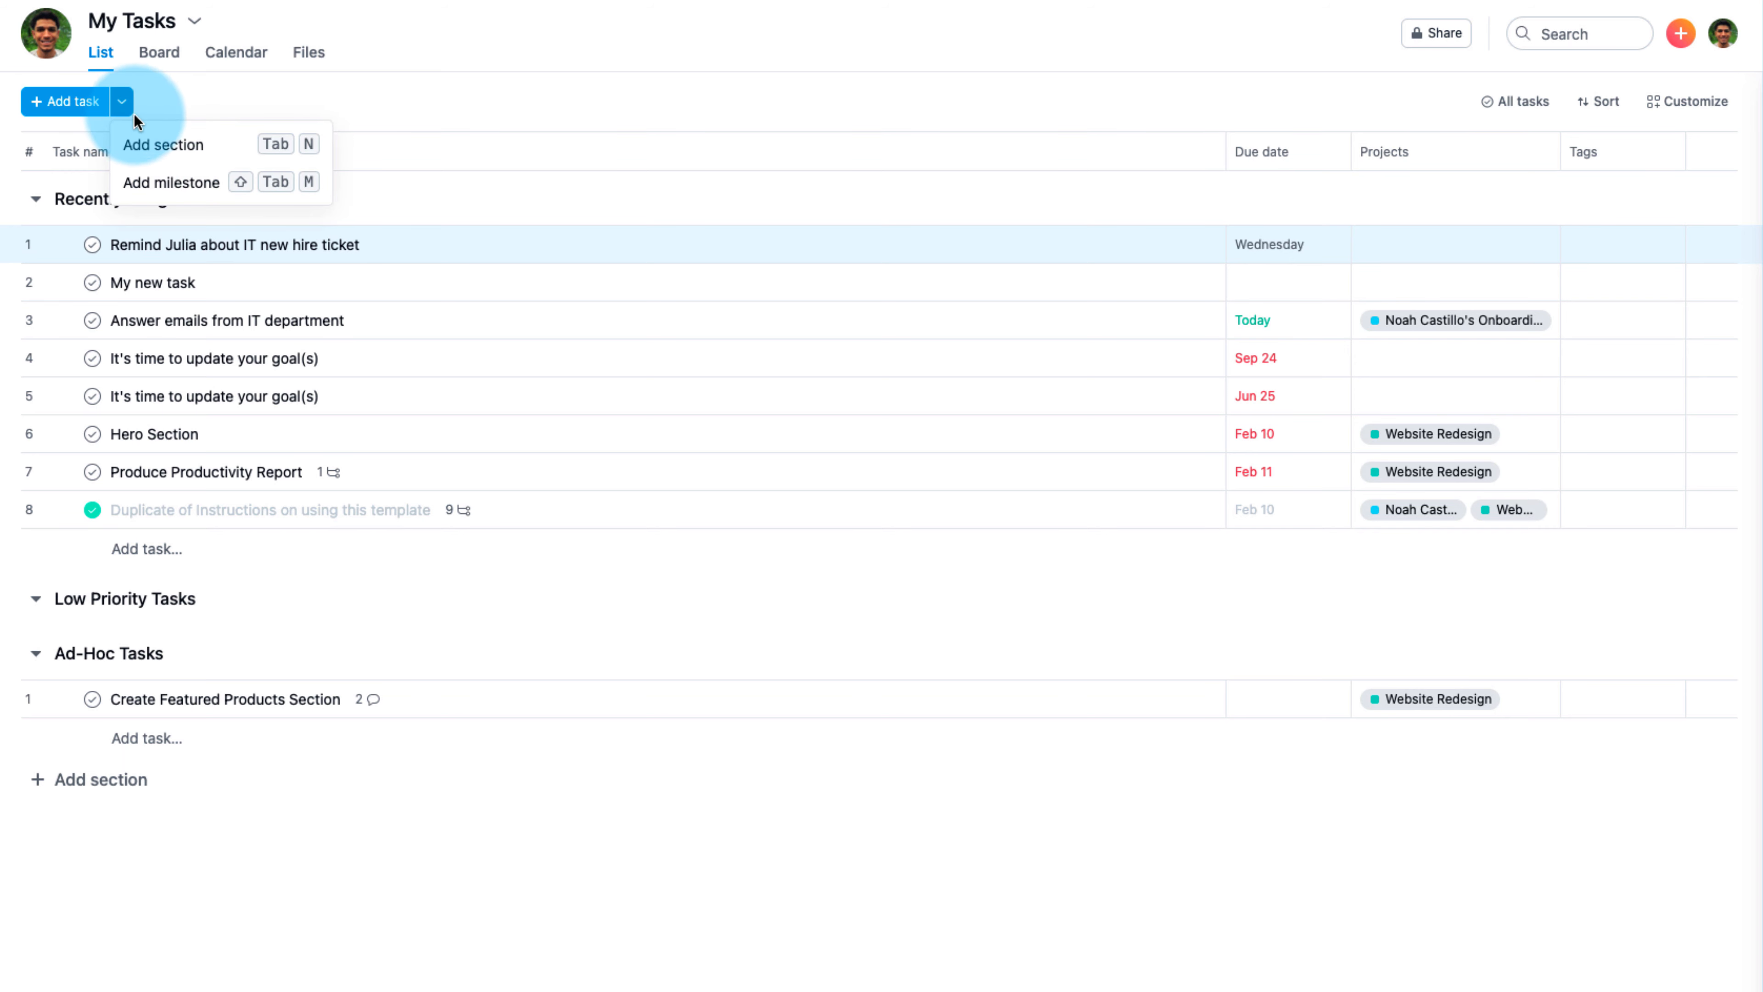
pyautogui.click(148, 148)
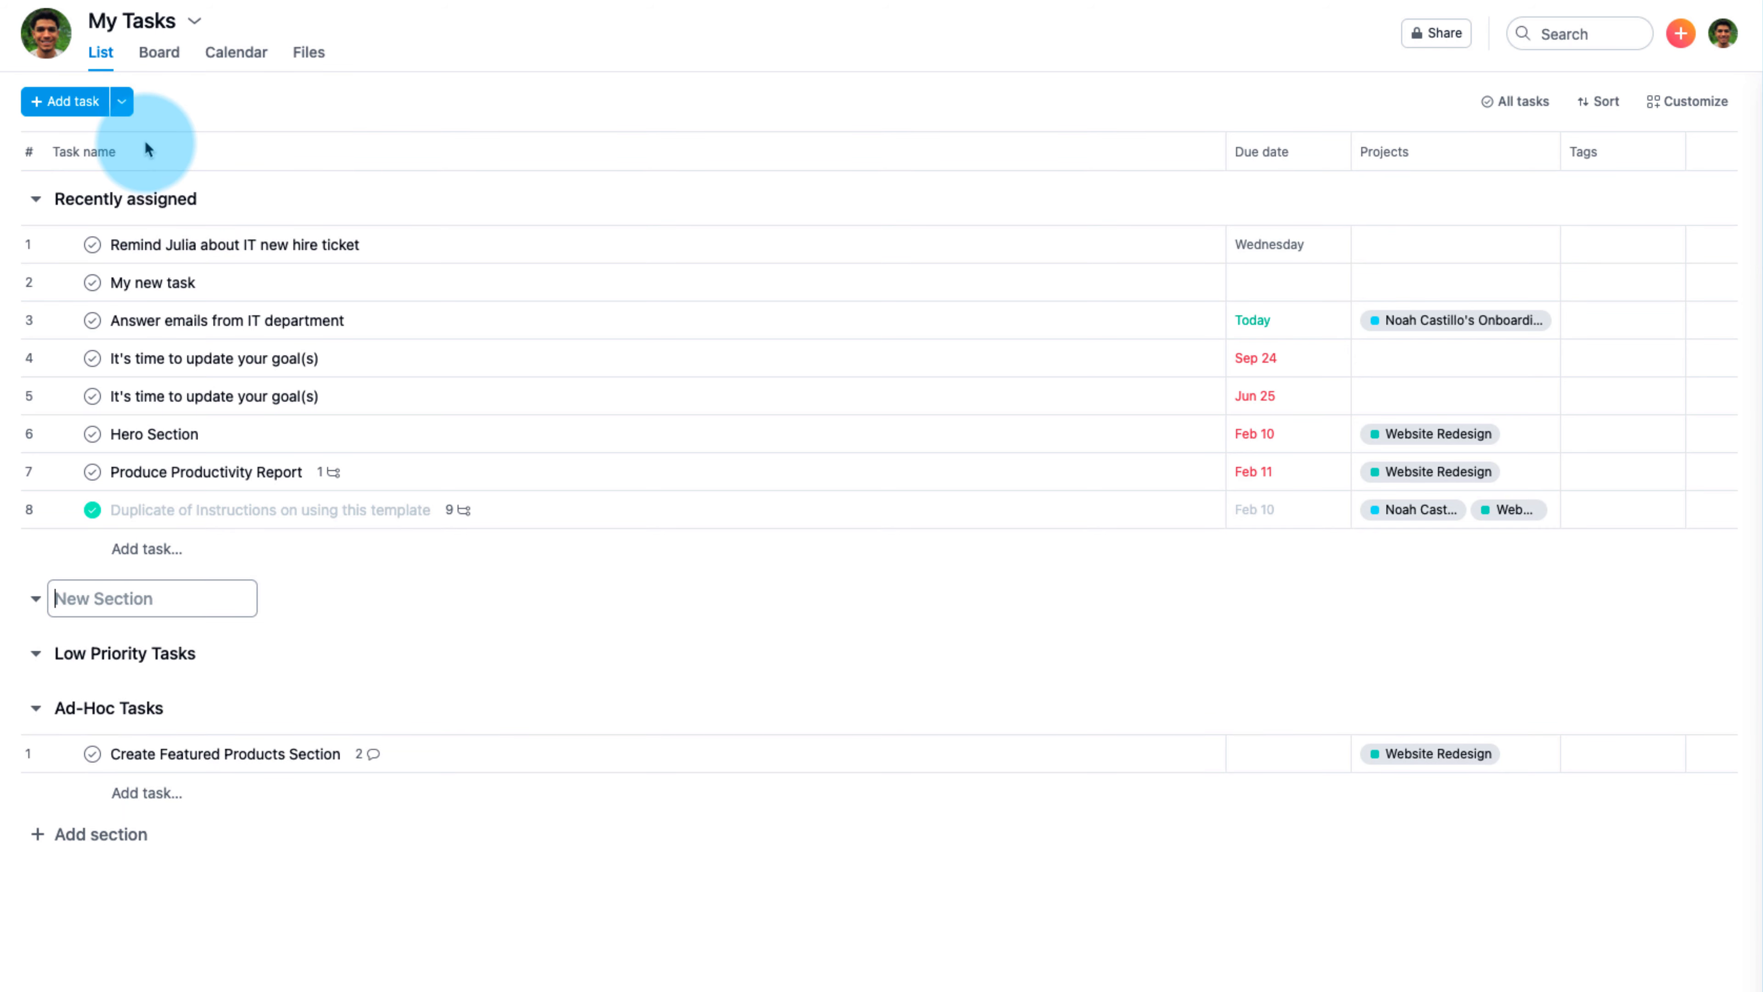
pyautogui.write('Reminders')
pyautogui.press('Return')
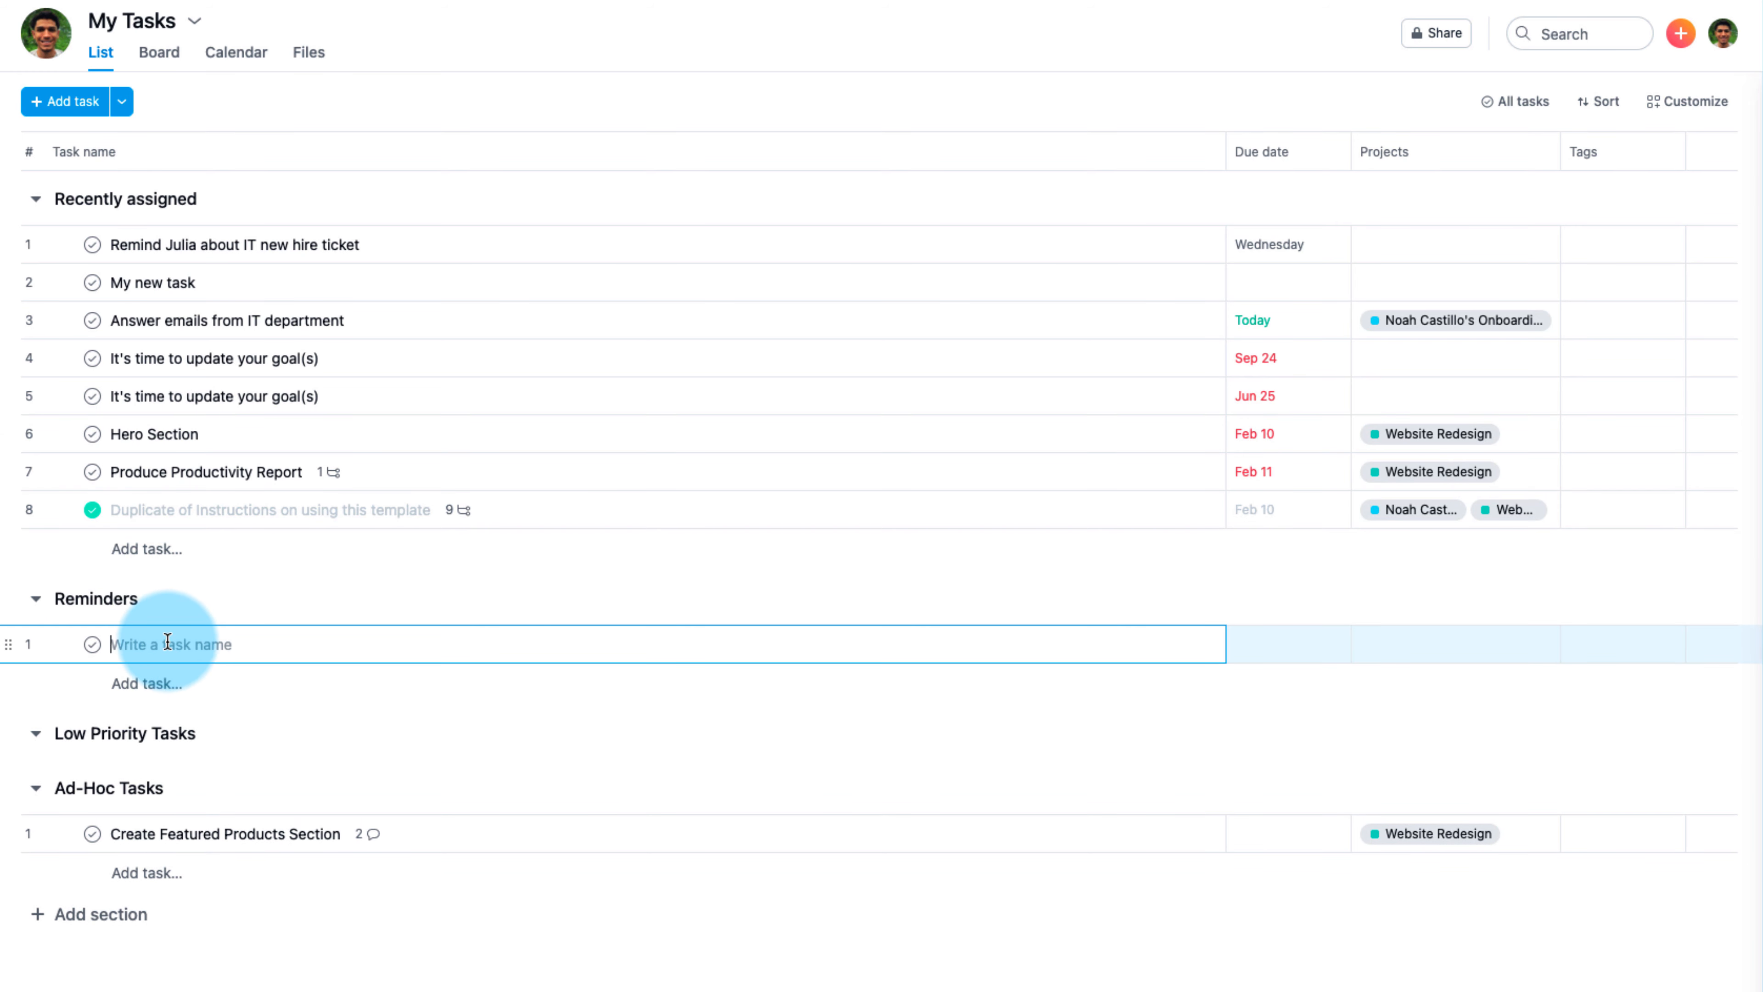
pyautogui.moveTo(205, 617)
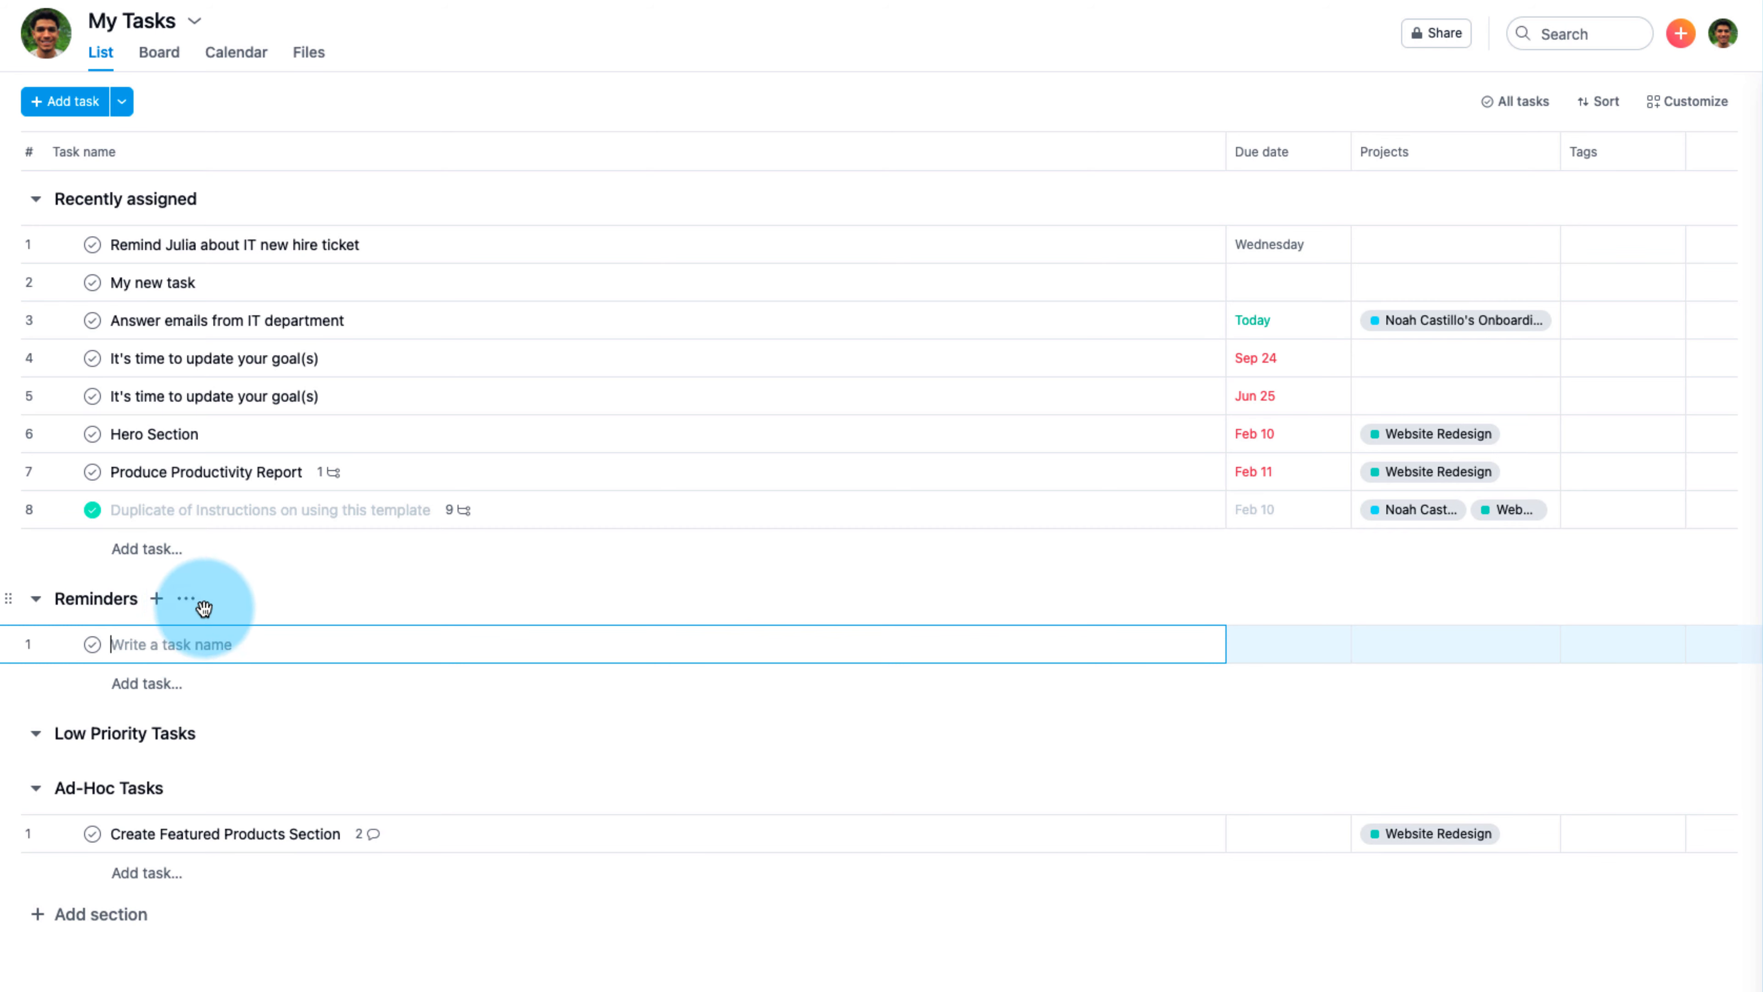
pyautogui.click(194, 601)
pyautogui.click(194, 601)
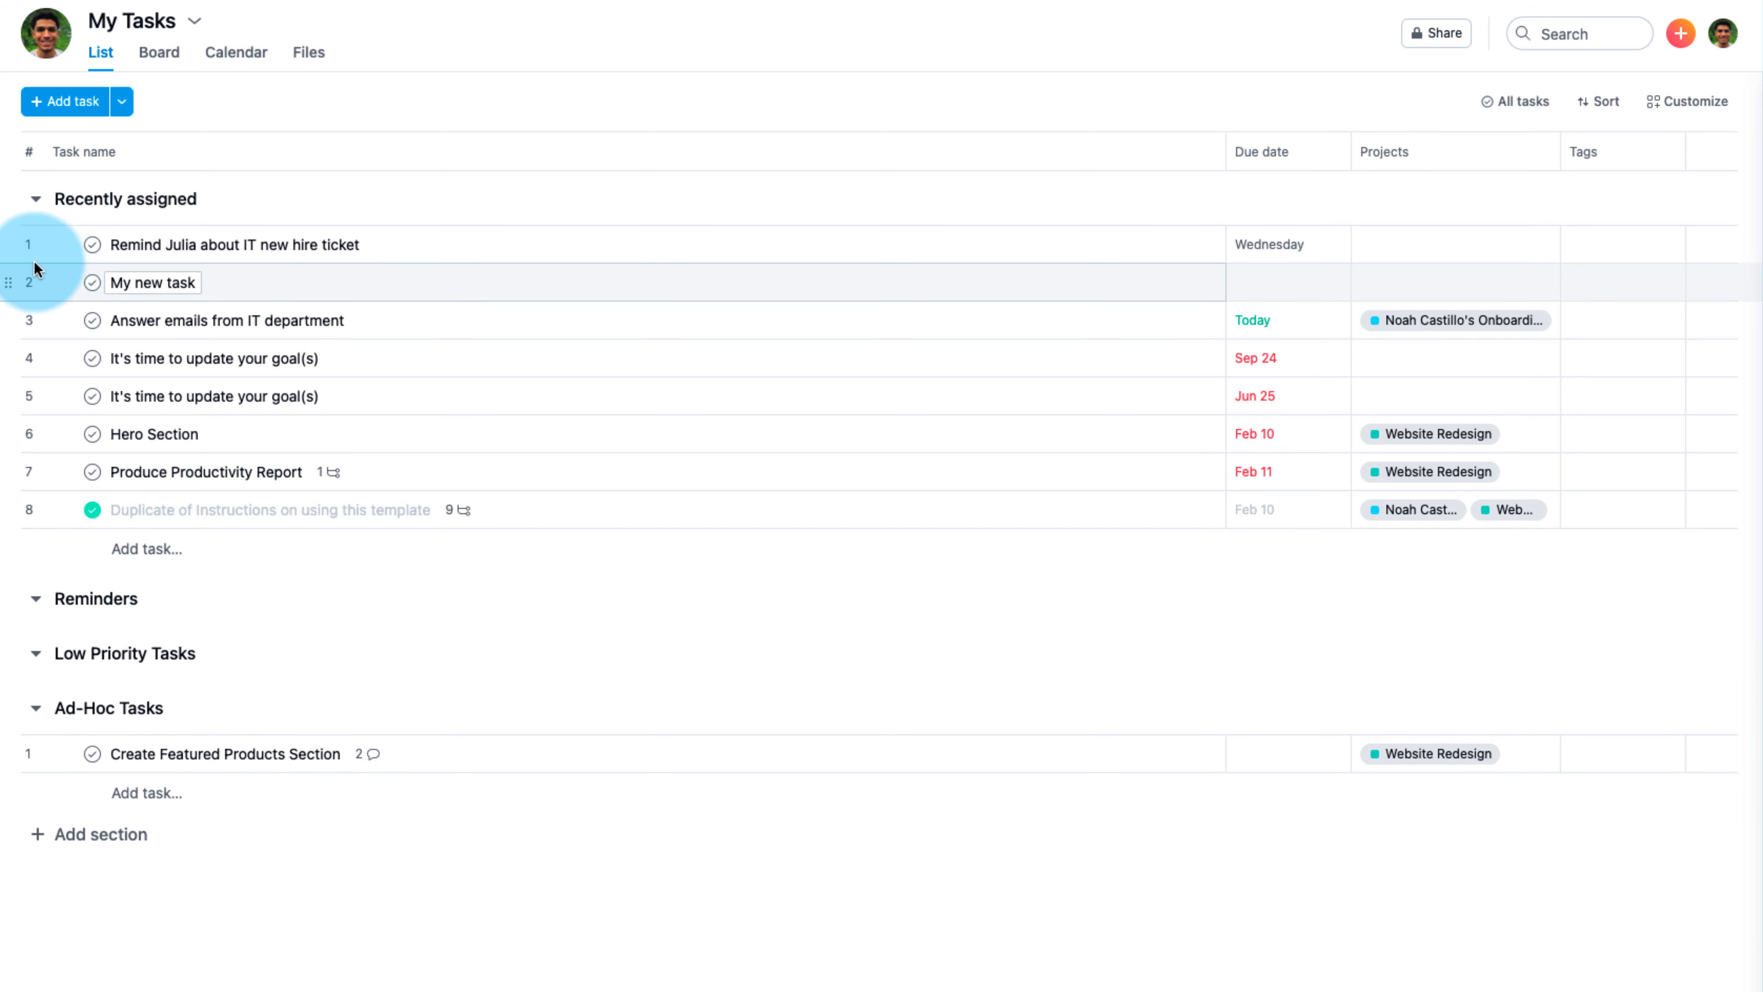
pyautogui.moveTo(11, 242); pyautogui.dragTo(65, 606)
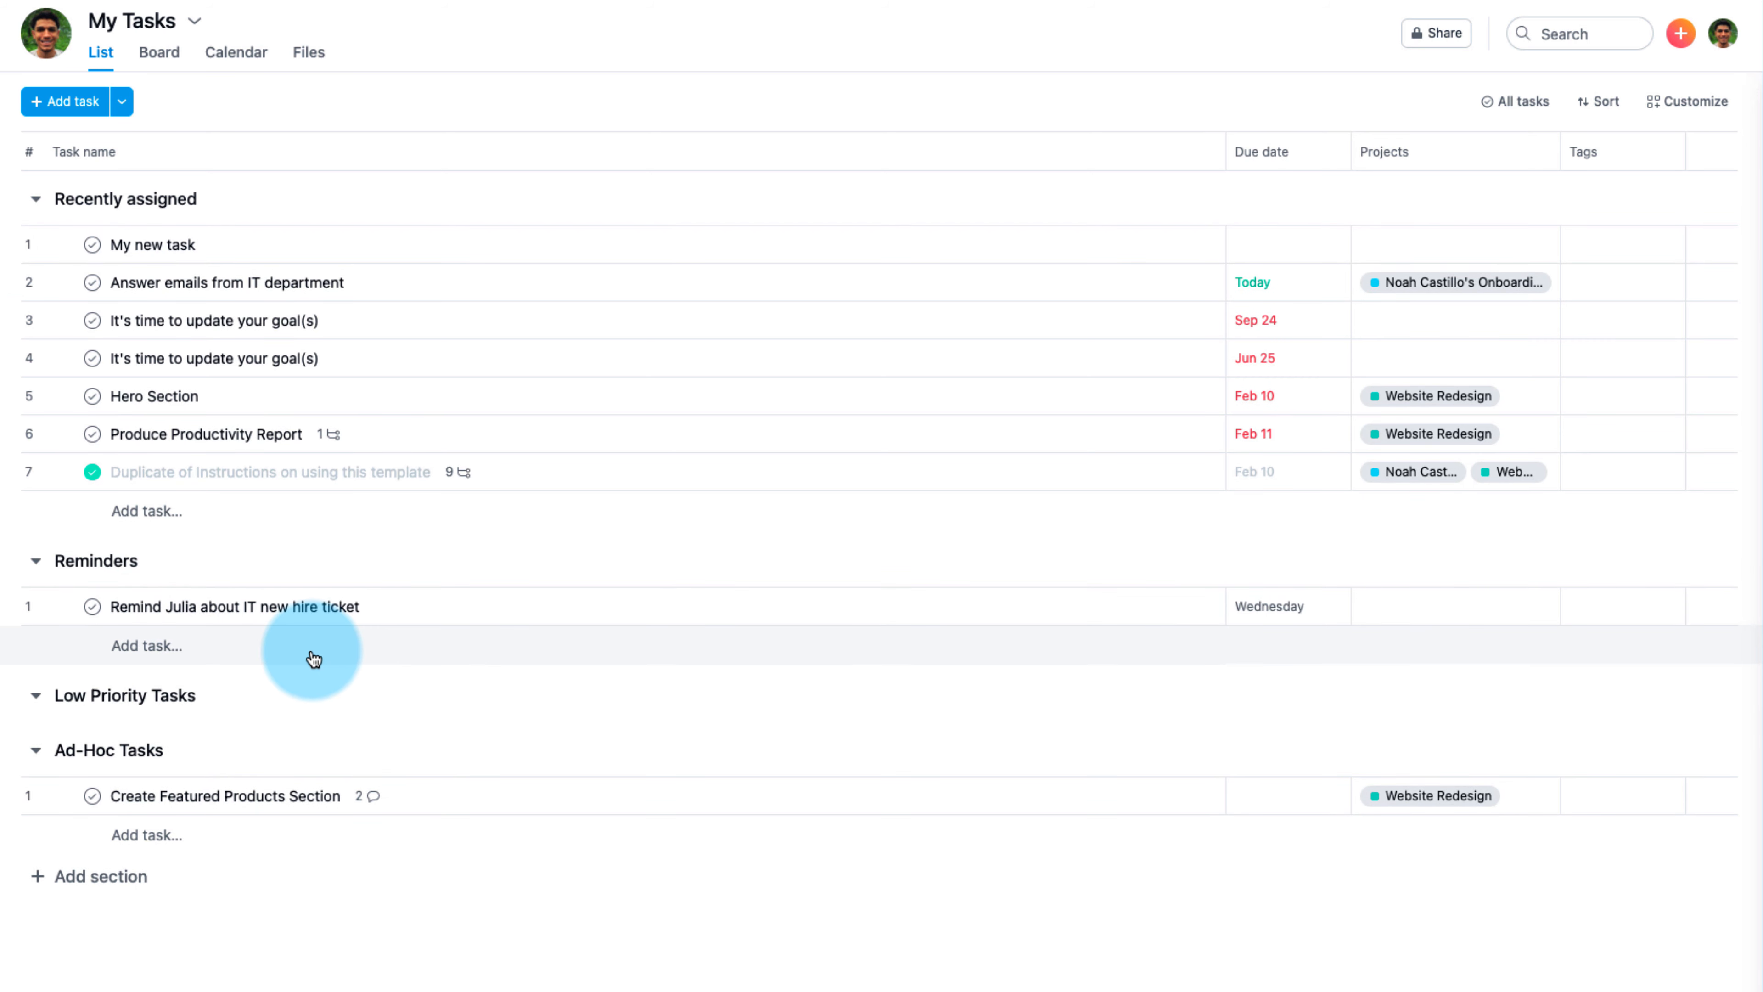
# Step: Add the IT new hire ticket reminder task to the new hire's Onboarding project
pyautogui.click(1409, 609)
pyautogui.write('noah')
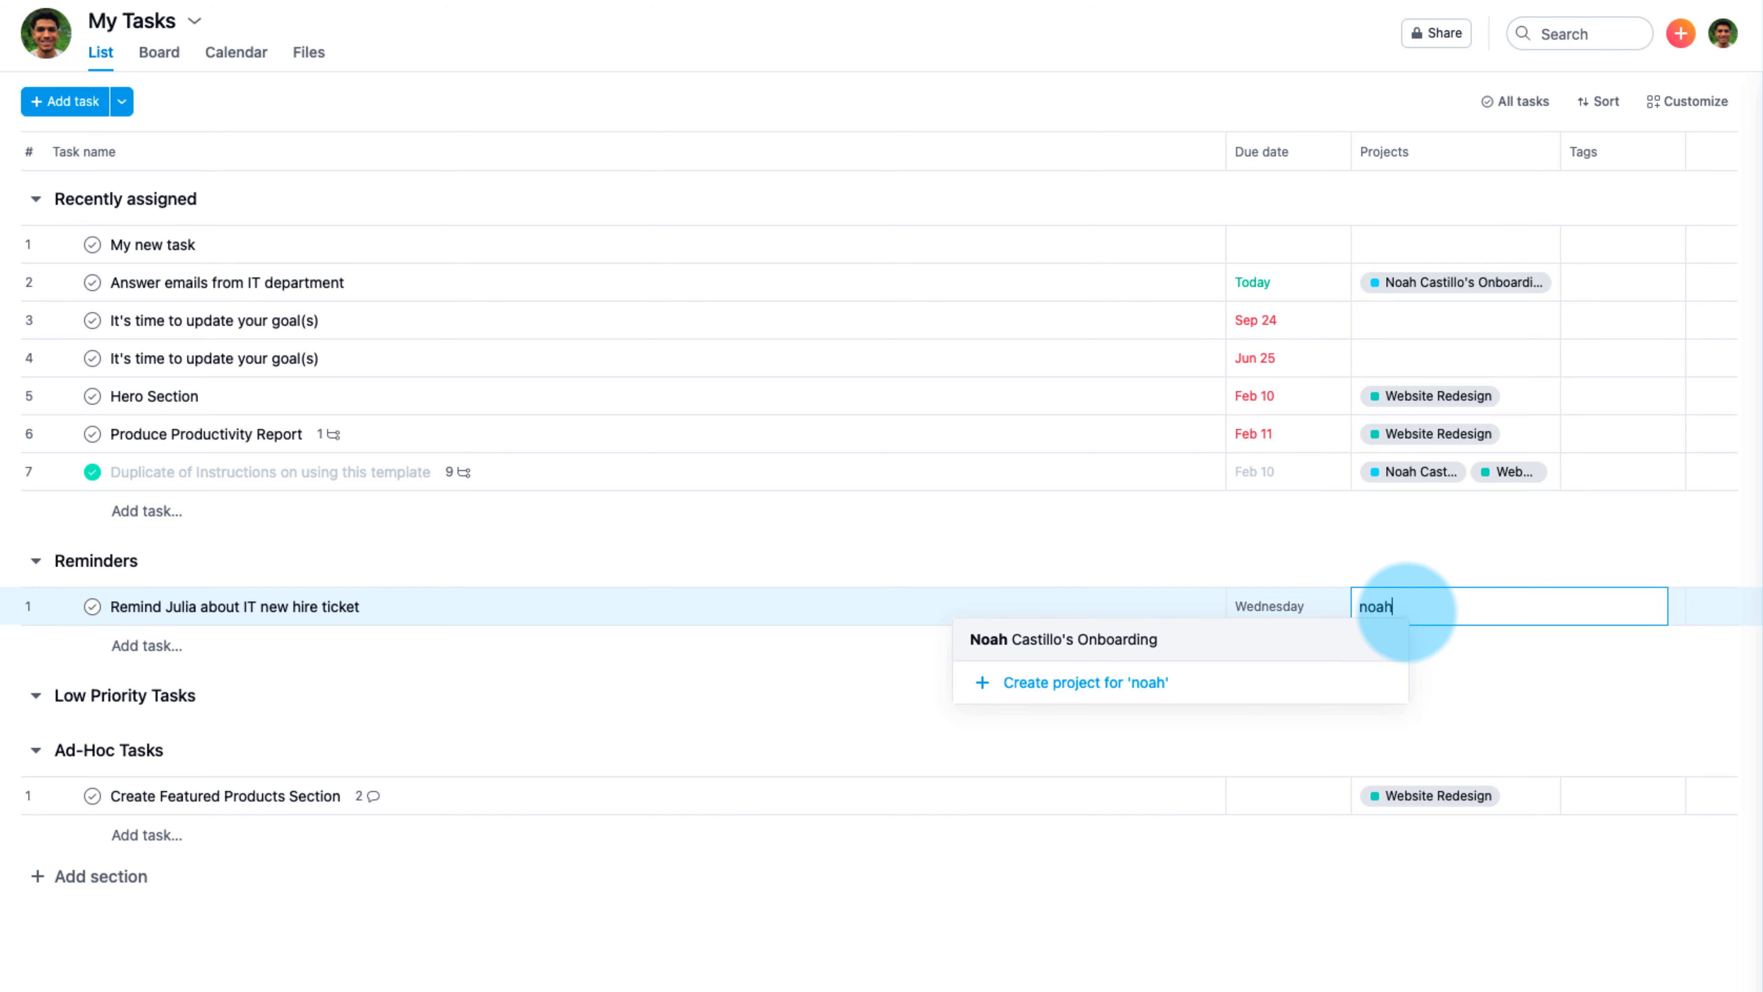
pyautogui.click(1105, 639)
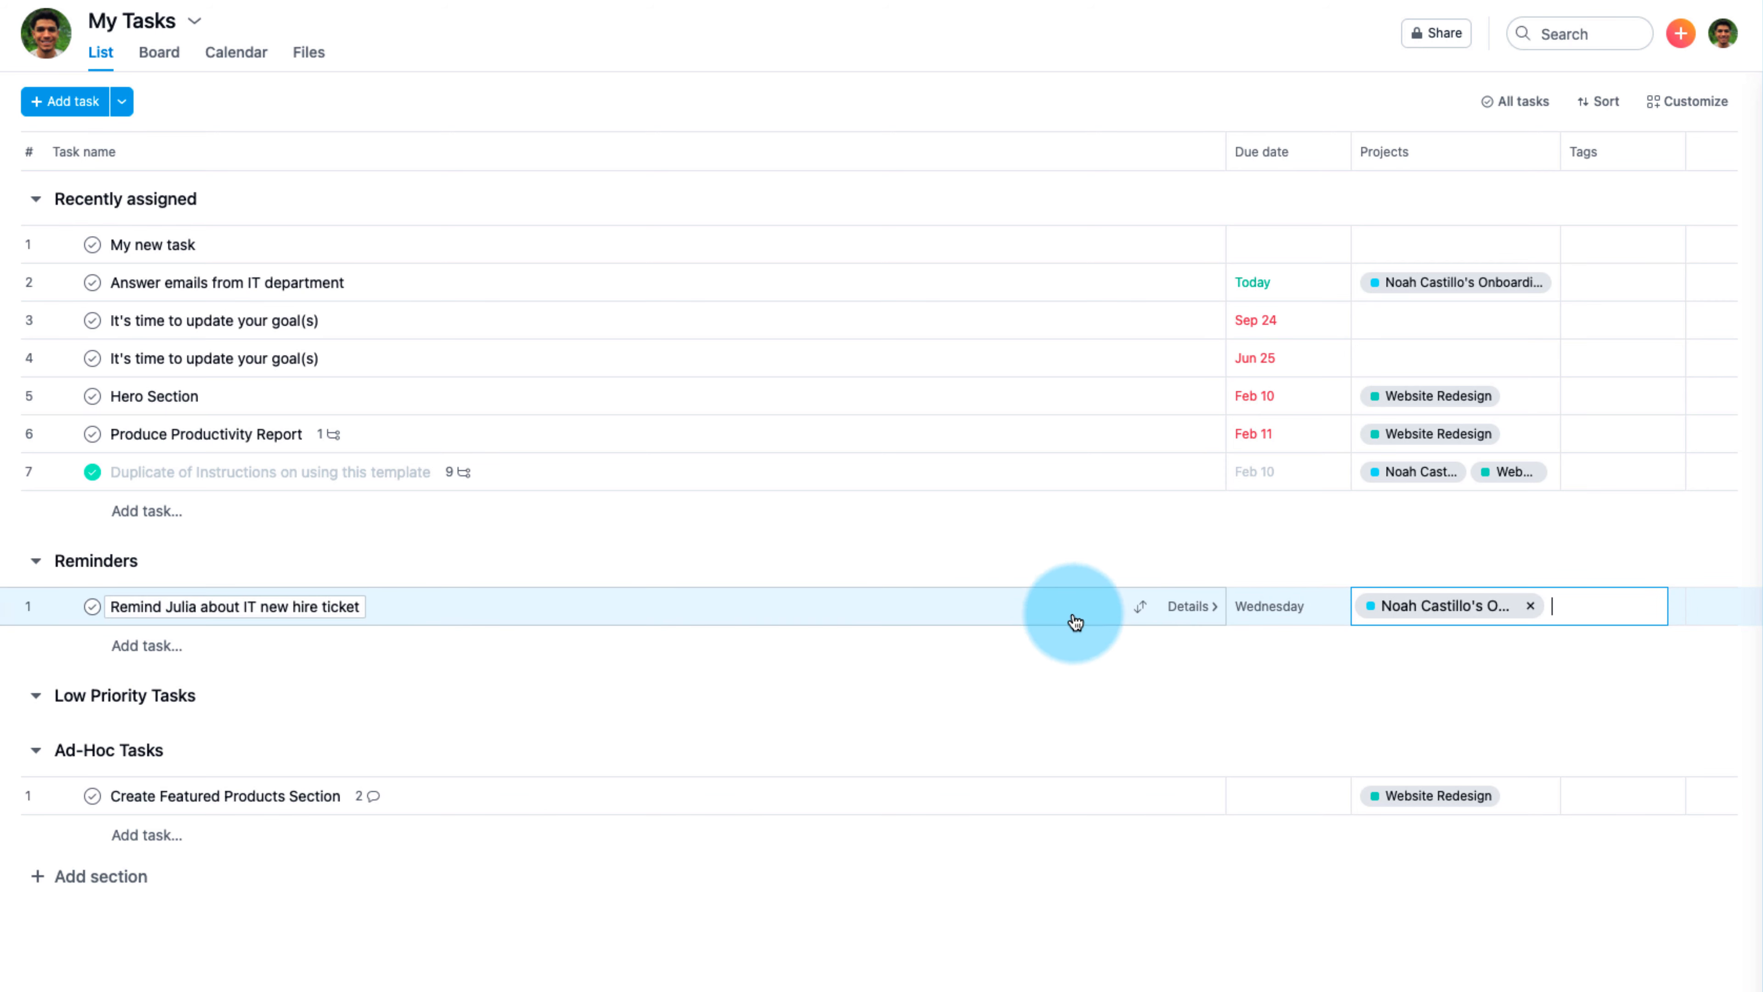
pyautogui.click(1006, 562)
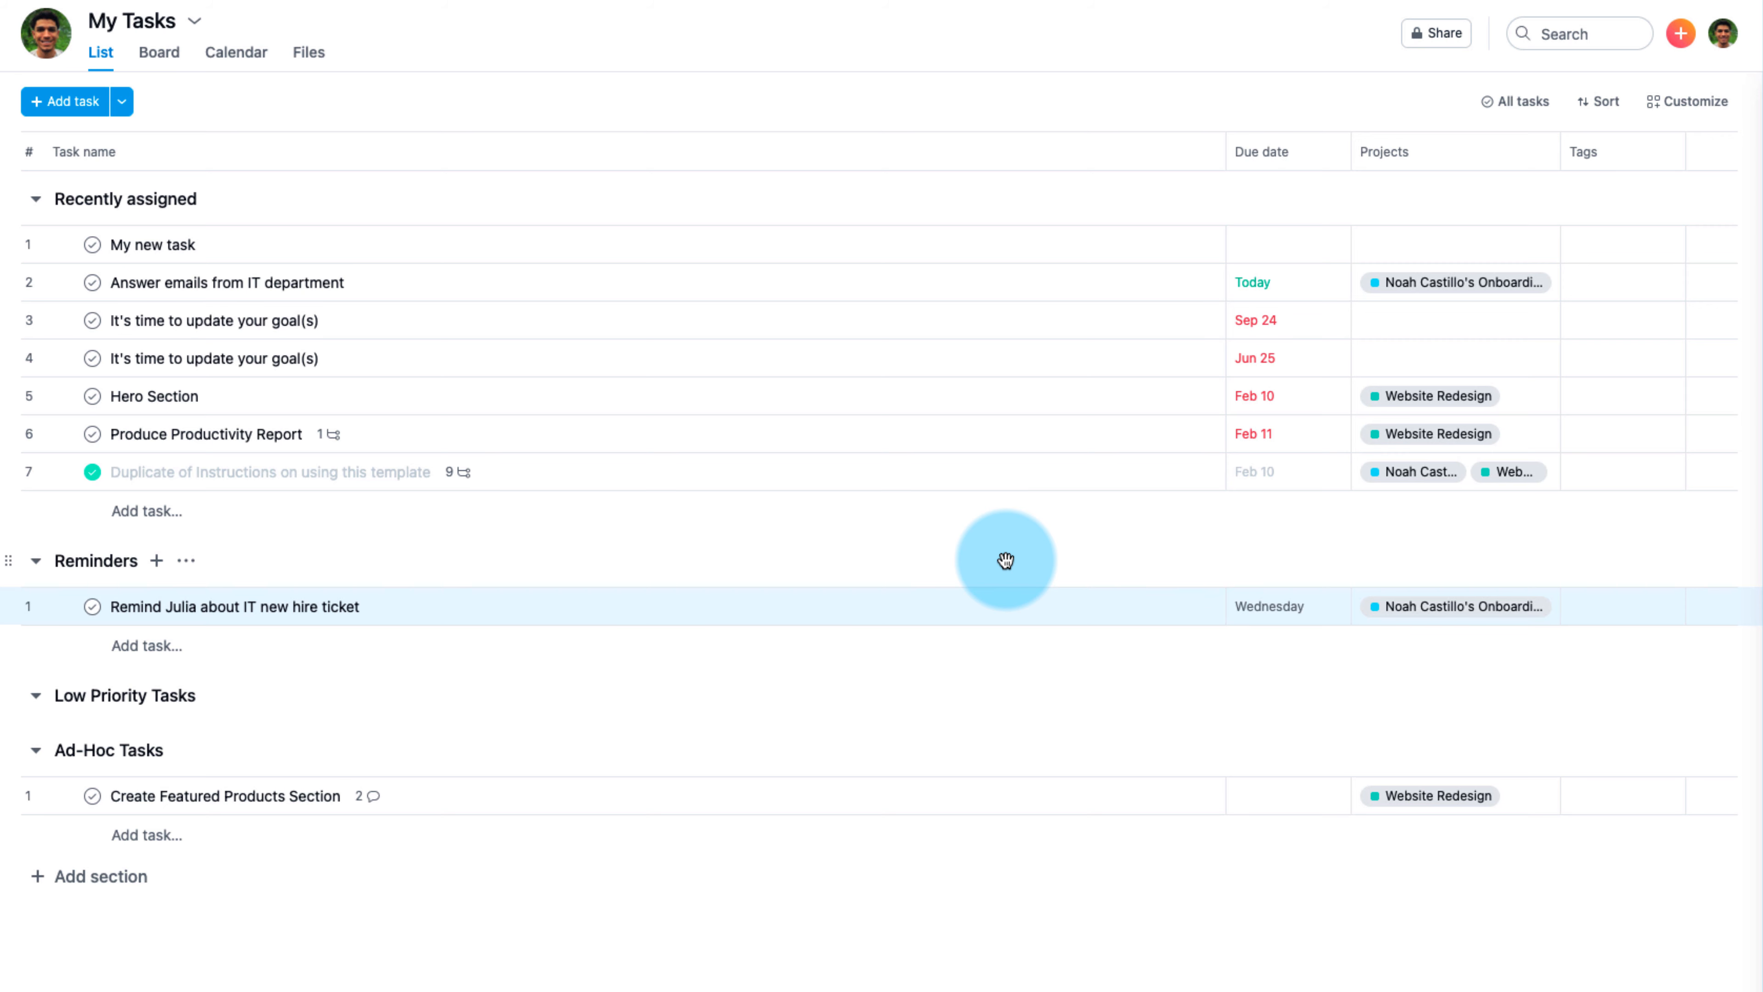
# Step: Open the new hire's Onboarding project from the reminder task and look through its task list
pyautogui.click(1399, 613)
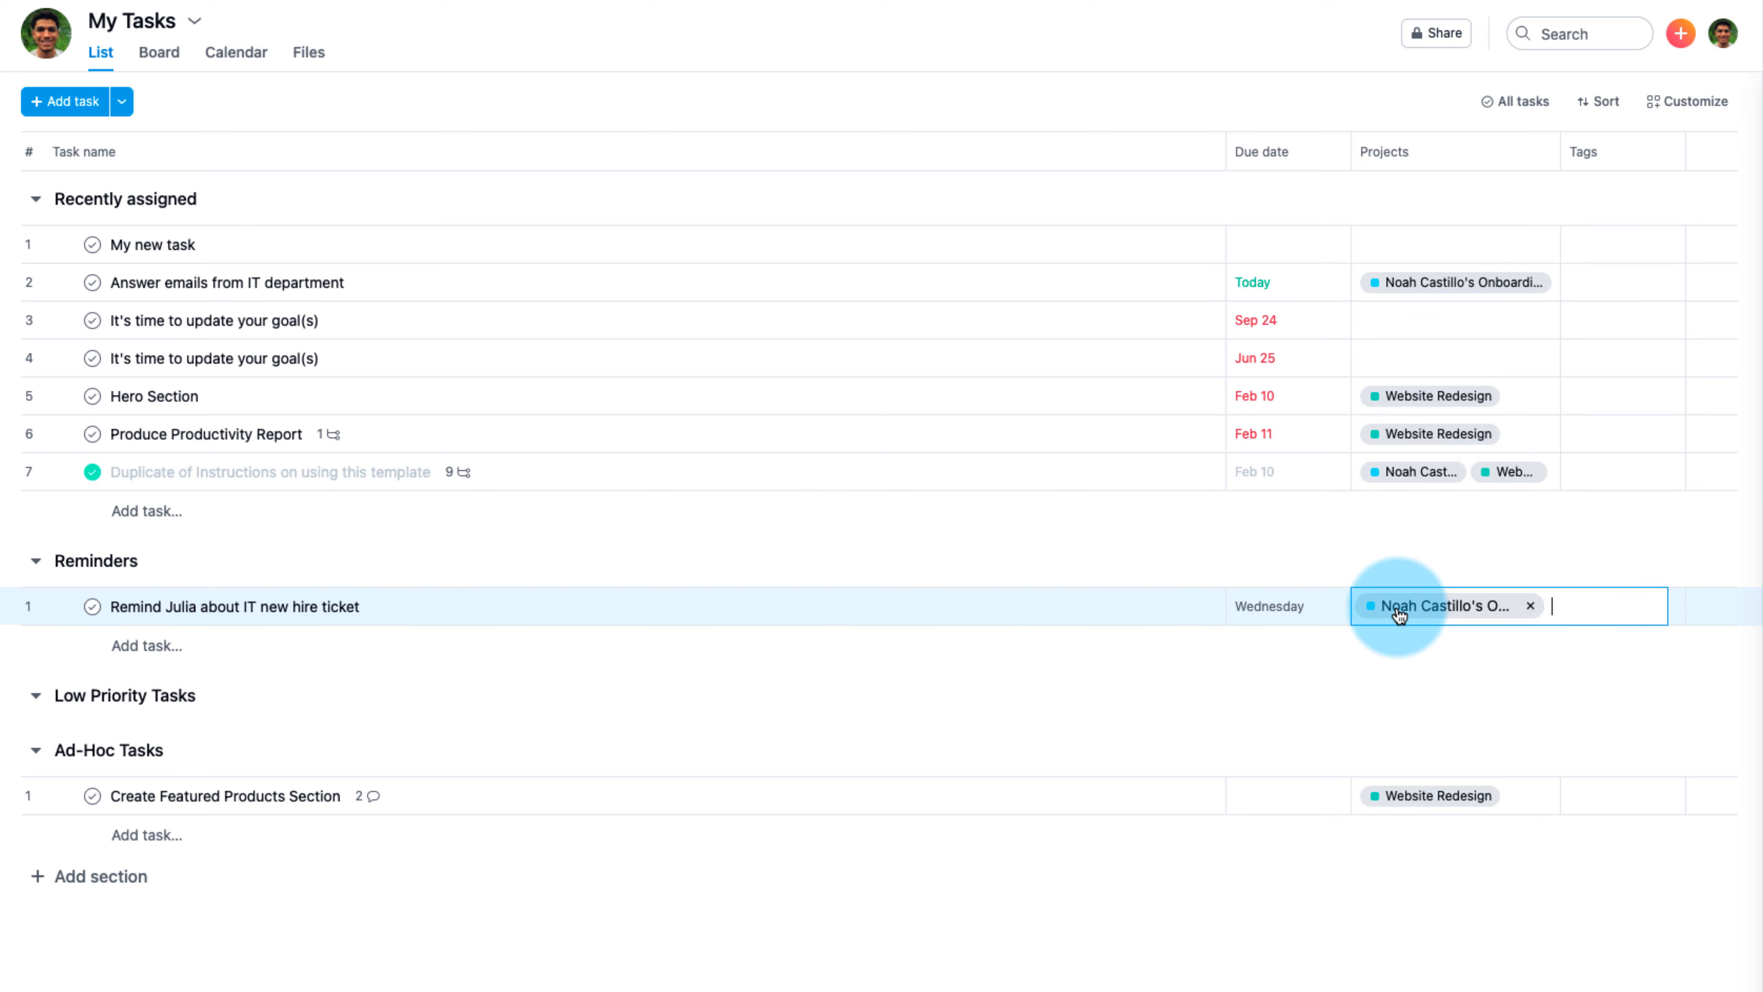
pyautogui.click(1397, 611)
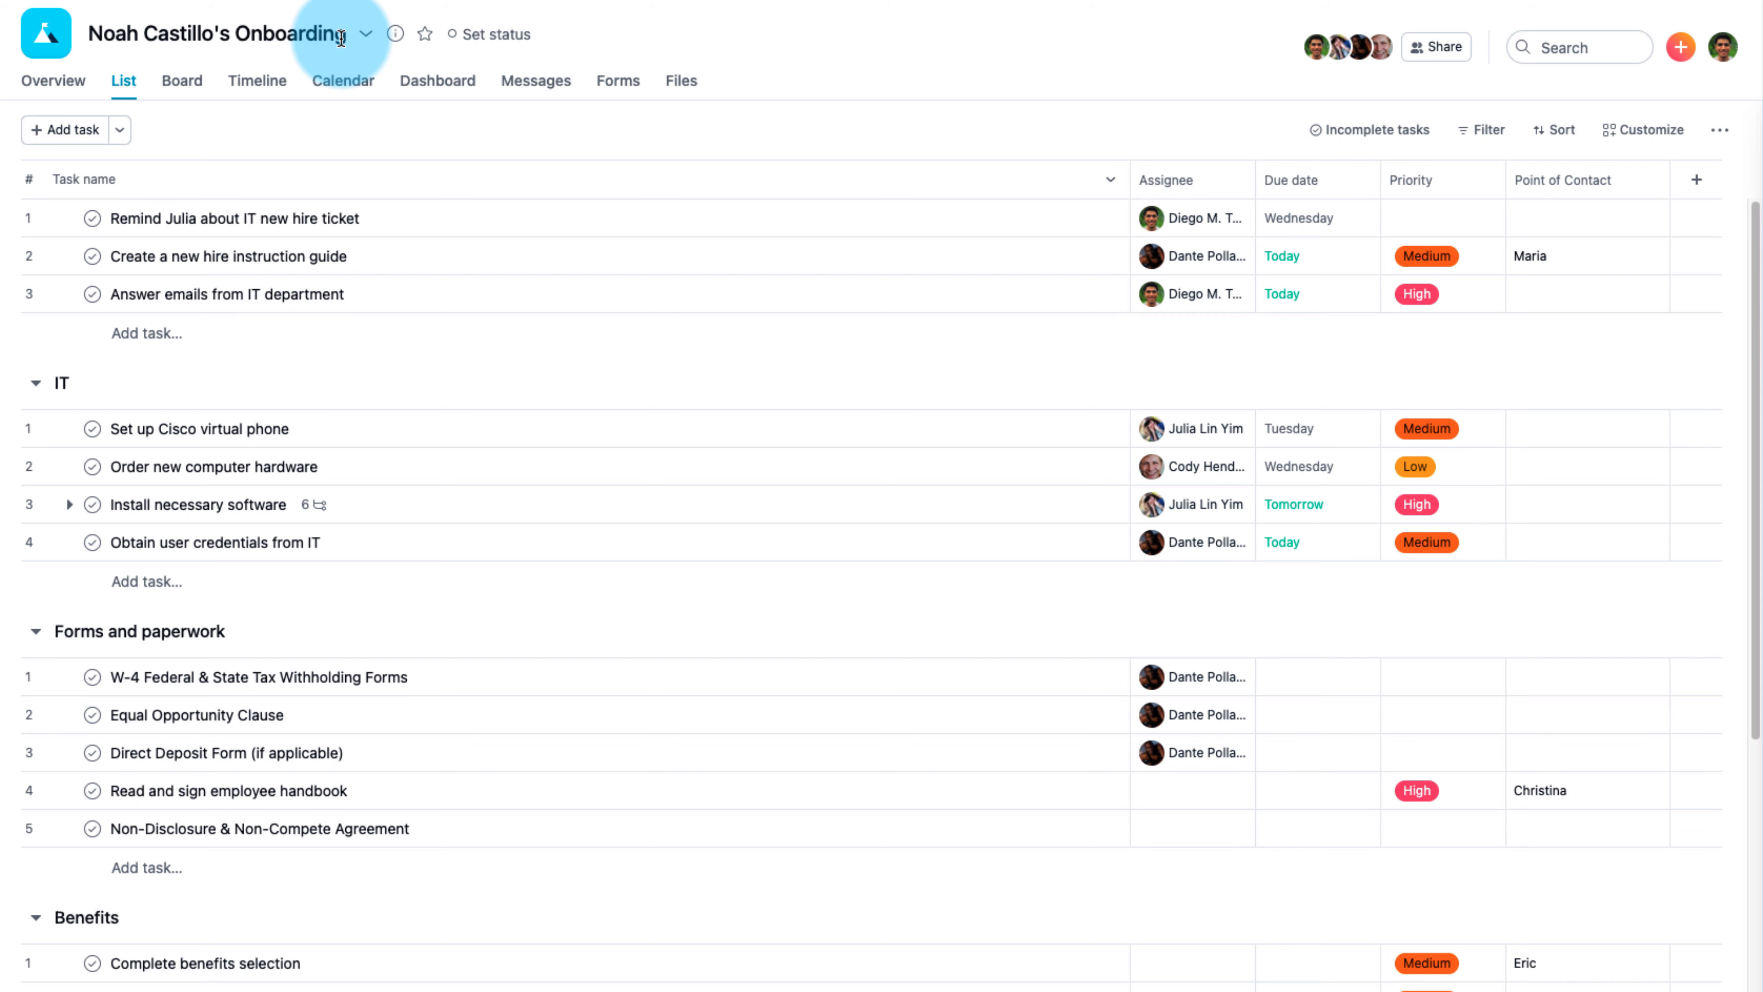
pyautogui.scroll(-2, 563, 424)
pyautogui.scroll(2, 563, 422)
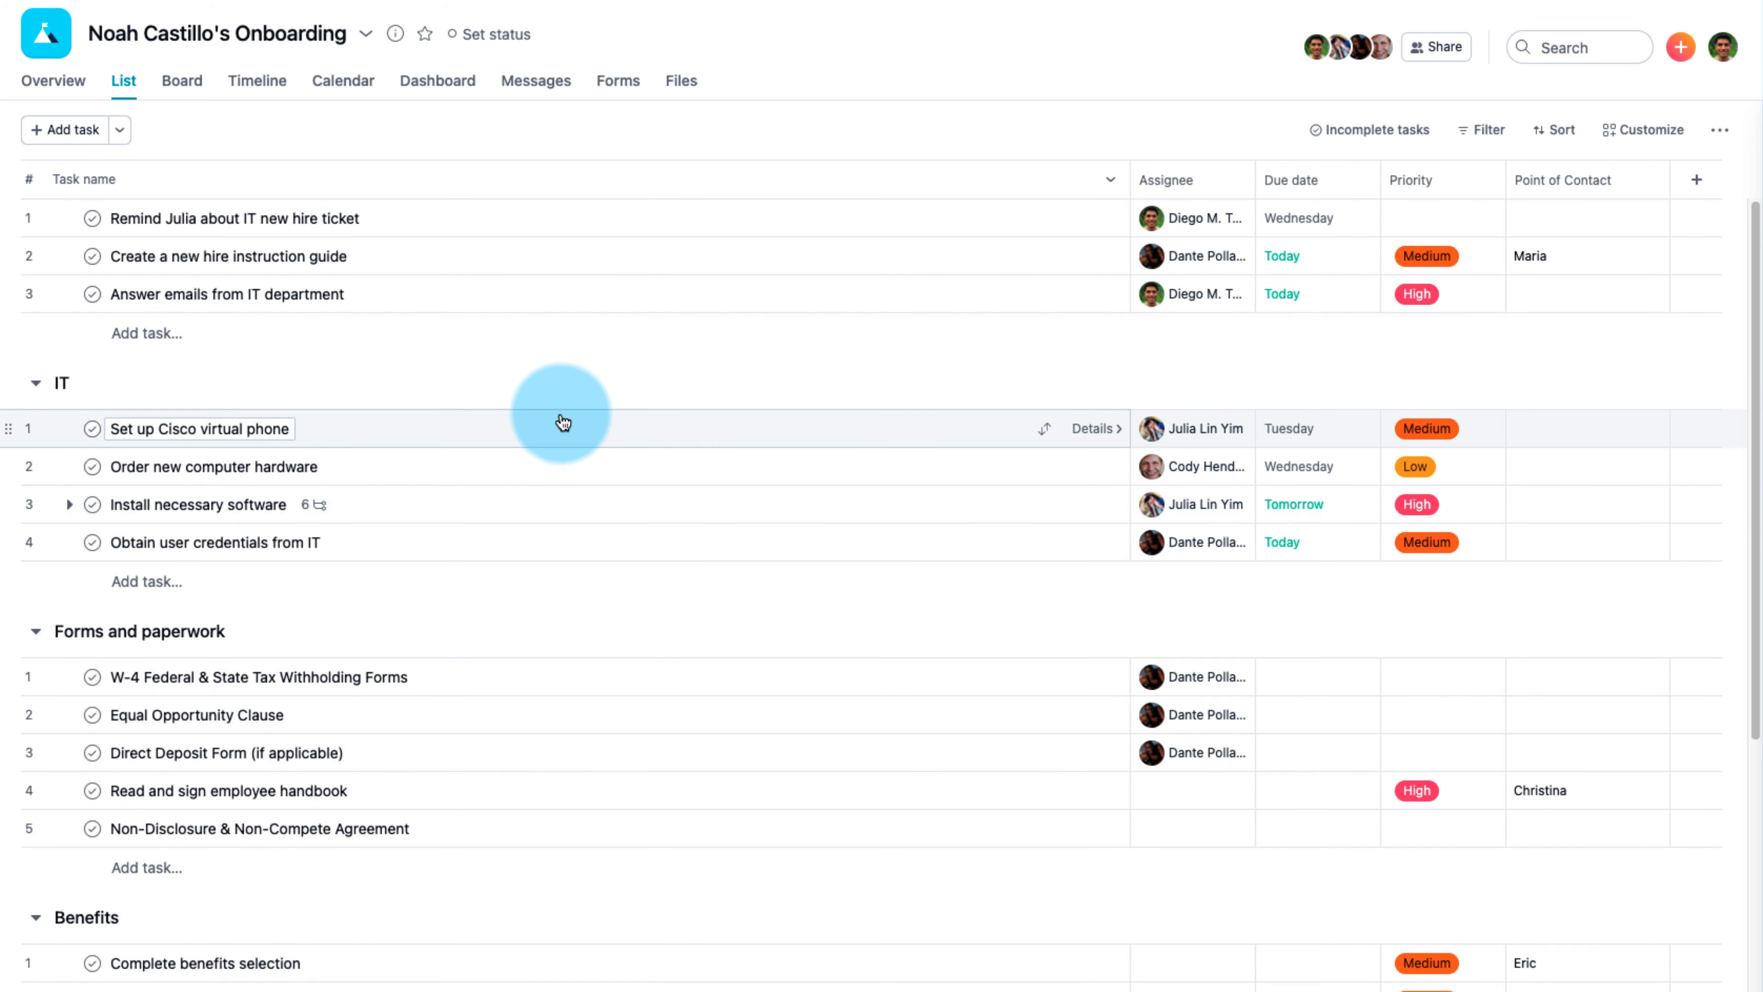
# Step: Move the reminder task into the Onboarding project's IT section and view it under Reminders in My Tasks
pyautogui.click(139, 218)
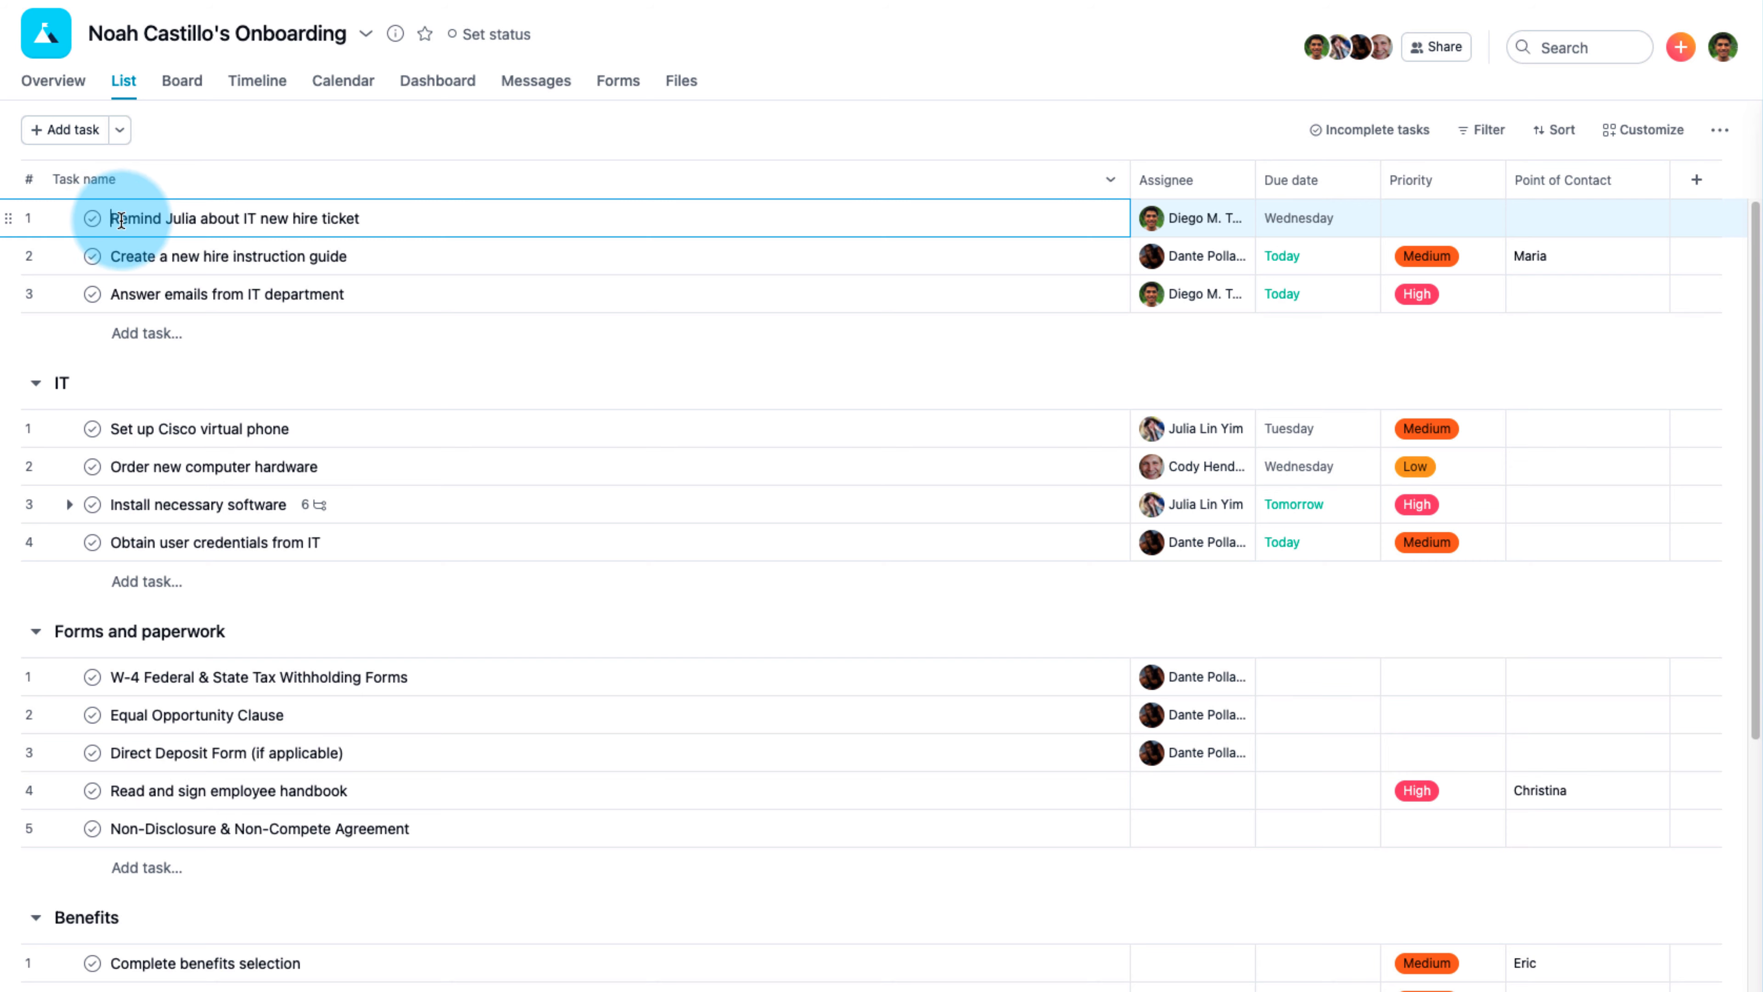
pyautogui.click(7, 218)
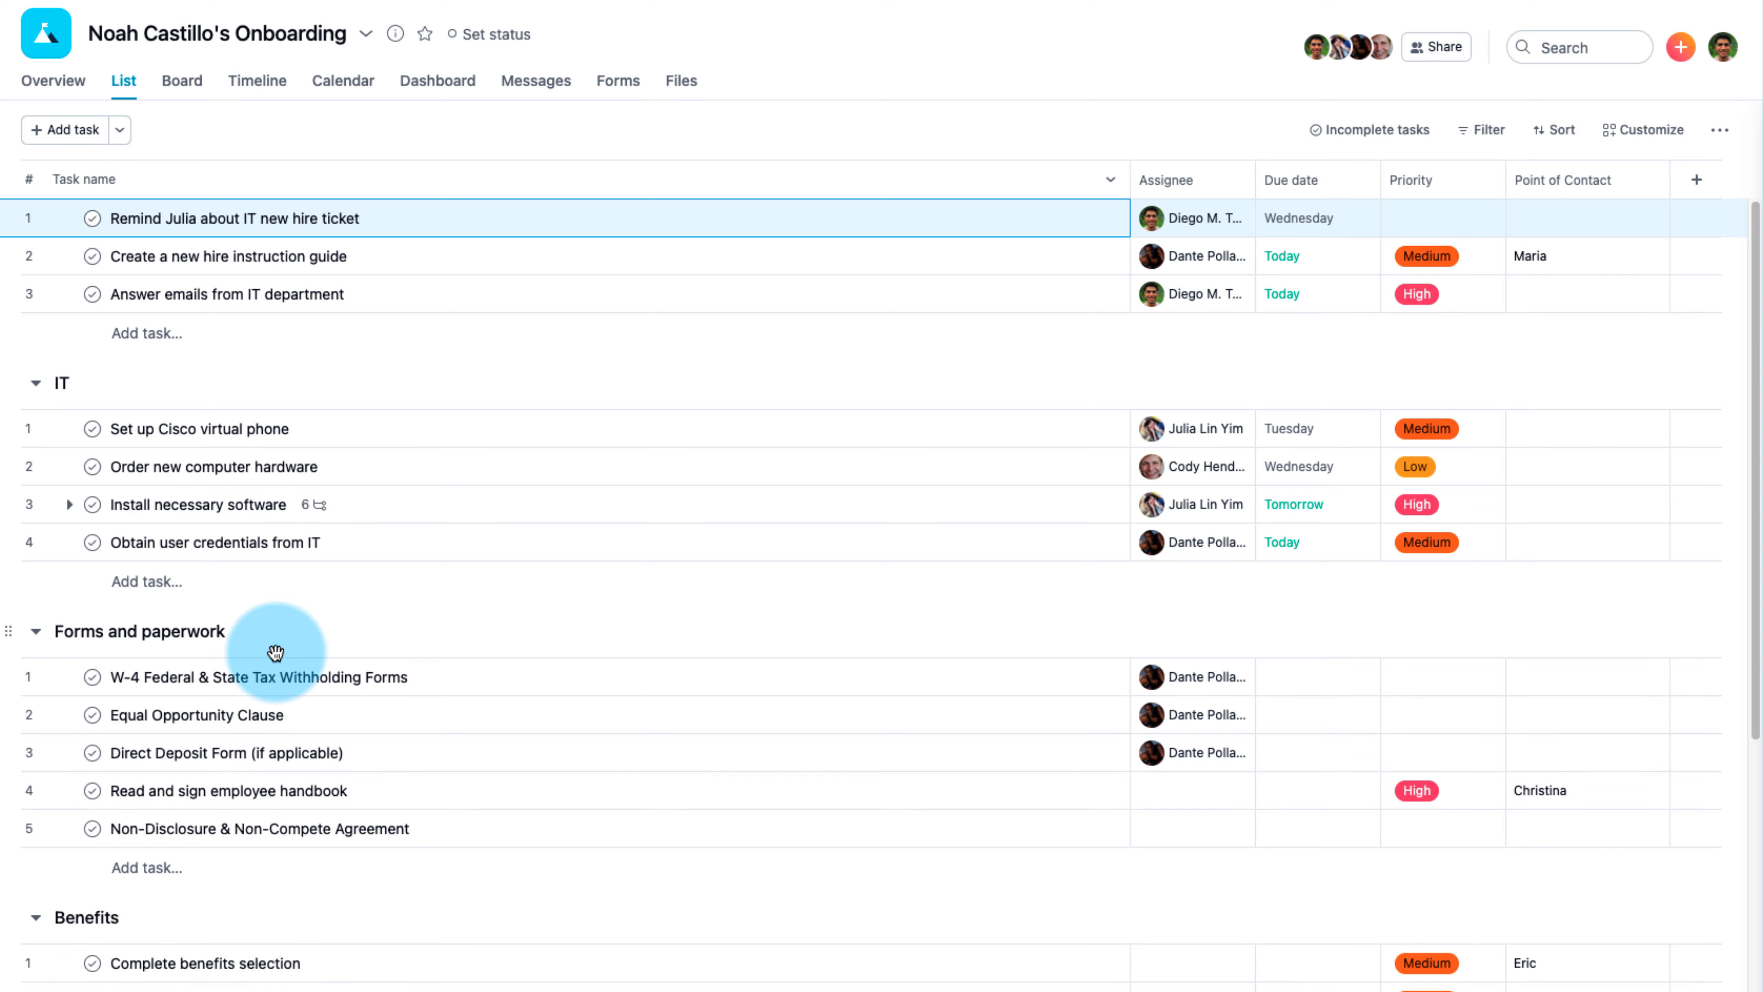
pyautogui.moveTo(268, 650)
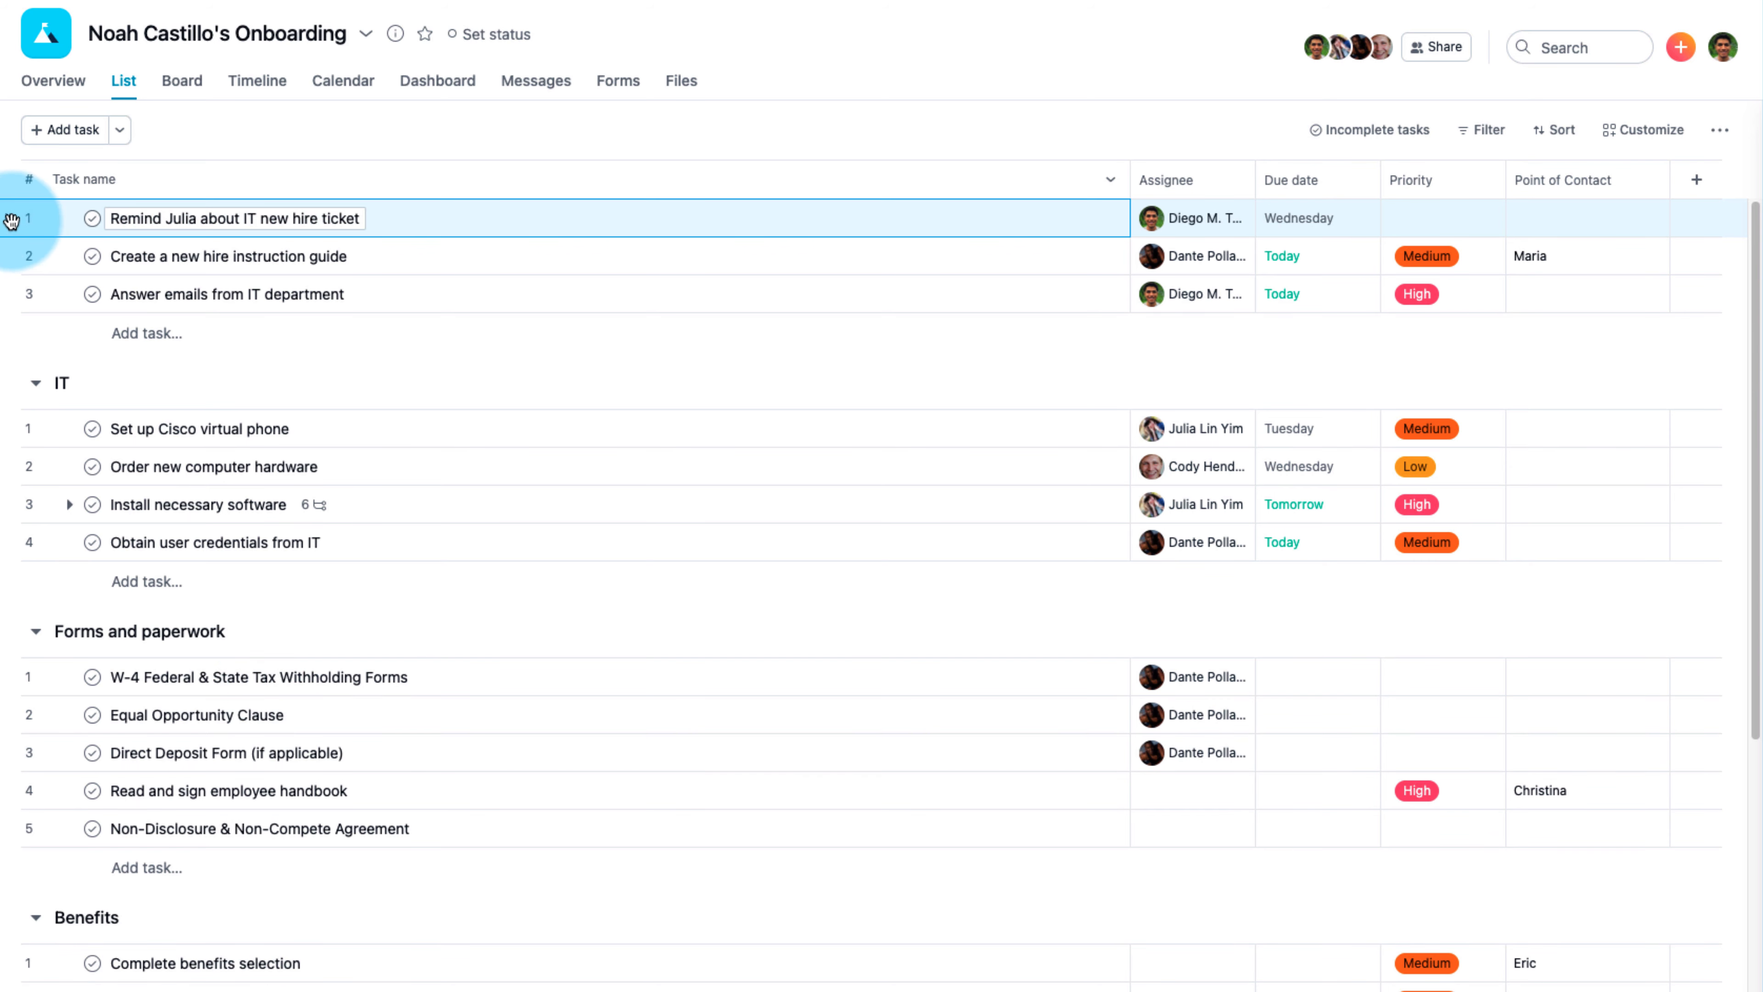
pyautogui.moveTo(9, 221); pyautogui.dragTo(75, 390)
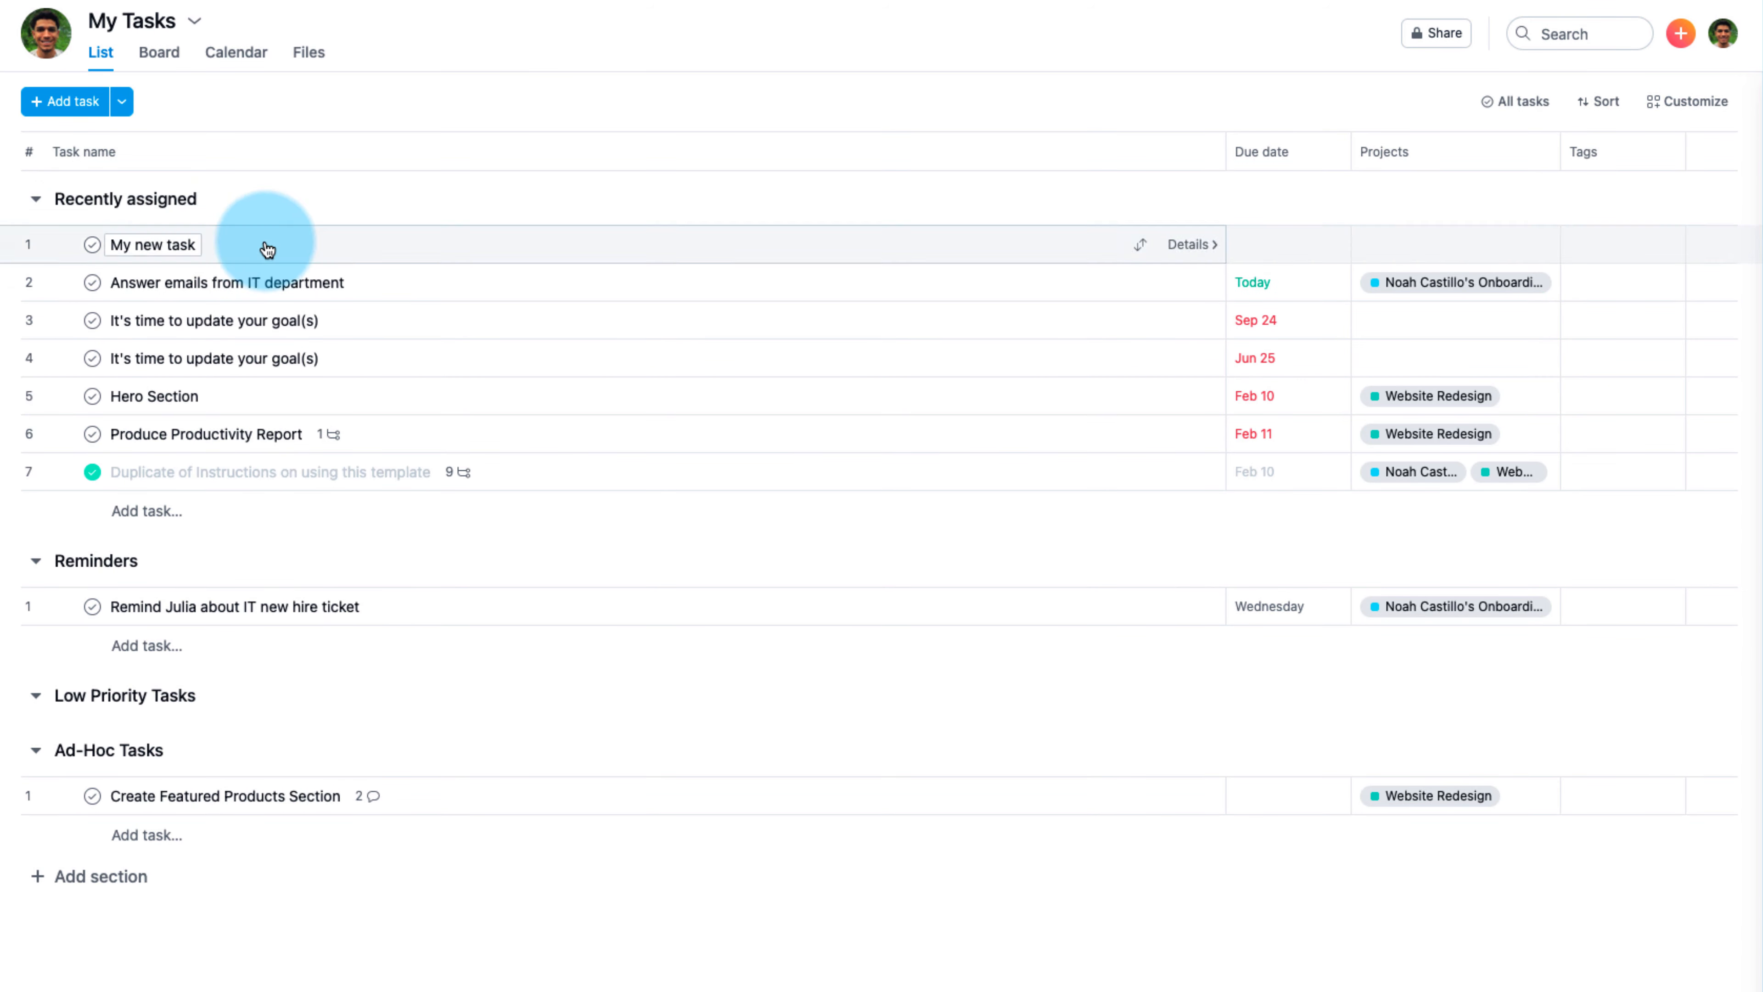
pyautogui.click(332, 608)
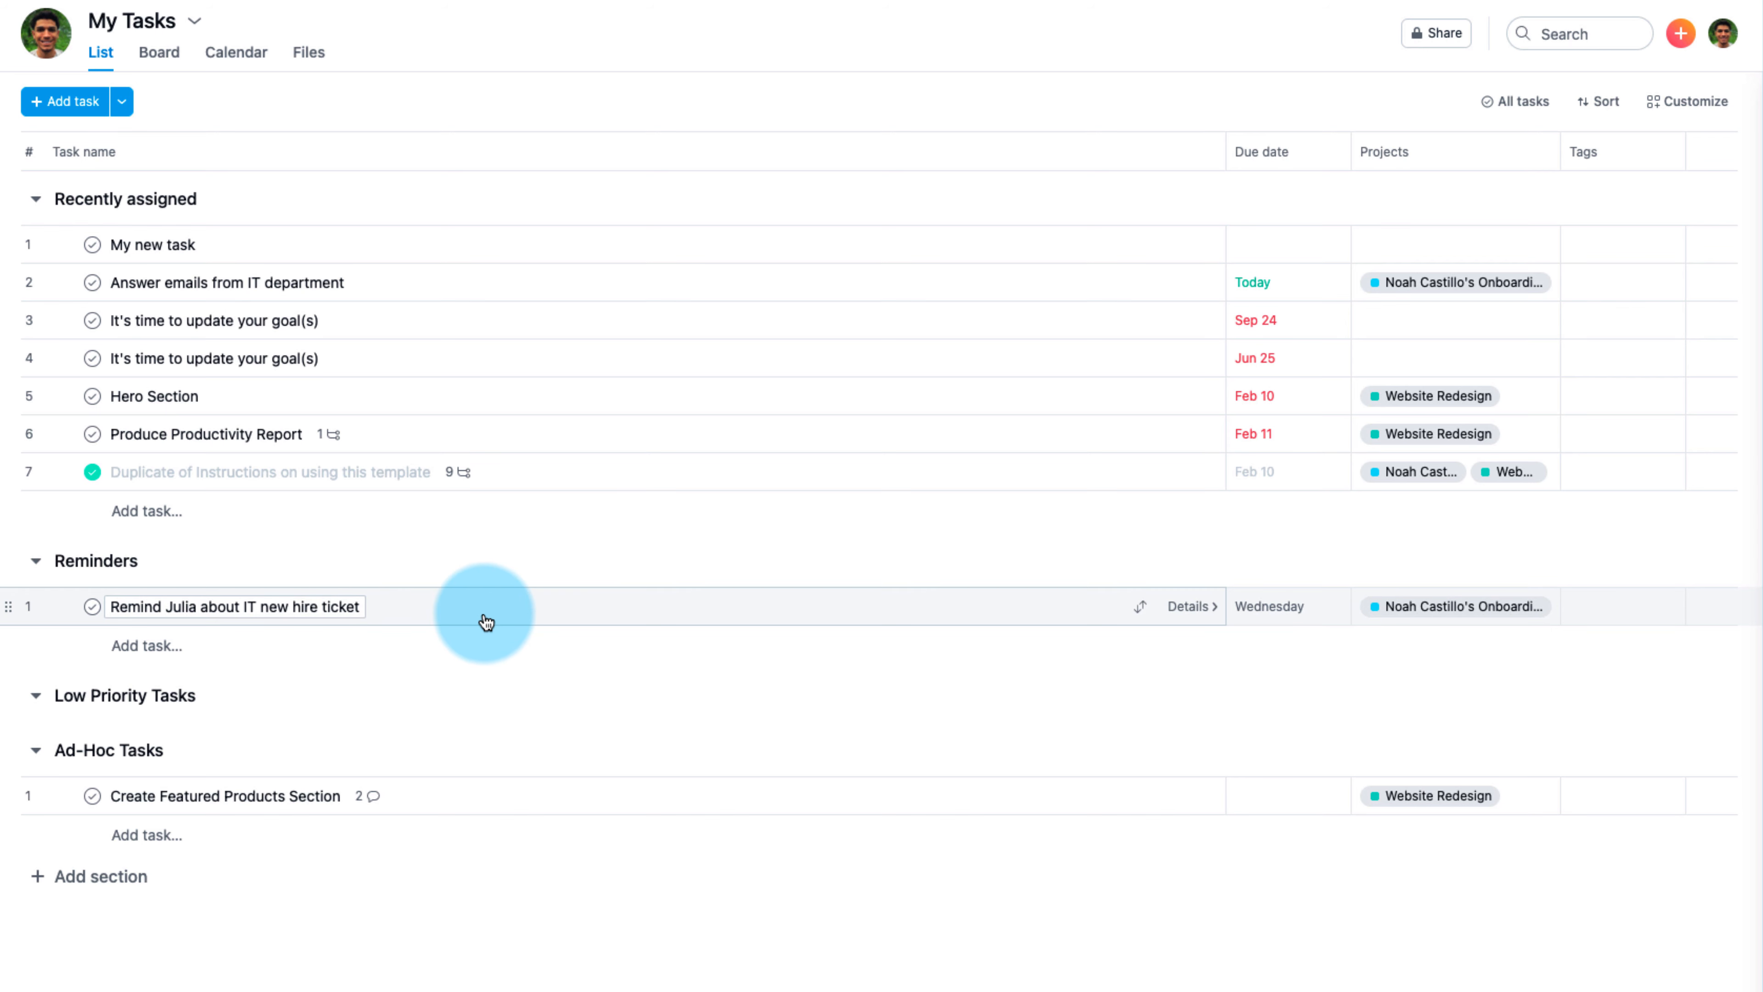